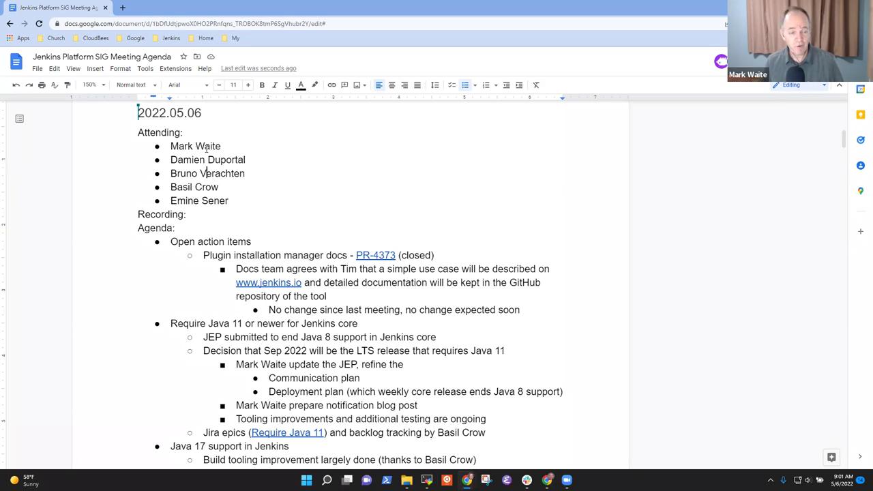
# Step: Append ' - ' and the owner's name to the end of the Docker agent support line
pyautogui.press('Down')
pyautogui.press('Down')
pyautogui.press('Down')
pyautogui.hotkey('shift', 'End')
pyautogui.press('Down')
pyautogui.press('Down')
pyautogui.press('Down')
pyautogui.press('Up')
pyautogui.press('Home')
pyautogui.hotkey('shift', 'End')
pyautogui.press('Down')
pyautogui.press('Down')
pyautogui.press('Down')
pyautogui.press('Down')
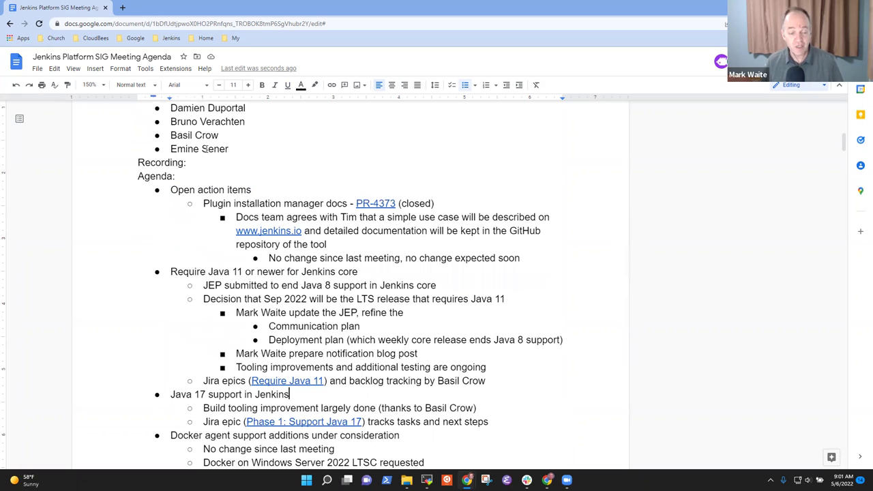
pyautogui.press('Home')
pyautogui.hotkey('shift', 'End')
pyautogui.press('Down')
pyautogui.press('Down')
pyautogui.press('Down')
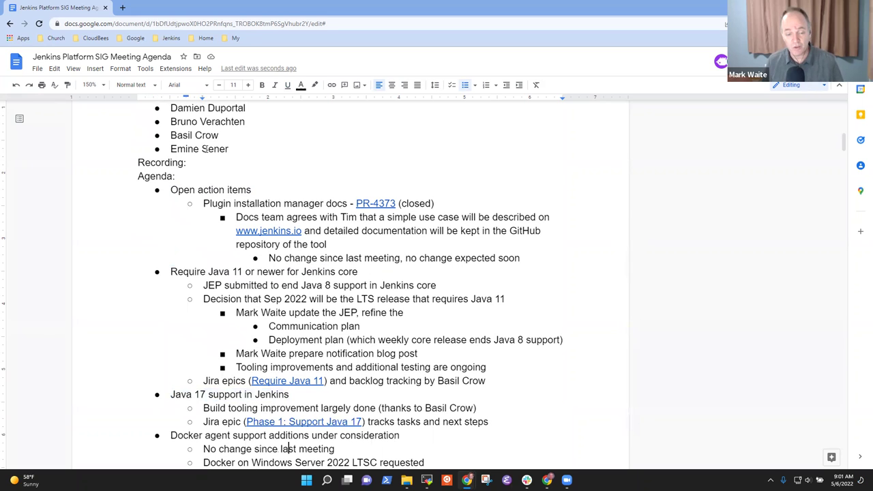
pyautogui.press('Up')
pyautogui.press('Home')
pyautogui.hotkey('shift', 'End')
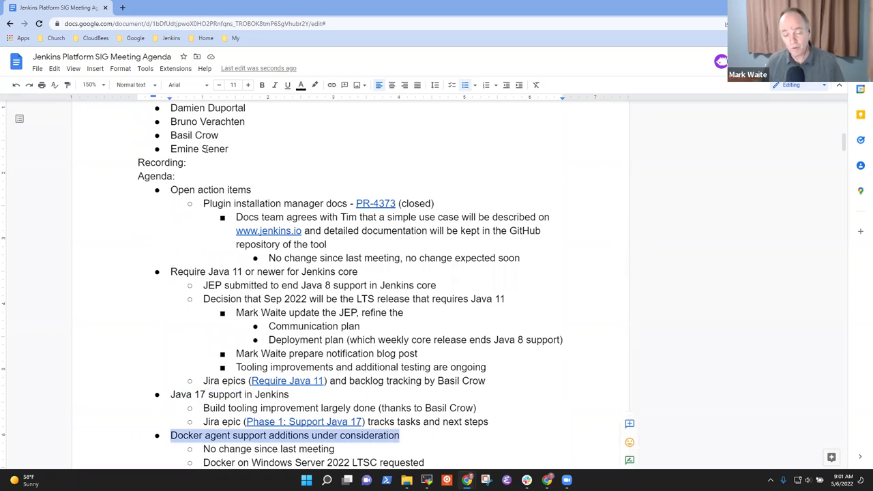
pyautogui.press('End')
pyautogui.write('- Da')
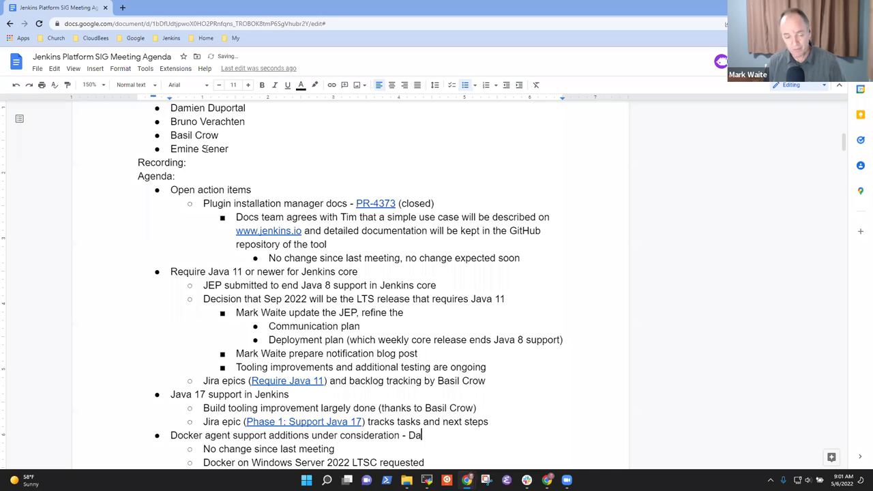
pyautogui.write('mien')
pyautogui.press('BackSpace')
pyautogui.press('BackSpace')
pyautogui.write('ien')
# Step: Append ' - ' and the two owners' names to the Docker images lifecycle item
pyautogui.press('Down')
pyautogui.press('Down')
pyautogui.press('Down')
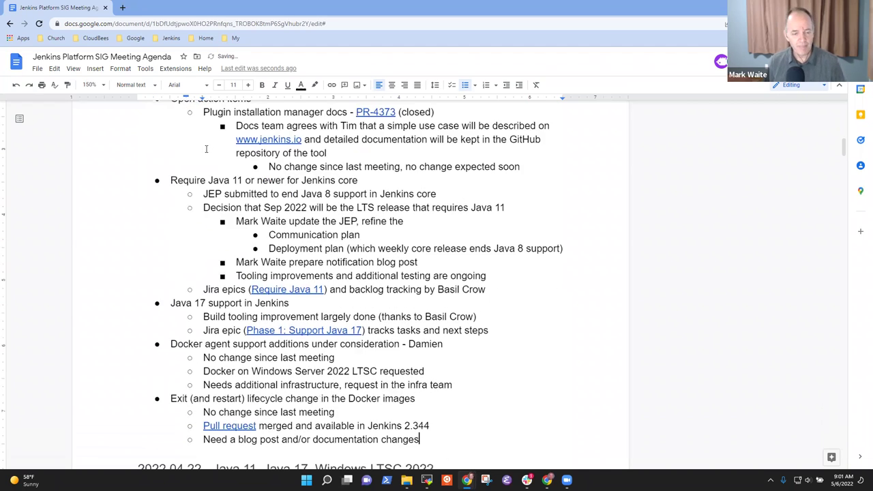
pyautogui.press('Up')
pyautogui.press('Up')
pyautogui.press('Up')
pyautogui.hotkey('shift', 'Home')
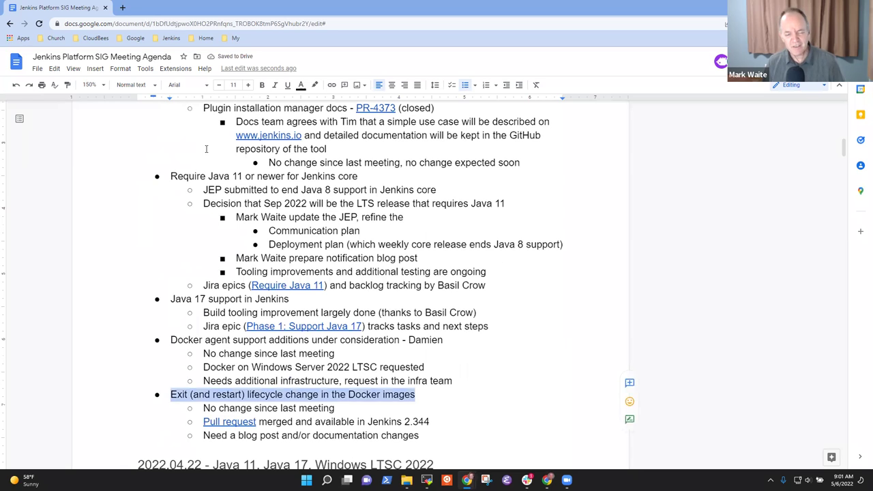
pyautogui.press('End')
pyautogui.write('0-')
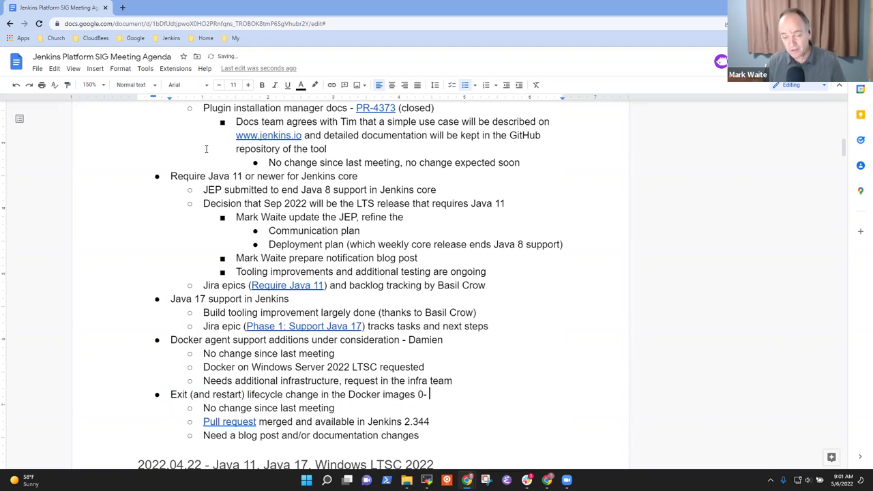
pyautogui.press('BackSpace')
pyautogui.press('BackSpace')
pyautogui.press('BackSpace')
pyautogui.write('- ')
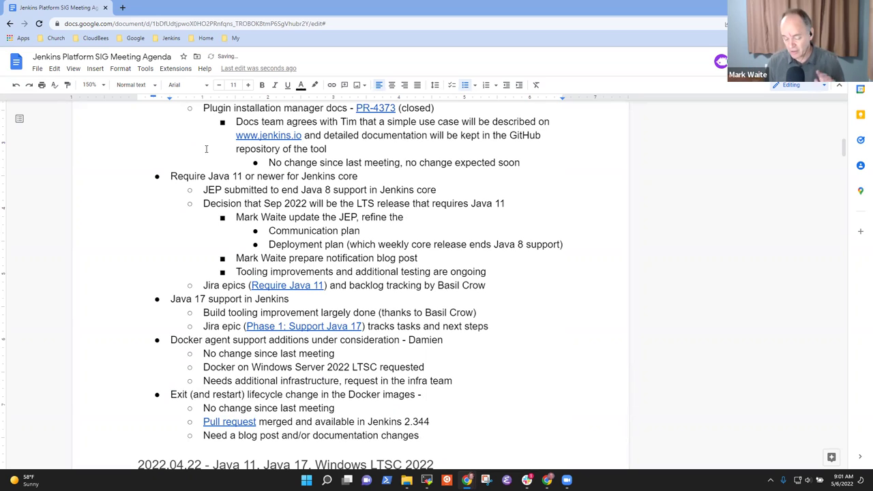
pyautogui.write('Mark & Basil')
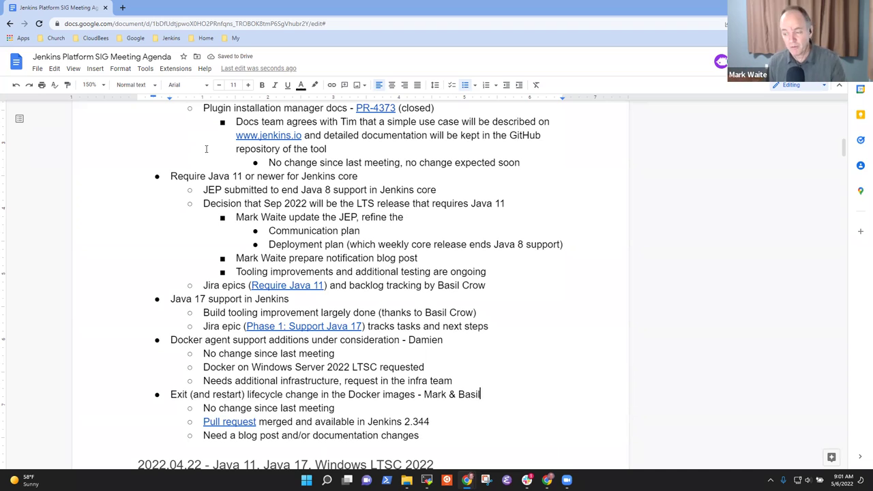
pyautogui.click(480, 135)
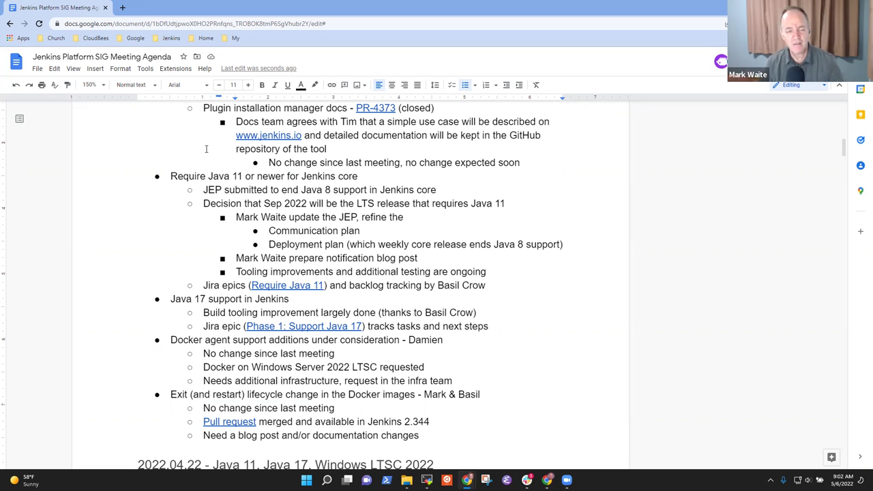
# Step: Add the sixth attendee's full name as a new bullet below the last Attending entry
pyautogui.scroll(3, 206, 149)
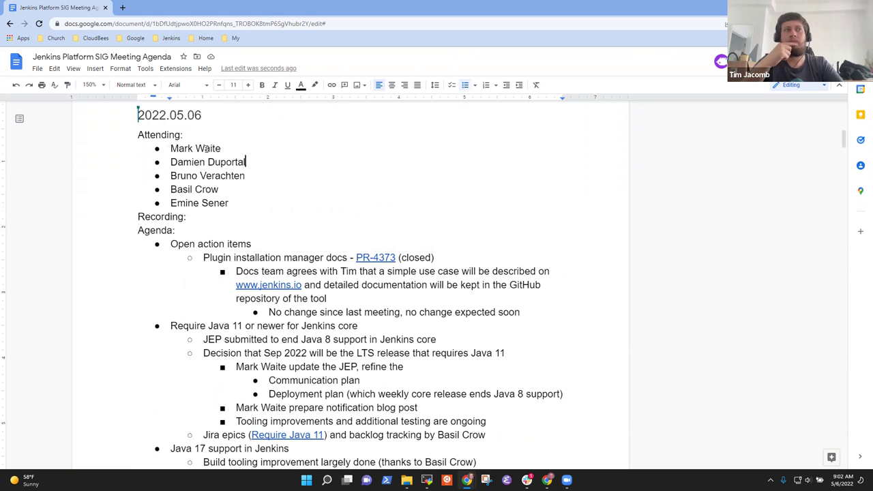
pyautogui.press('Return')
pyautogui.write('Kevin Martens')
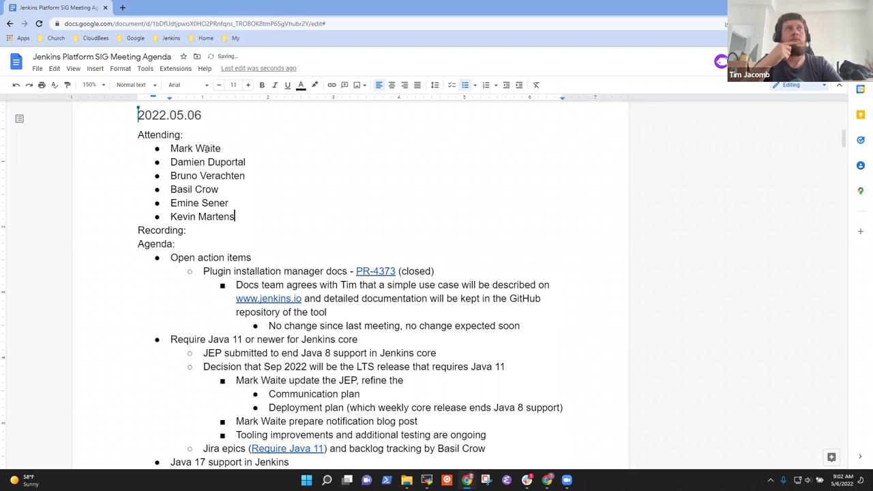
pyautogui.press('Down')
pyautogui.press('Down')
pyautogui.press('Down')
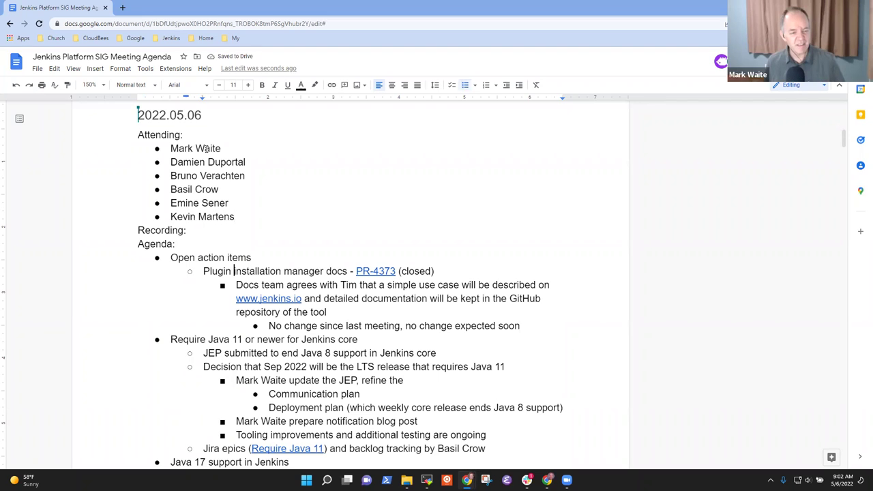
pyautogui.press('Up')
pyautogui.press('Up')
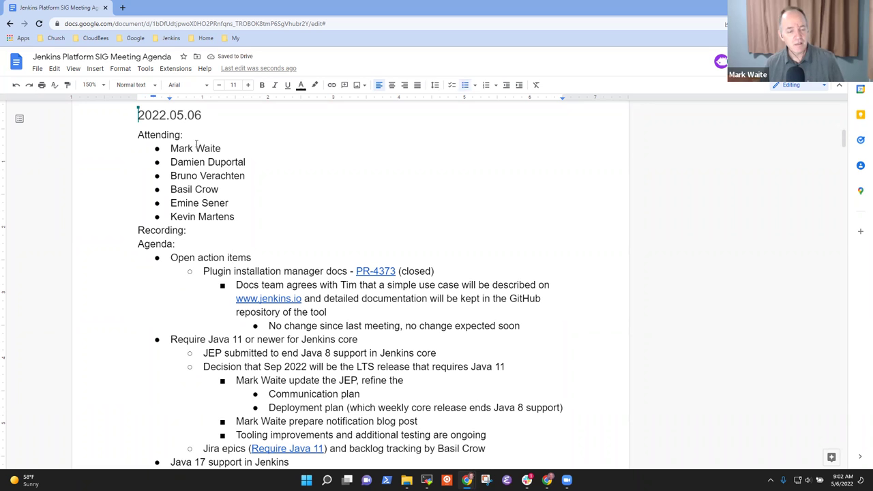
pyautogui.scroll(-2, 184, 144)
pyautogui.press('Down')
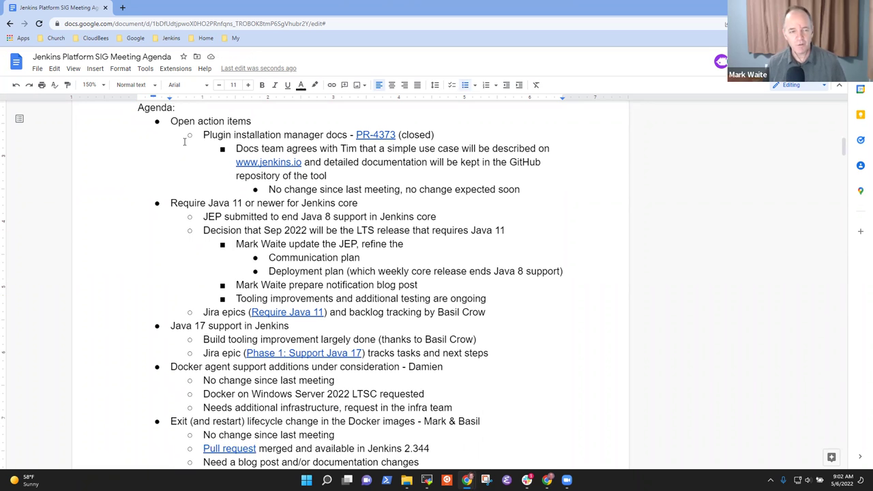
pyautogui.press('Home')
pyautogui.hotkey('shift', 'End')
pyautogui.press('Down')
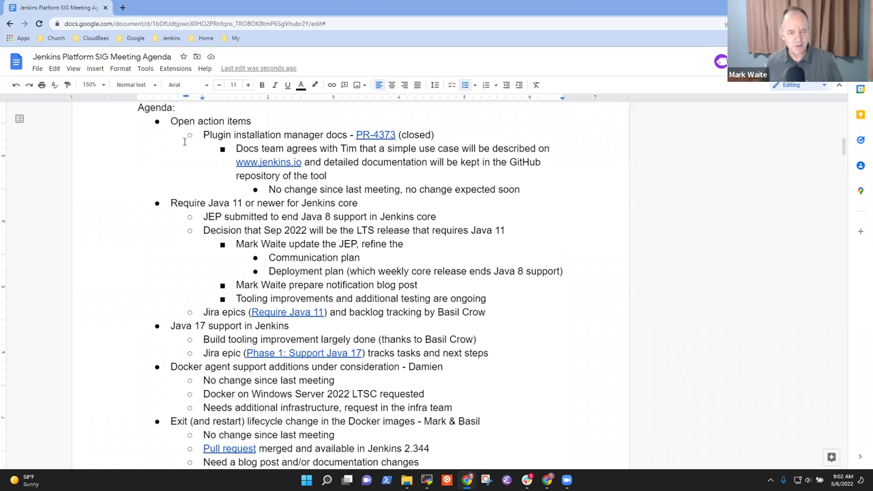
pyautogui.press('Home')
pyautogui.hotkey('shift', 'End')
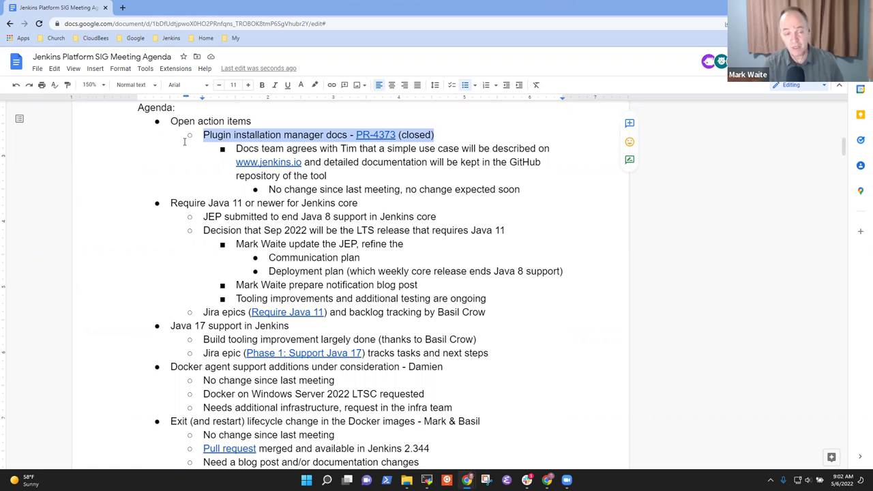
pyautogui.press('Right')
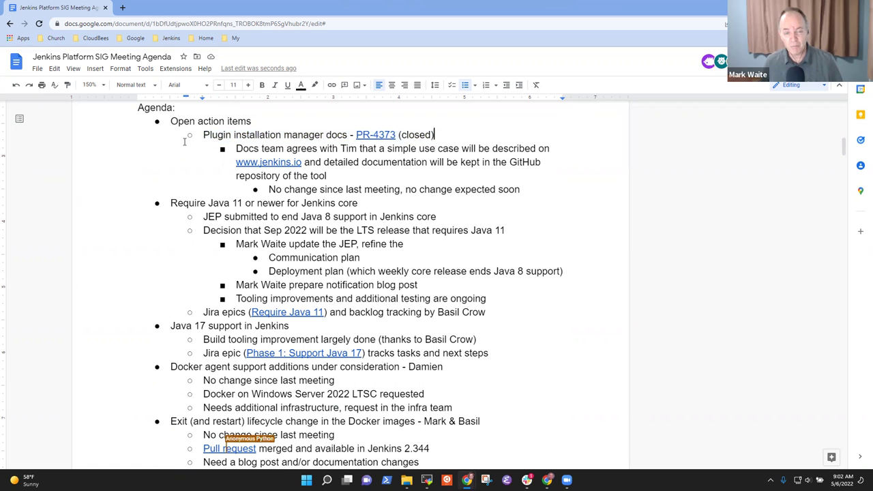
pyautogui.press('Left')
pyautogui.press('Left')
pyautogui.press('Left')
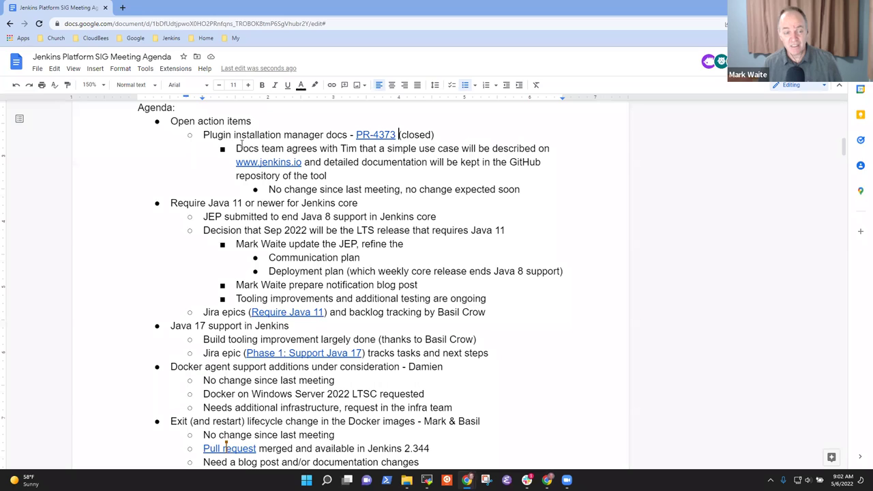
pyautogui.click(244, 148)
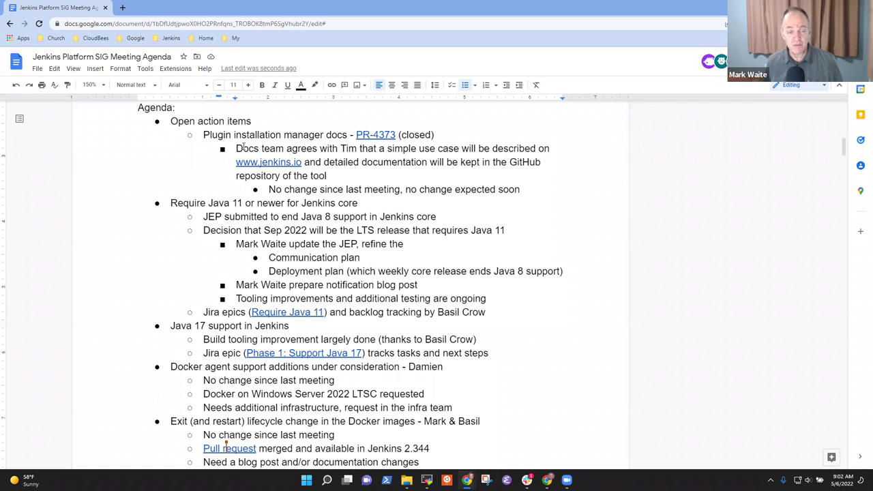
pyautogui.hotkey('shift', 'End')
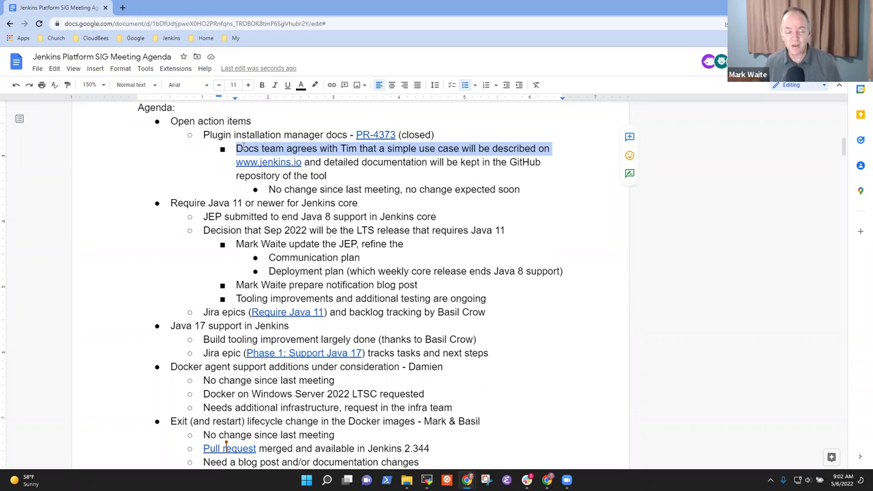
pyautogui.press('Down')
pyautogui.press('Down')
pyautogui.press('Down')
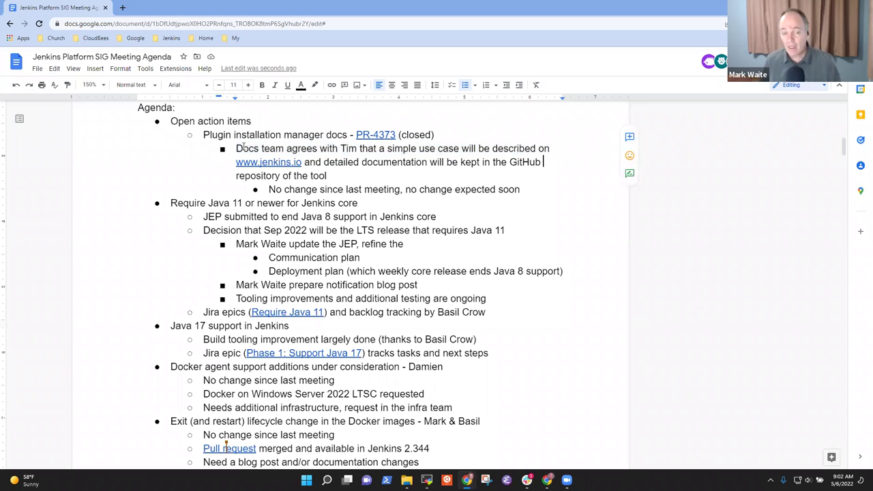
pyautogui.hotkey('shift', 'End')
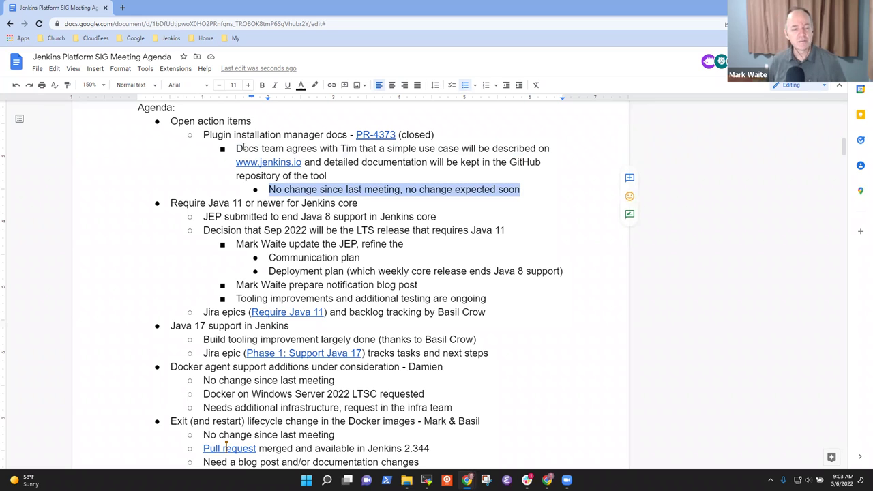
pyautogui.press('Down')
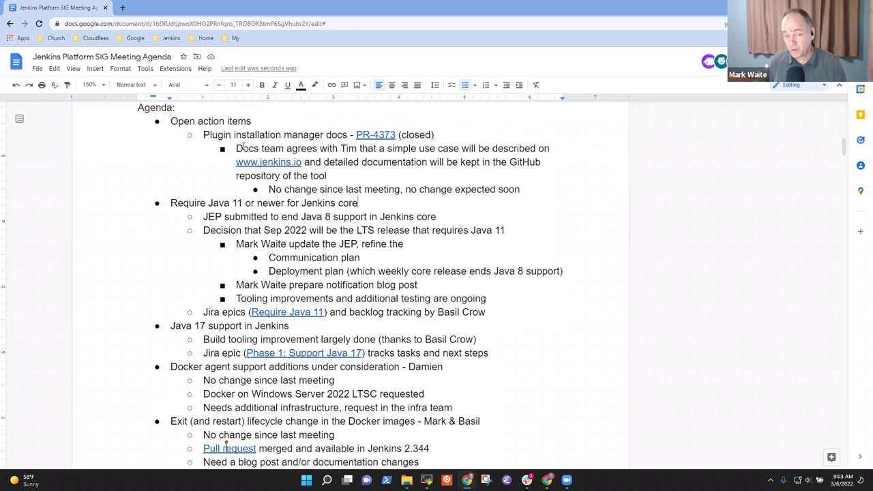
pyautogui.hotkey('shift', 'End')
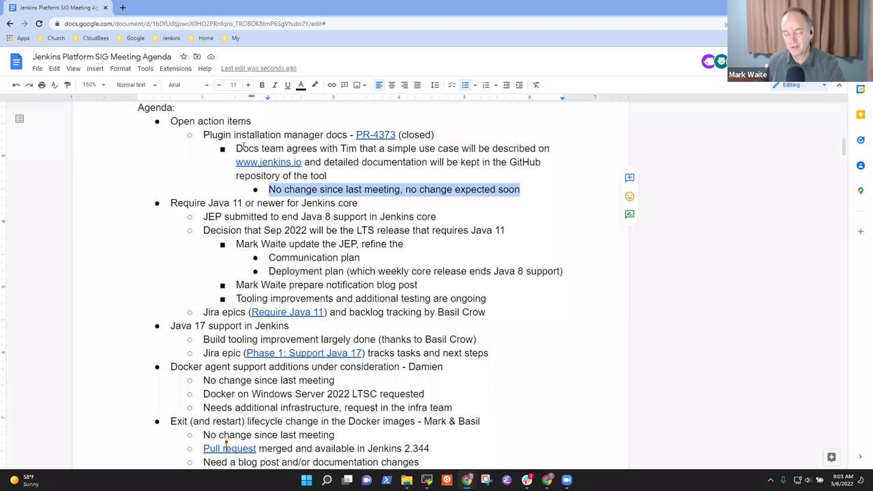
pyautogui.press('Down')
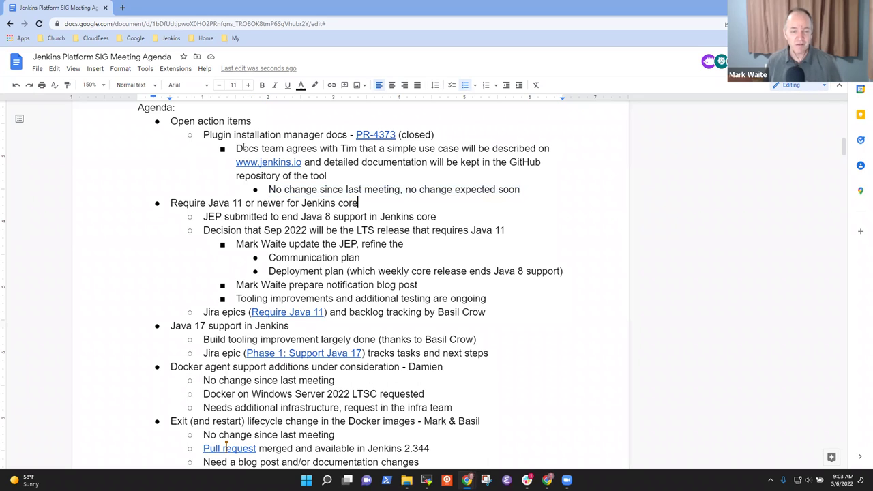
pyautogui.hotkey('shift', 'Home')
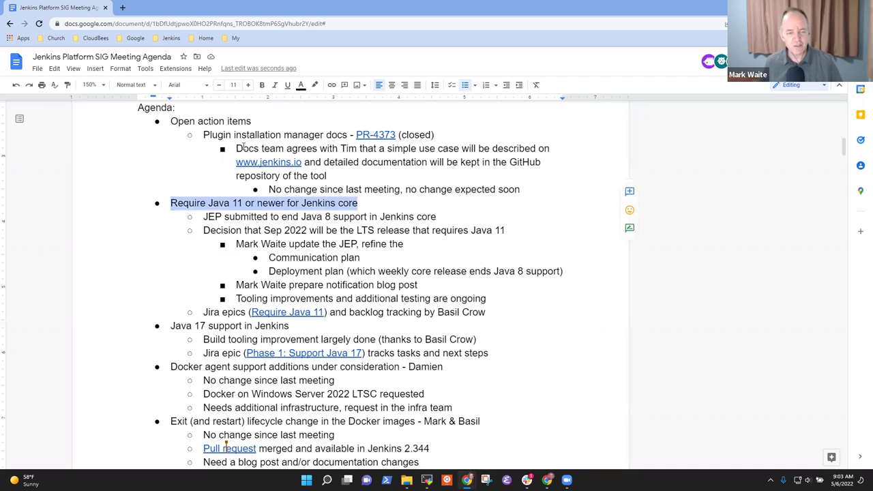
pyautogui.press('Down')
pyautogui.hotkey('shift', 'End')
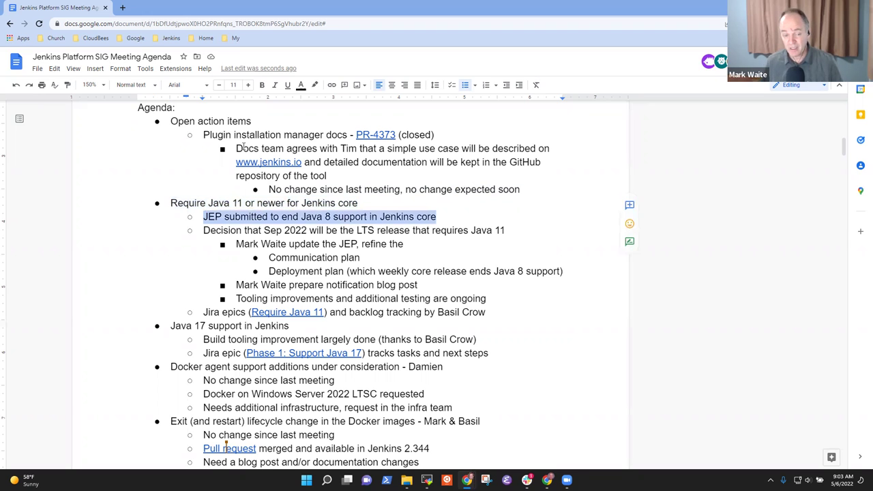
pyautogui.press('Down')
pyautogui.hotkey('shift', 'End')
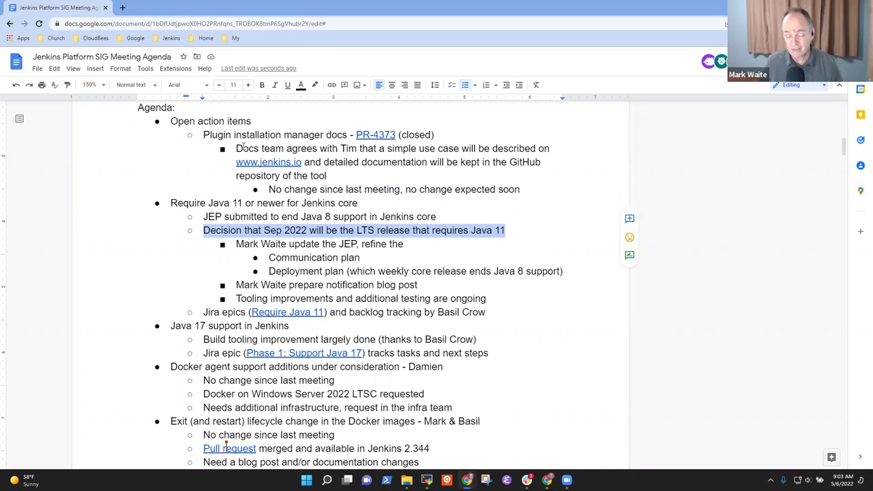
pyautogui.press('Down')
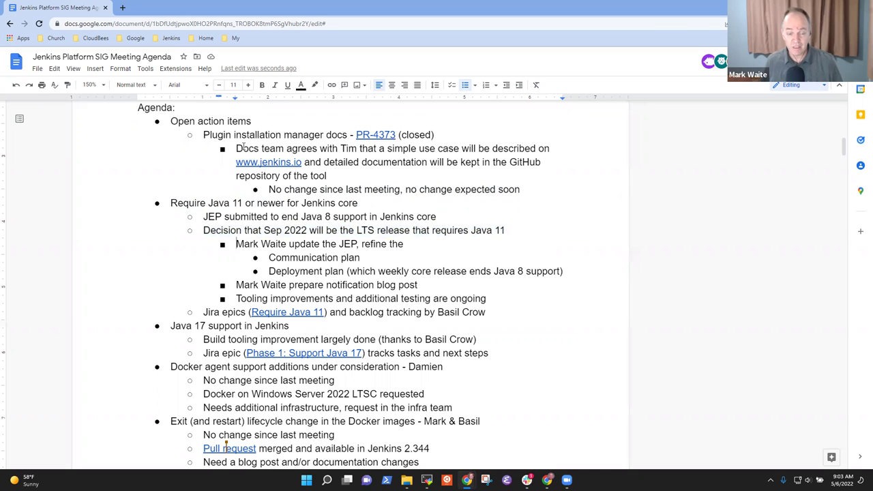
pyautogui.hotkey('shift', 'End')
pyautogui.hotkey('shift', 'Down')
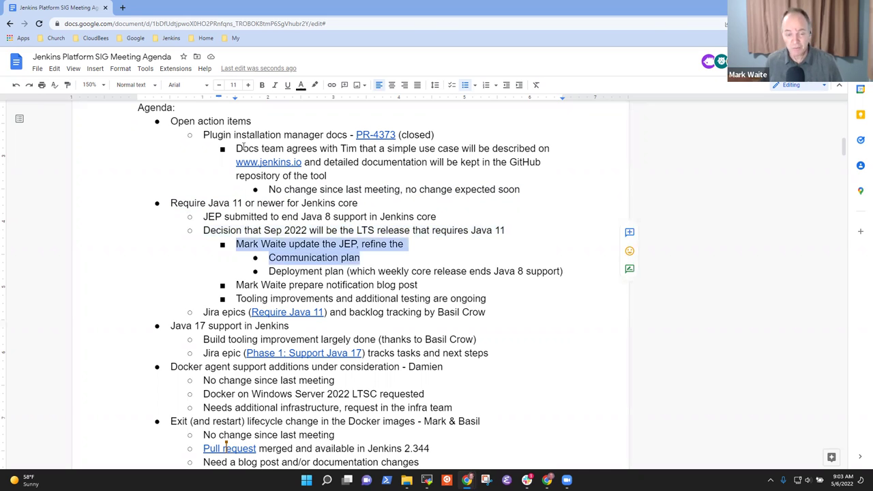
pyautogui.hotkey('shift', 'Down')
pyautogui.hotkey('shift', 'End')
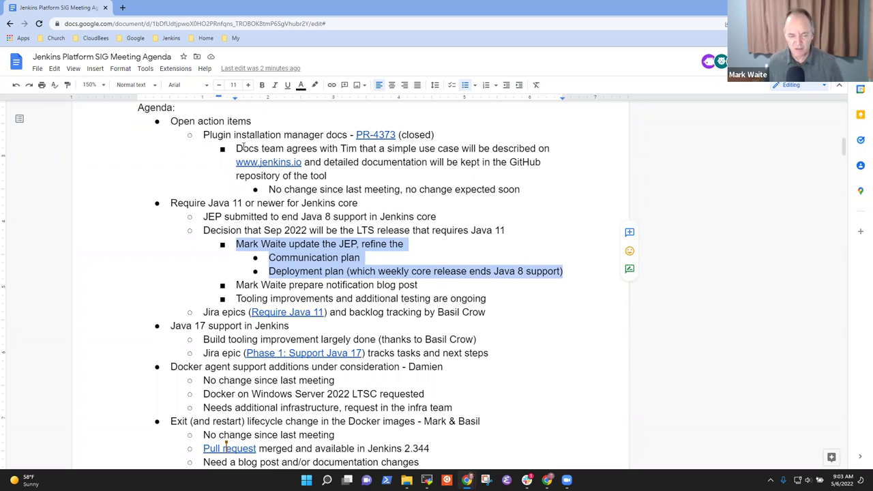
pyautogui.press('Down')
pyautogui.hotkey('shift', 'Home')
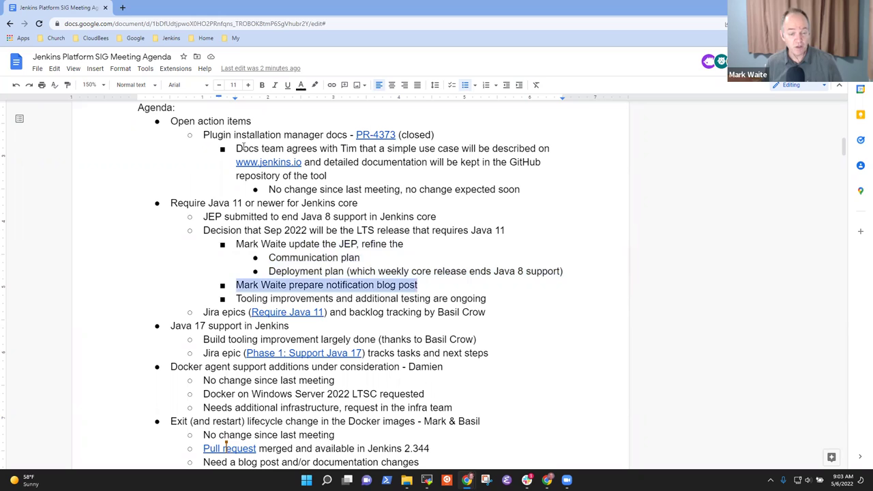
pyautogui.press('Down')
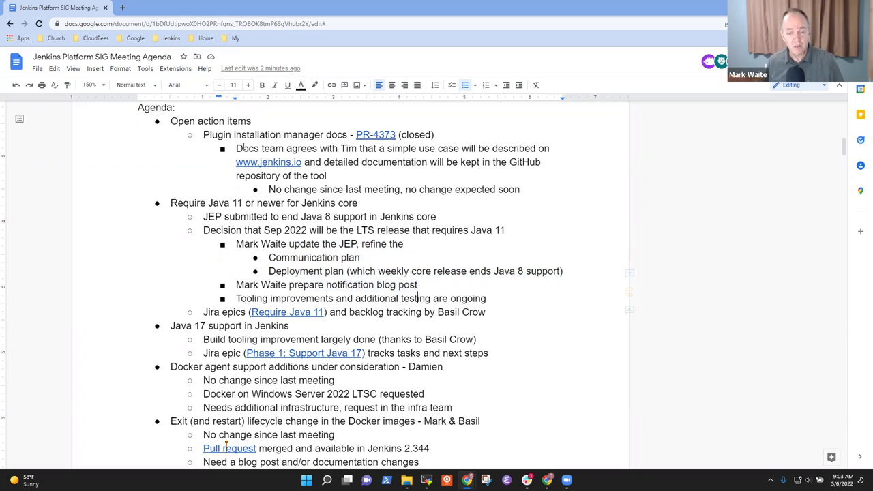
pyautogui.press('End')
pyautogui.hotkey('shift', 'Home')
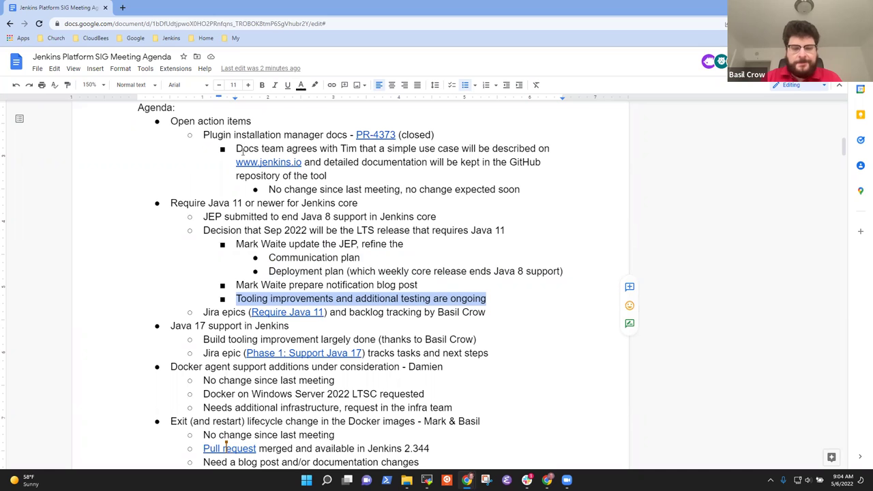
# Step: Insert another attendee's full name as a new bullet after the last attendee
pyautogui.scroll(1, 245, 162)
pyautogui.click(236, 124)
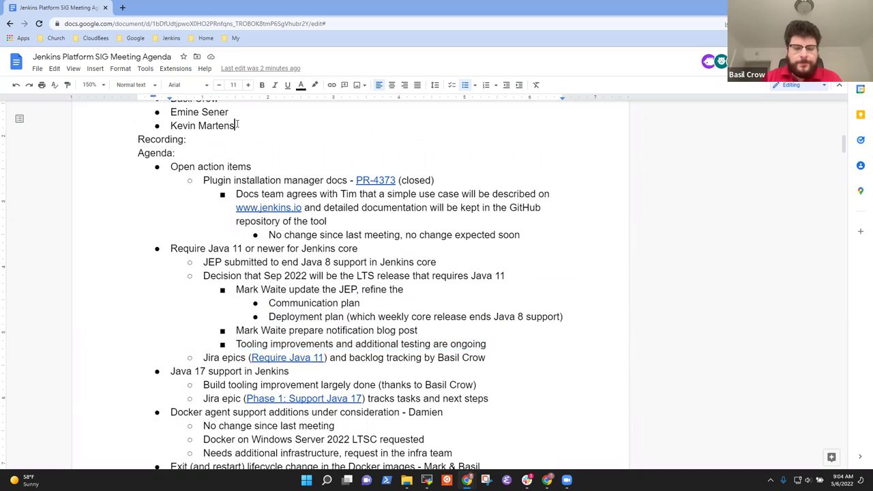
pyautogui.press('Return')
pyautogui.write('Tim Jacomb')
pyautogui.press('Down')
pyautogui.press('Down')
pyautogui.press('Down')
pyautogui.press('Down')
pyautogui.press('Down')
pyautogui.hotkey('shift', 'End')
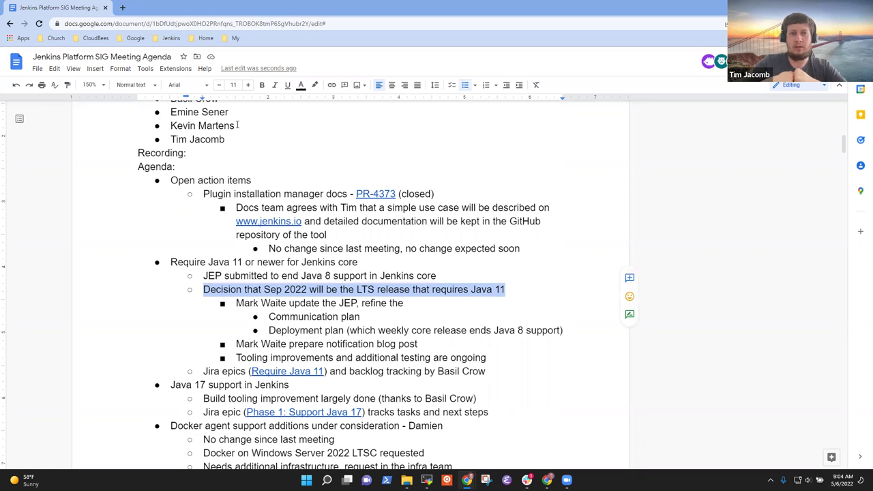
pyautogui.press('Down')
pyautogui.press('Down')
pyautogui.press('Down')
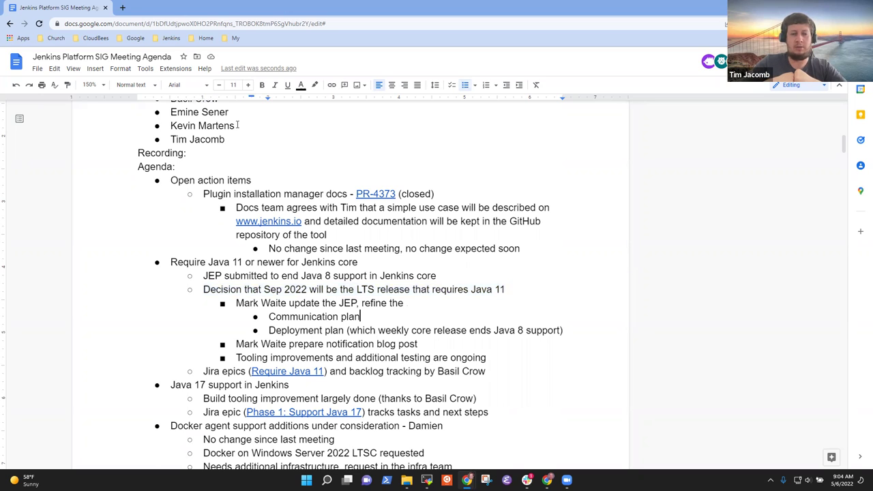
# Step: Add a 'June or July' bullet under Deployment plan and begin its '(next few week' note
pyautogui.press('Up')
pyautogui.press('End')
pyautogui.press('Return')
pyautogui.write('June or July')
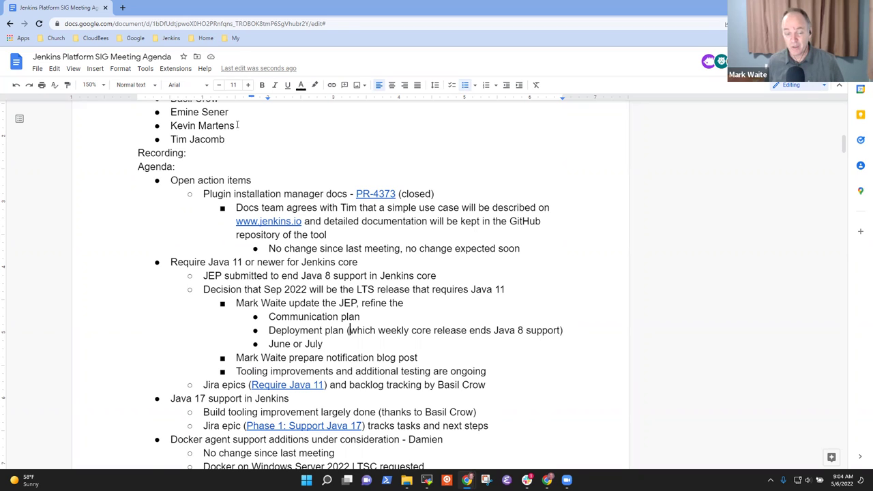
pyautogui.moveTo(349, 330); pyautogui.dragTo(559, 330)
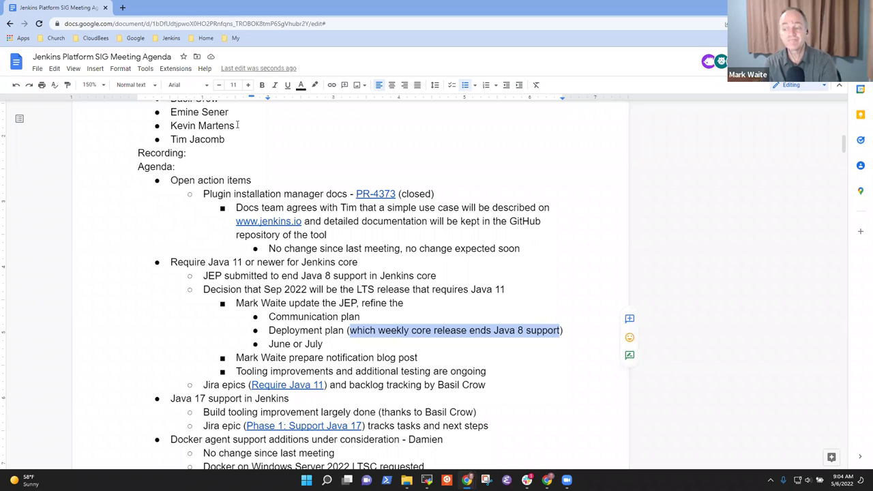
pyautogui.press('Down')
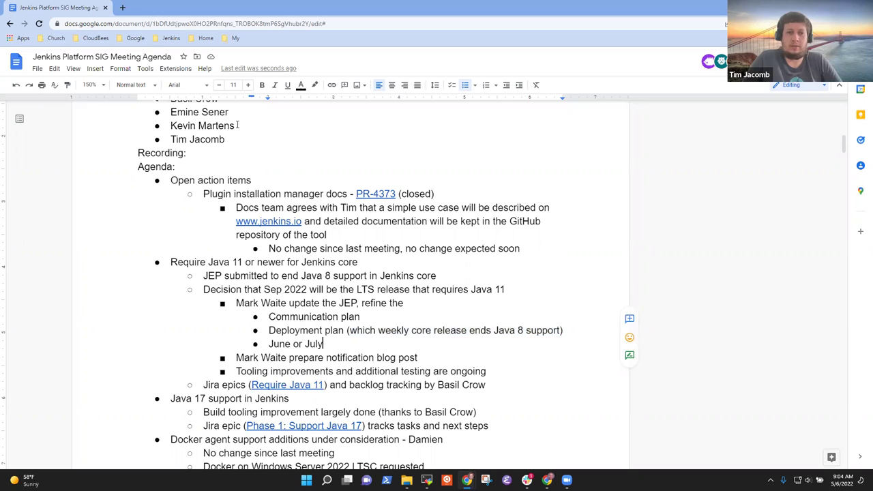
pyautogui.write('(next fe')
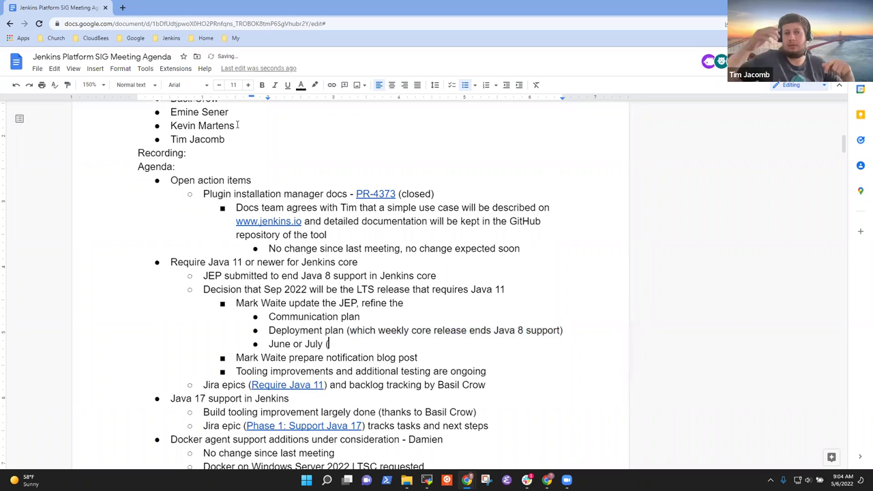
pyautogui.write('w weeks')
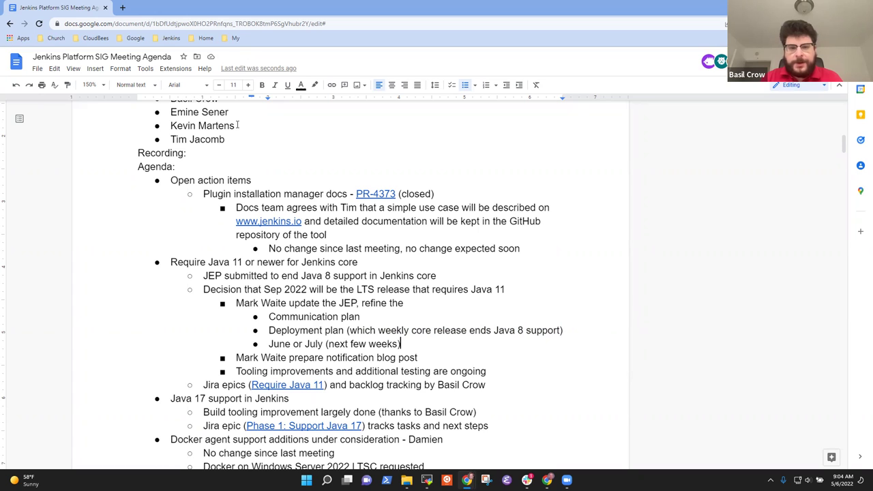
# Step: Add 'Change the Admin banner to state an earlier date in the weekly' with sub-bullet 'Notify the weekly users that we're dropping very soon'
pyautogui.press('Return')
pyautogui.write('Change the Admi')
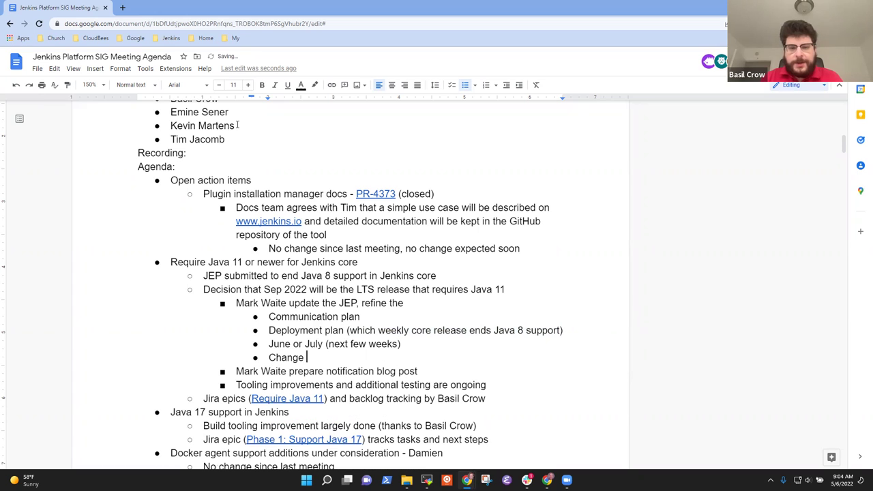
pyautogui.write('n ban')
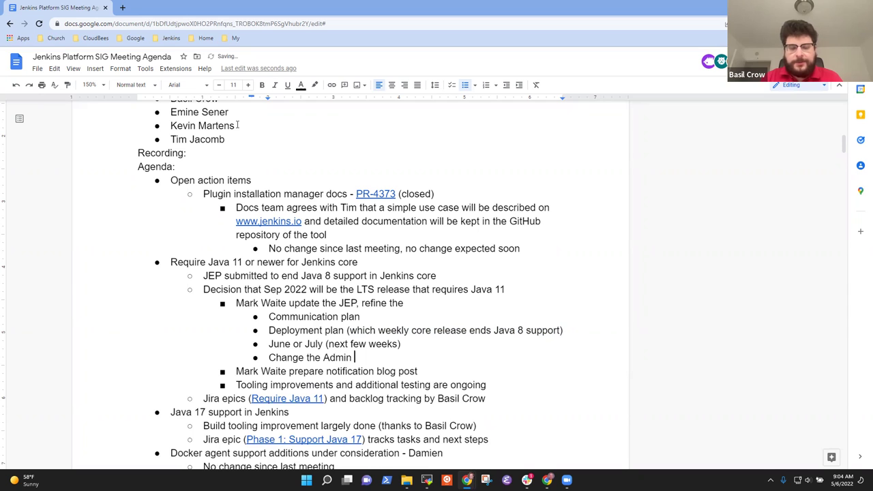
pyautogui.write('ner to state a')
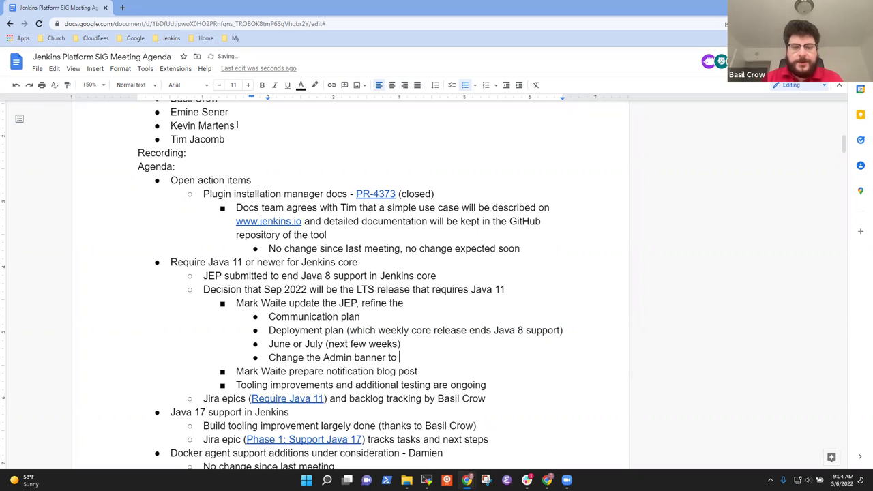
pyautogui.write('n earlier dat')
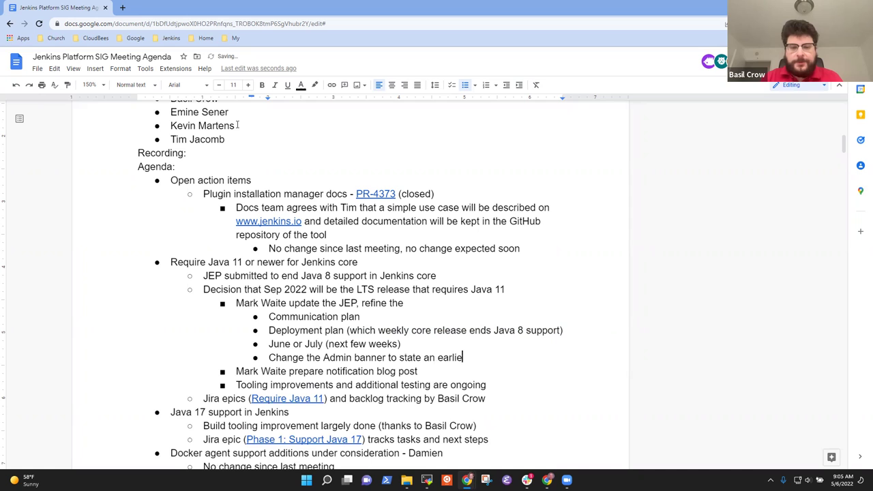
pyautogui.write('e in the weekly')
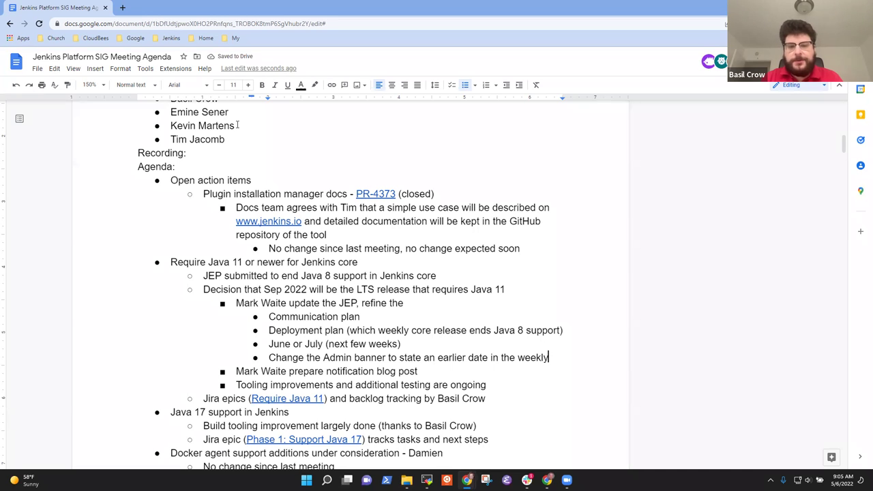
pyautogui.press('Return')
pyautogui.press('Tab')
pyautogui.write('Notify ')
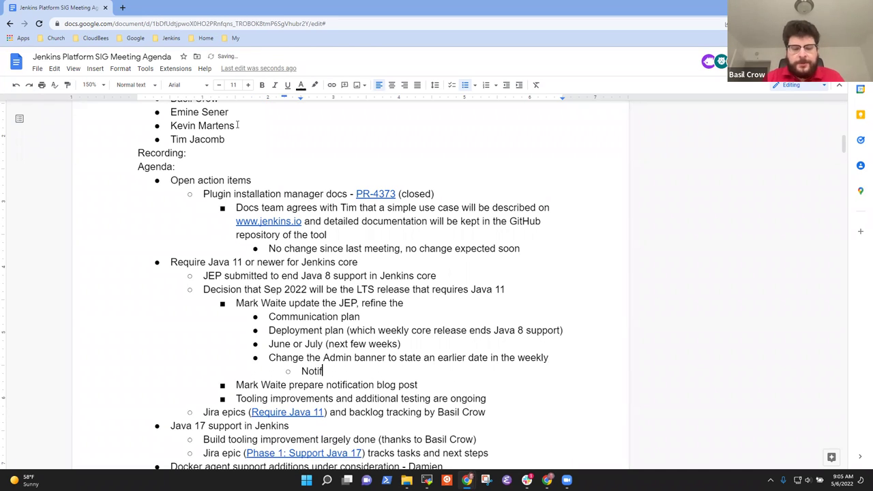
pyautogui.write('the weekly ')
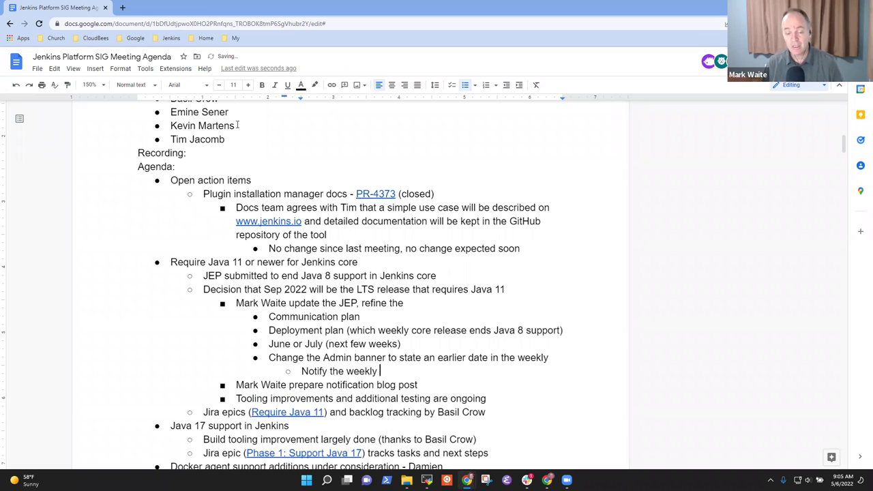
pyautogui.write('users ')
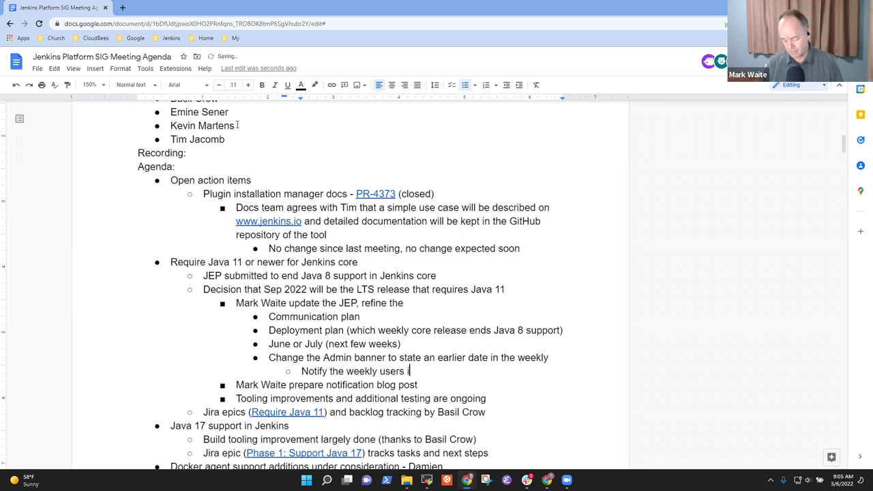
pyautogui.write('in')
pyautogui.press('BackSpace')
pyautogui.press('BackSpace')
pyautogui.write('that')
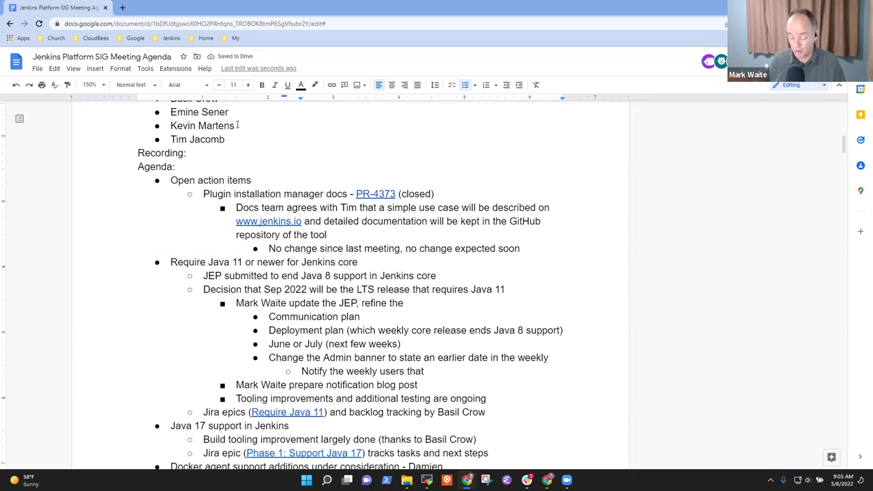
pyautogui.write(" we're drop")
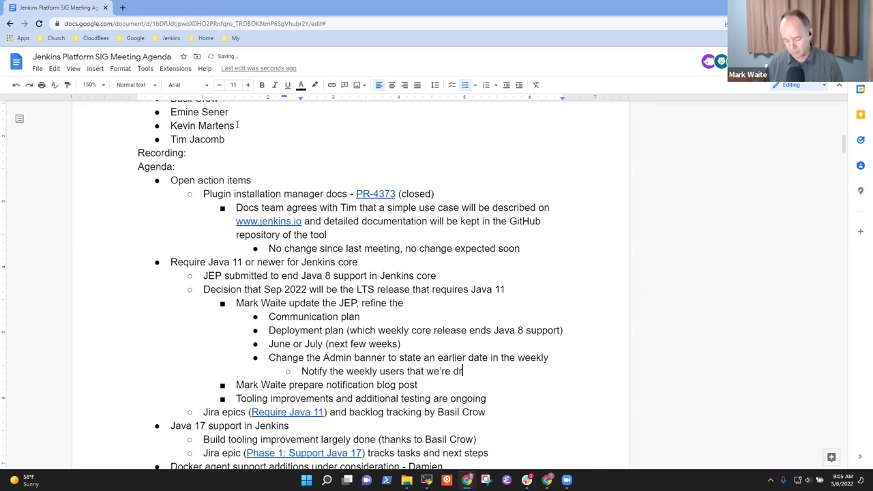
pyautogui.write('ping ')
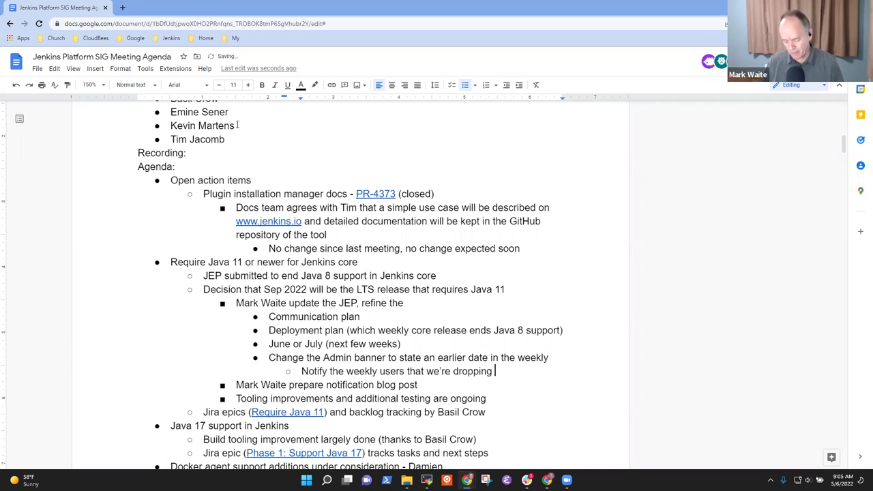
pyautogui.write('very soon')
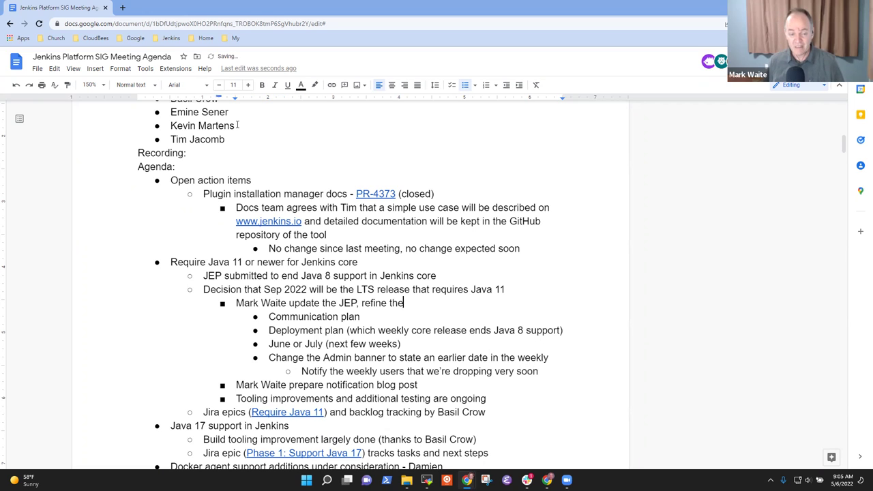
pyautogui.hotkey('shift', 'Home')
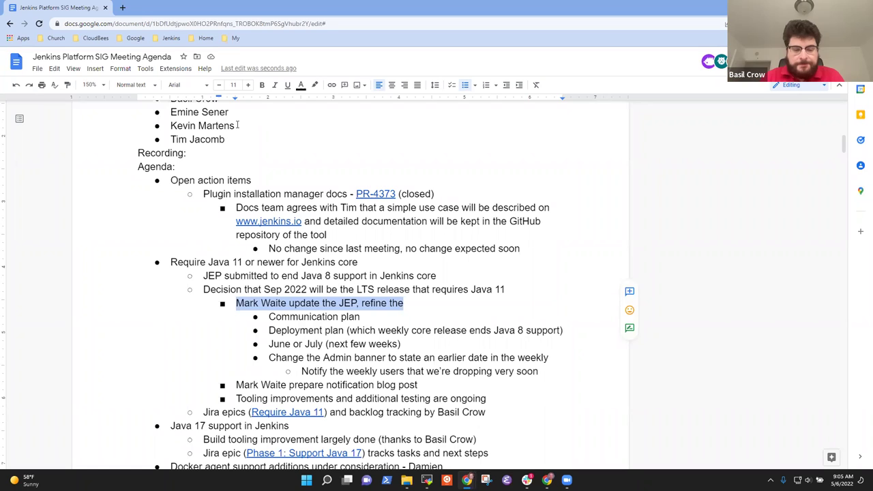
pyautogui.click(287, 251)
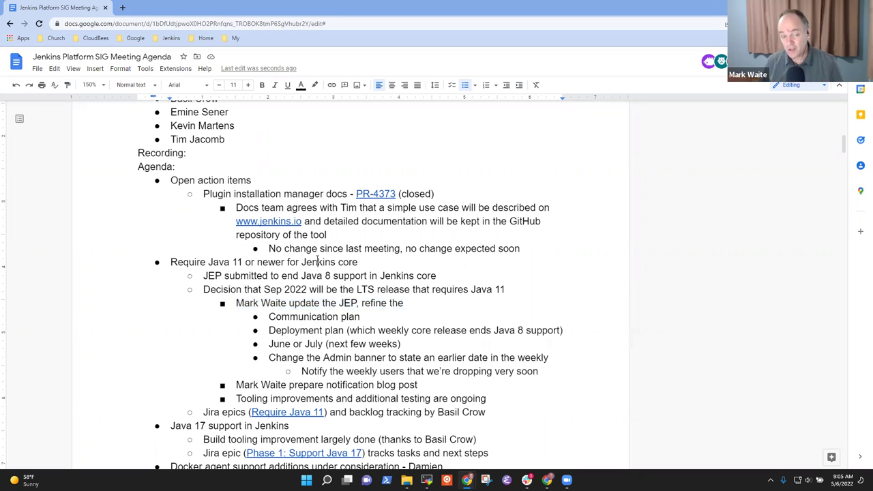
pyautogui.tripleClick(317, 262)
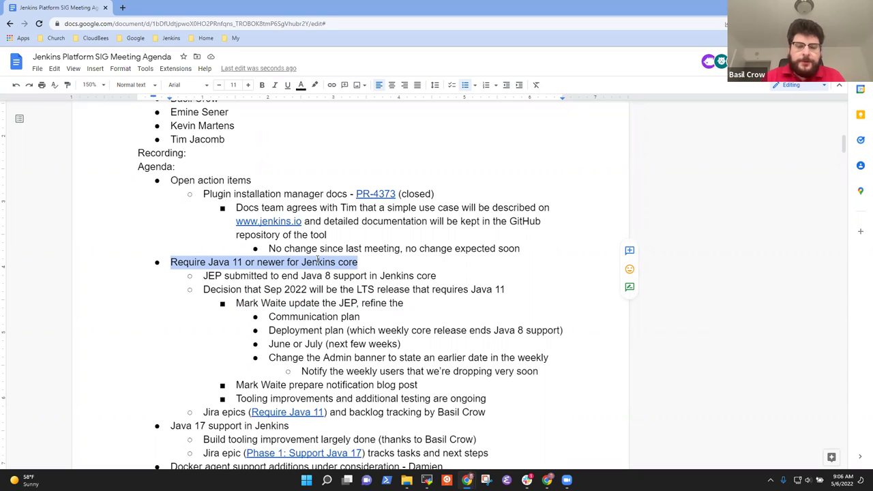
# Step: Insert the bullet 'Open remoting issues with Java 11 that needs to be understood and resolved' after Tooling improvements
pyautogui.press('Down')
pyautogui.press('End')
pyautogui.press('Return')
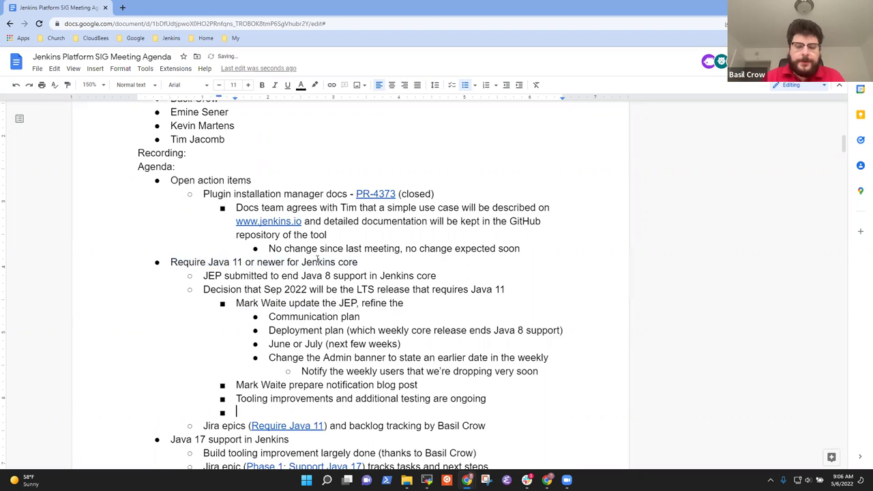
pyautogui.write('Open remoting issues with Java 11 that needs to be understood and resolved')
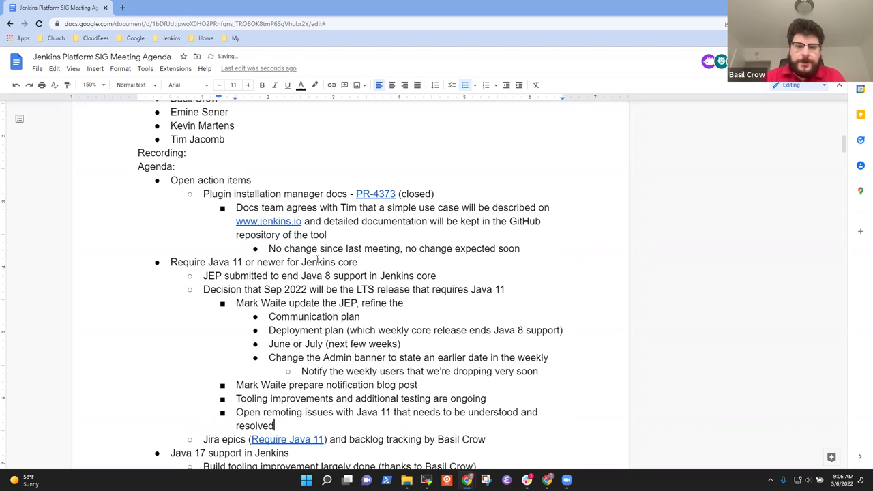
pyautogui.scroll(-5, 280, 306)
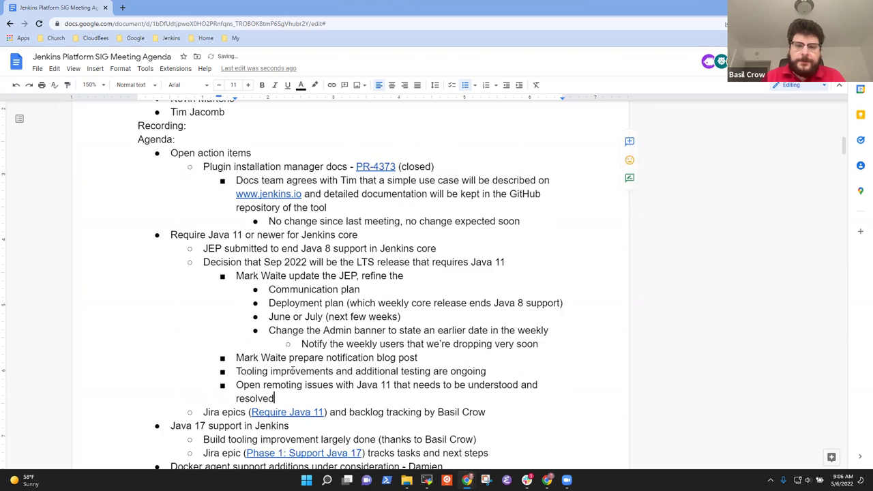
# Step: Open the Require Java 11 epic in Jira from its link in the agenda
pyautogui.click(280, 306)
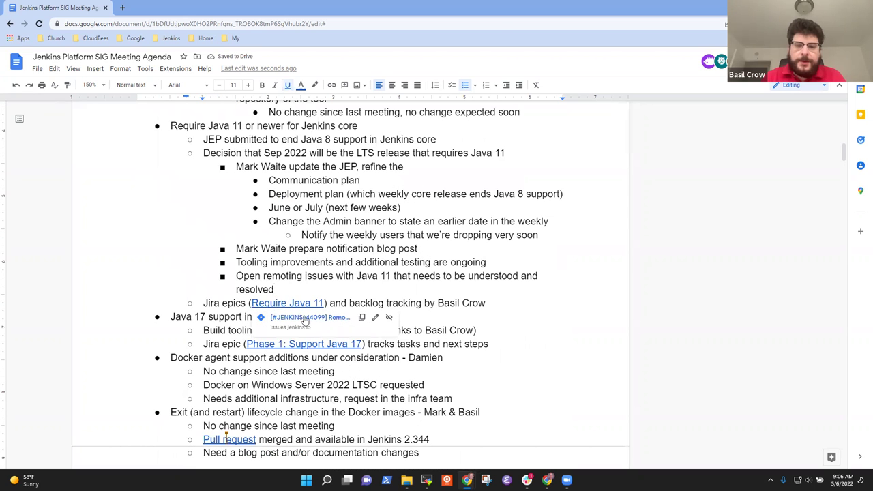
pyautogui.click(304, 319)
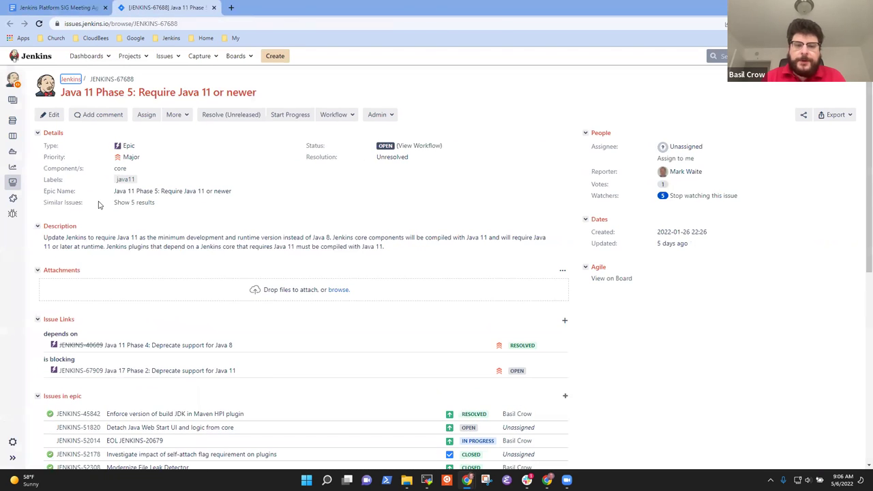
pyautogui.scroll(-2, 169, 203)
pyautogui.scroll(-3, 279, 199)
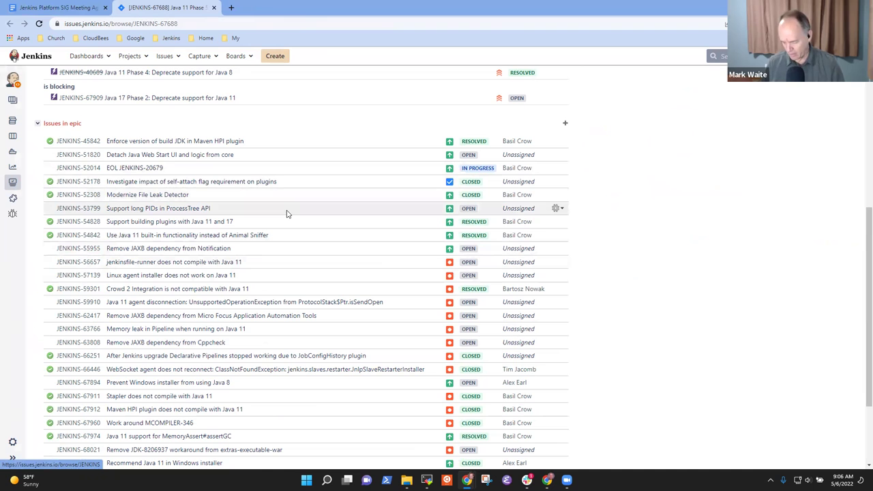
# Step: Zoom the epic page to 125% and bring up the link options for JENKINS-59910
pyautogui.hotkey('ctrl', '+')
pyautogui.hotkey('ctrl', '+')
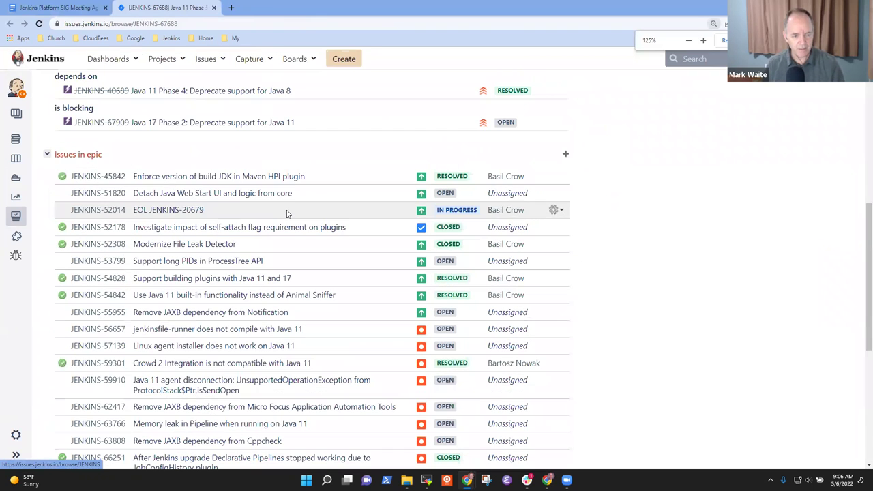
pyautogui.scroll(-1, 300, 204)
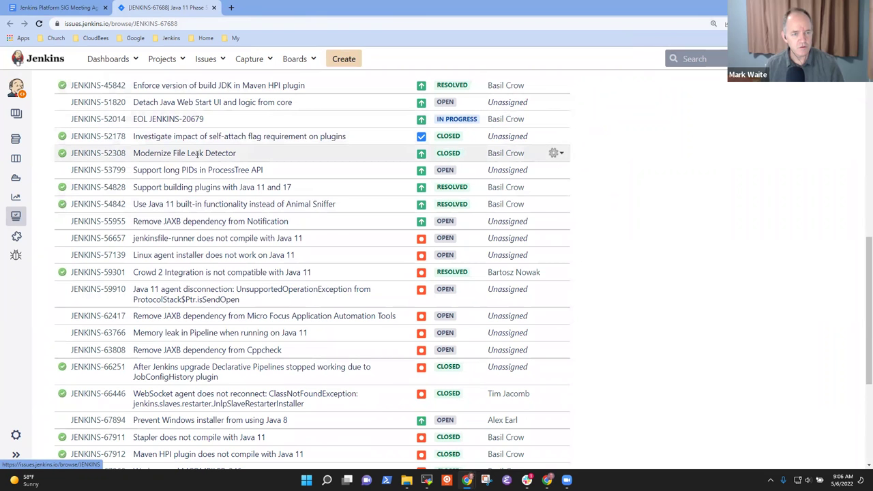
pyautogui.scroll(-2, 205, 174)
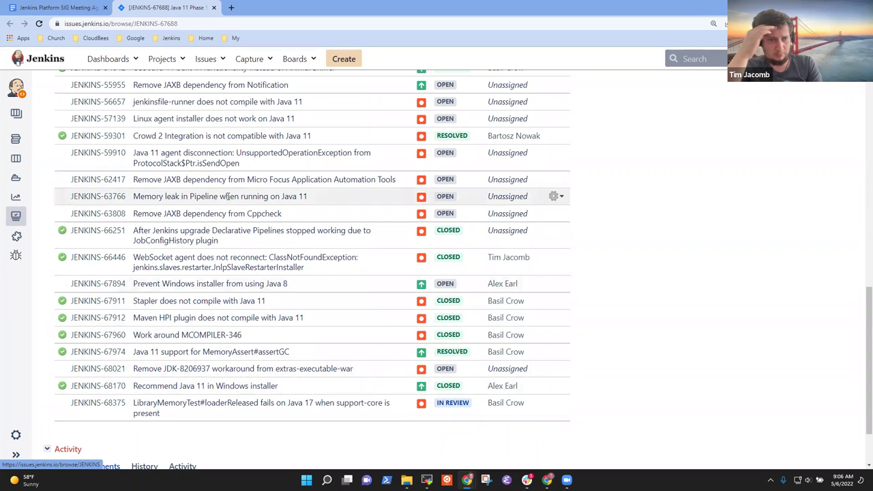
pyautogui.rightClick(102, 155)
# Step: Open JENKINS-59910 in a new tab and read through its description
pyautogui.click(126, 162)
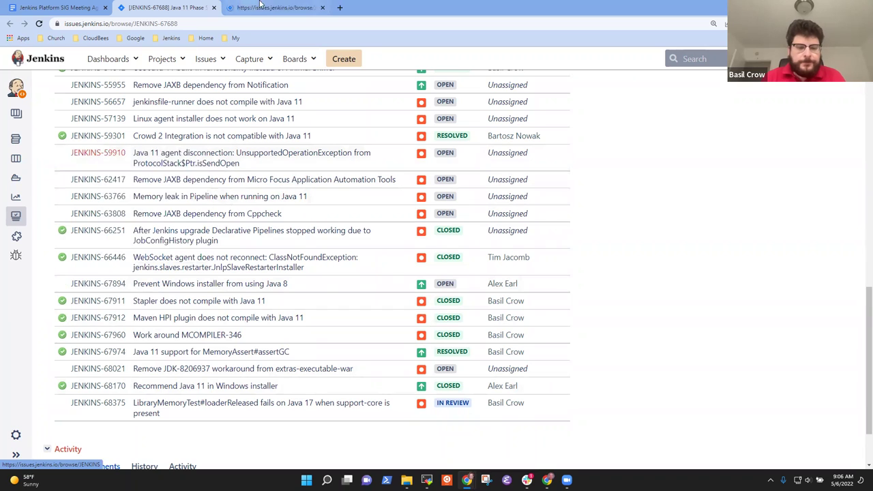
pyautogui.click(276, 7)
pyautogui.scroll(-3, 290, 264)
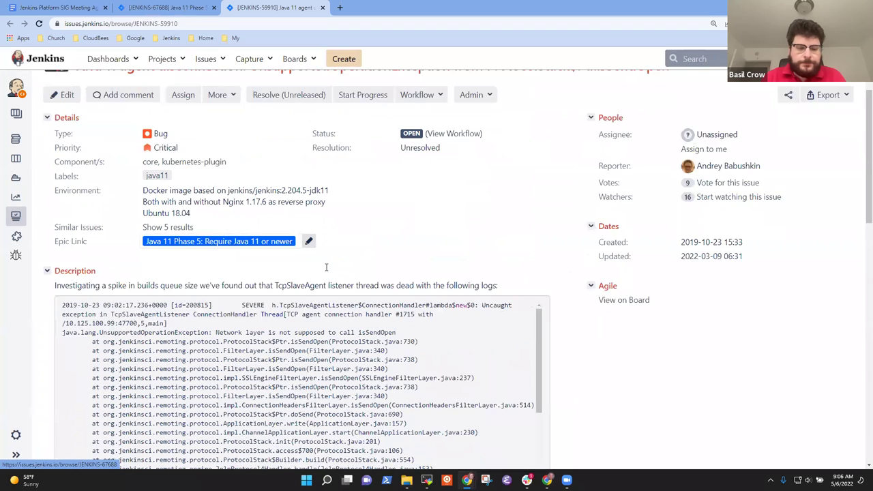
pyautogui.scroll(-5, 291, 263)
pyautogui.scroll(-6, 602, 298)
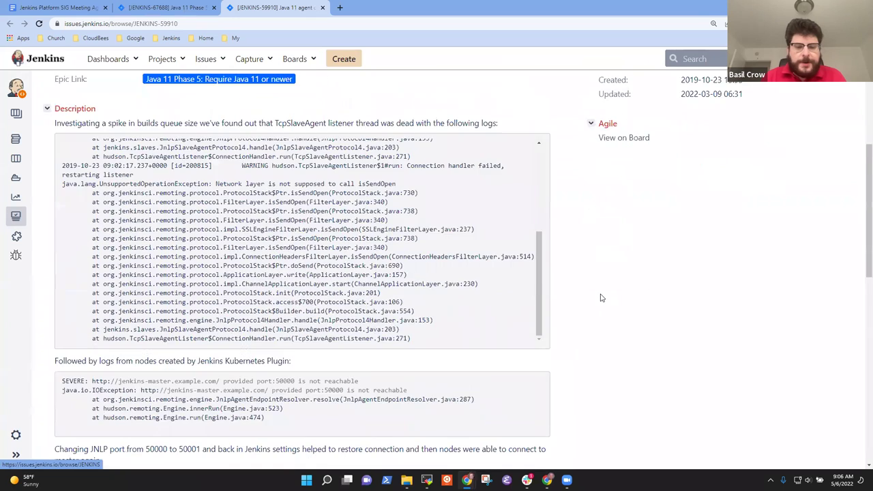
pyautogui.scroll(-3, 565, 312)
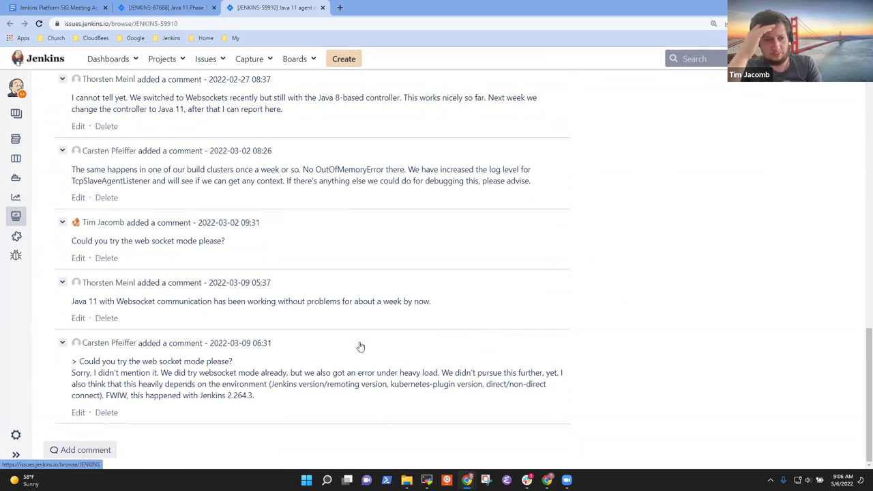
# Step: Highlight the comments saying Websocket mode works on Java 11 but errors under heavy load
pyautogui.scroll(1, 415, 361)
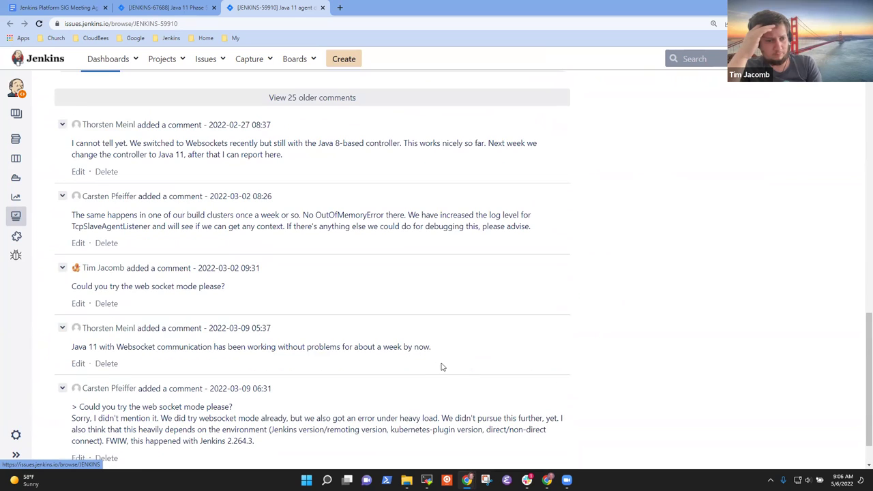
pyautogui.scroll(15, 452, 368)
pyautogui.scroll(3, 467, 368)
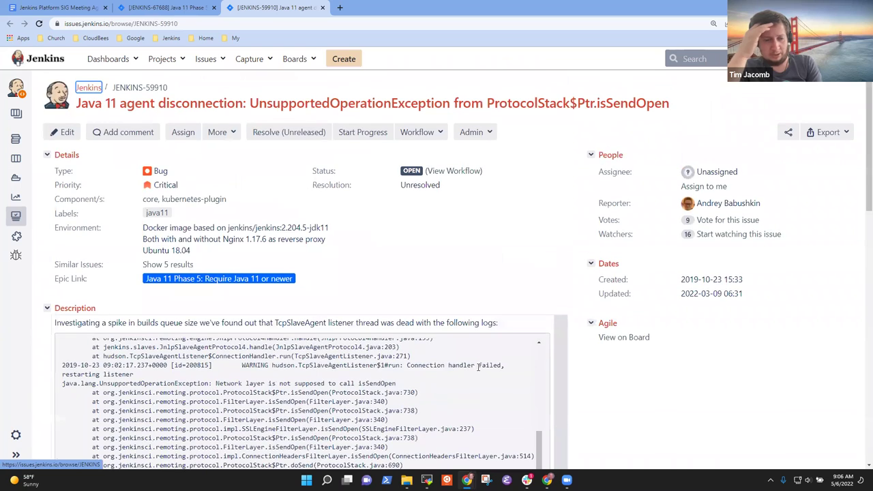
pyautogui.scroll(-1, 477, 361)
pyautogui.scroll(-15, 578, 375)
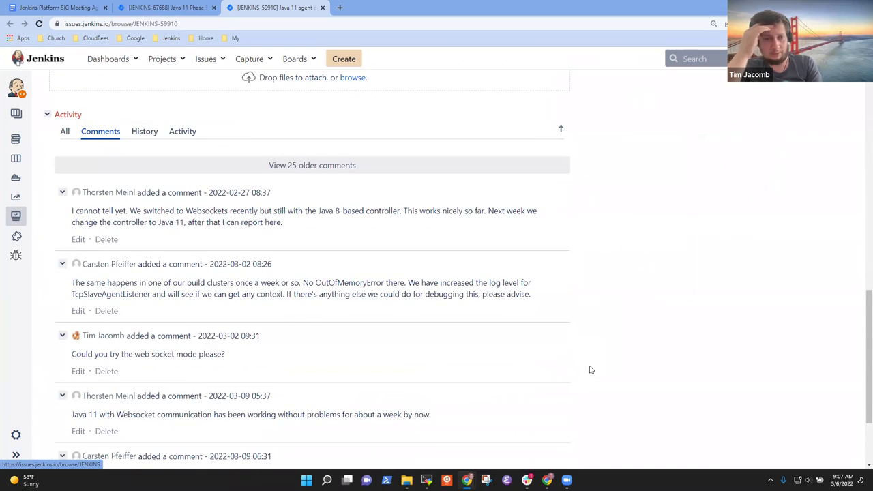
pyautogui.scroll(-2, 426, 361)
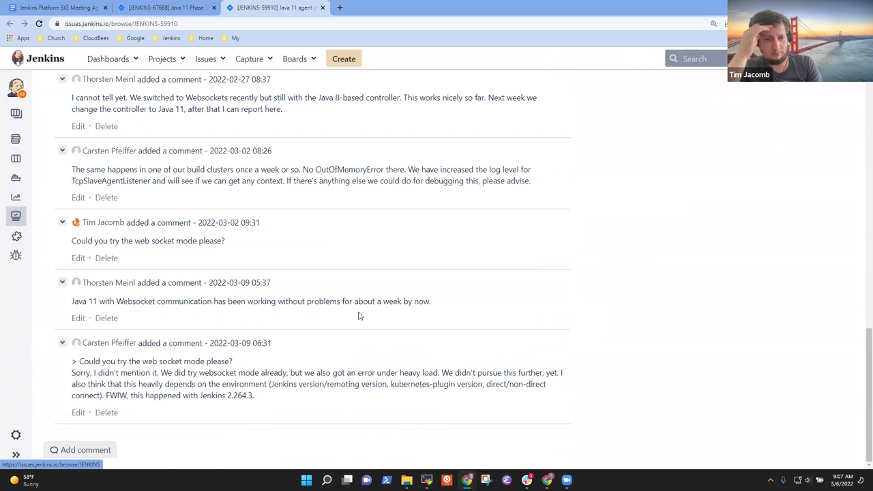
pyautogui.moveTo(72, 301)
pyautogui.mouseDown()
pyautogui.moveTo(353, 316)
pyautogui.moveTo(424, 299)
pyautogui.mouseUp()
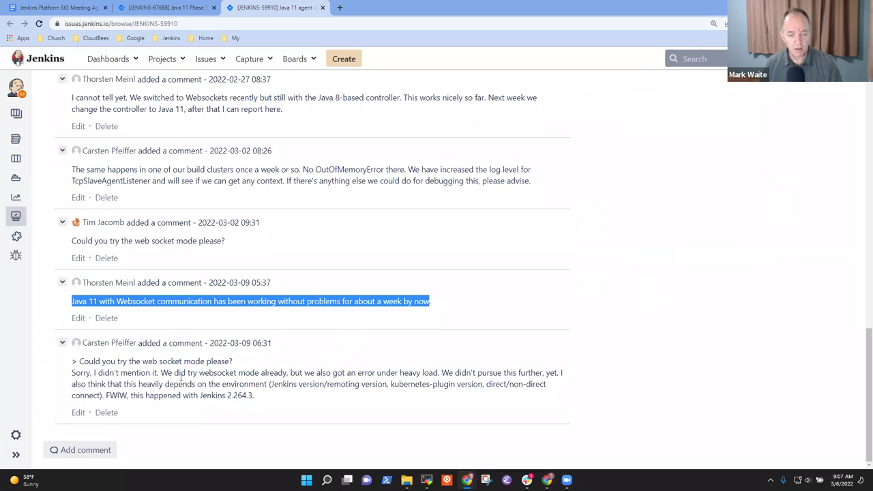
pyautogui.moveTo(161, 373); pyautogui.dragTo(436, 373)
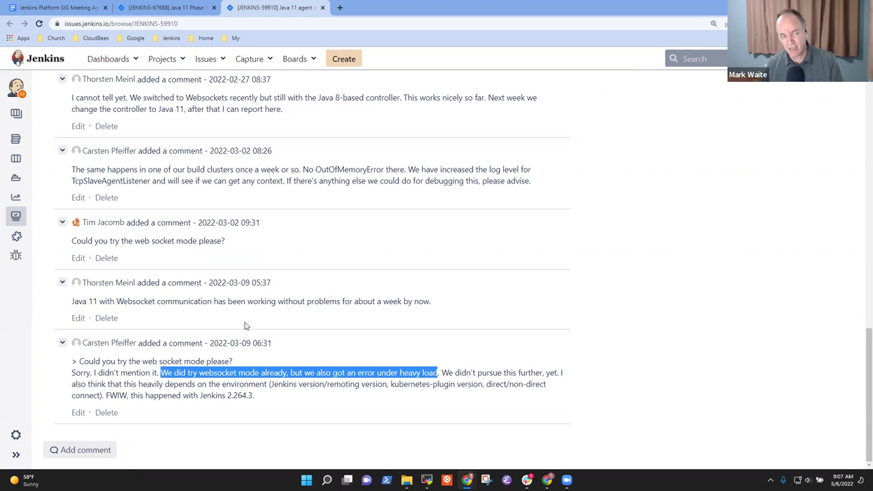
# Step: Check the Java 11 epic's issue list, then return to the JENKINS-59910 issue
pyautogui.scroll(10, 268, 334)
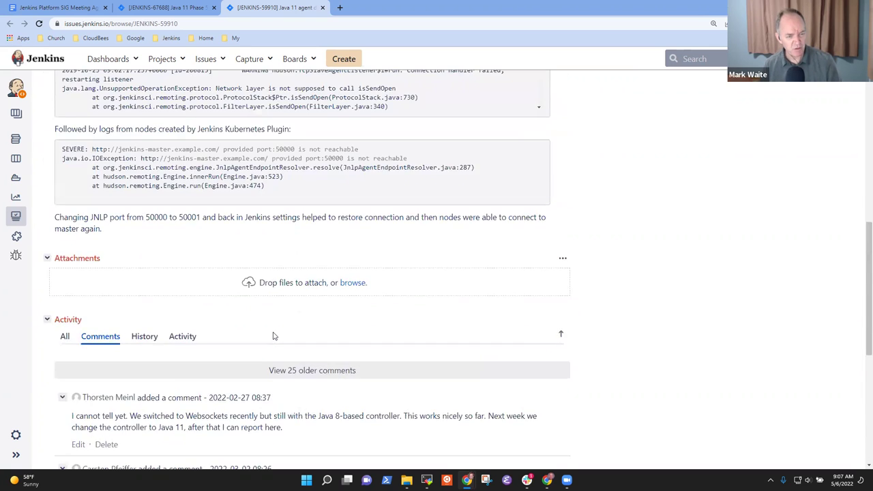
pyautogui.scroll(2, 384, 338)
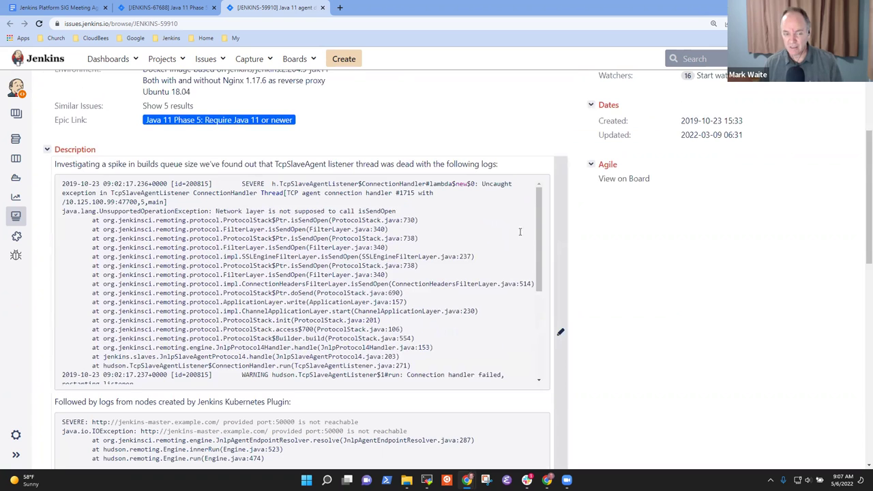
pyautogui.scroll(3, 716, 267)
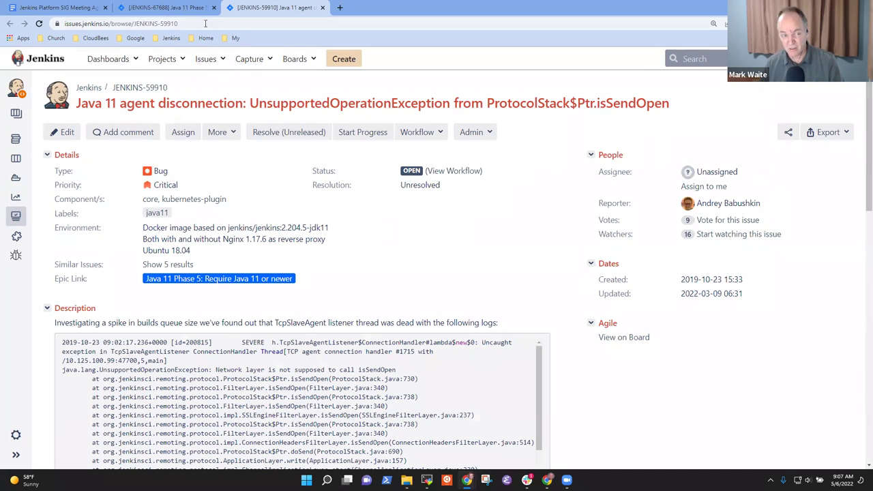
pyautogui.click(184, 9)
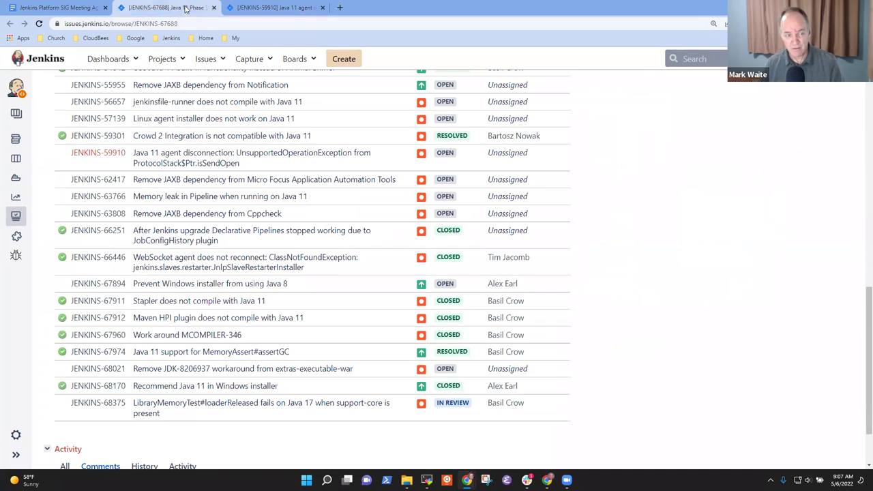
pyautogui.click(287, 12)
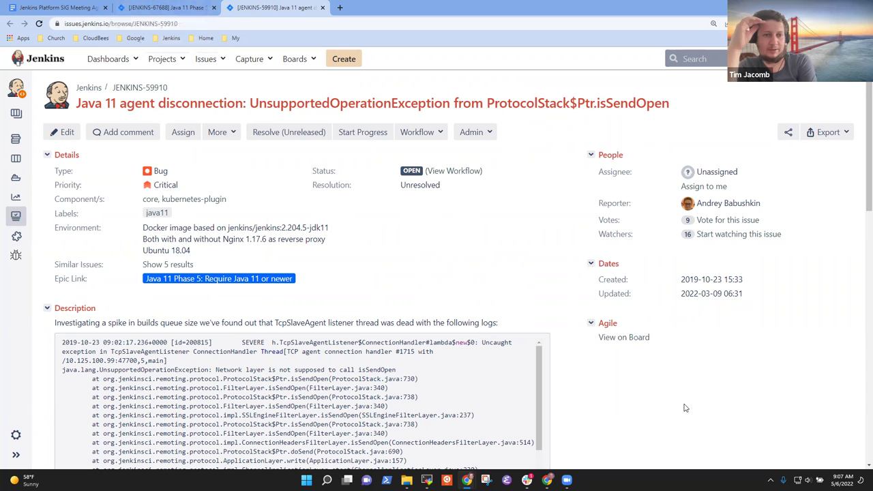
# Step: Scroll through the JENKINS-59910 discussion down to the latest comments
pyautogui.scroll(-3, 689, 407)
pyautogui.scroll(-6, 689, 407)
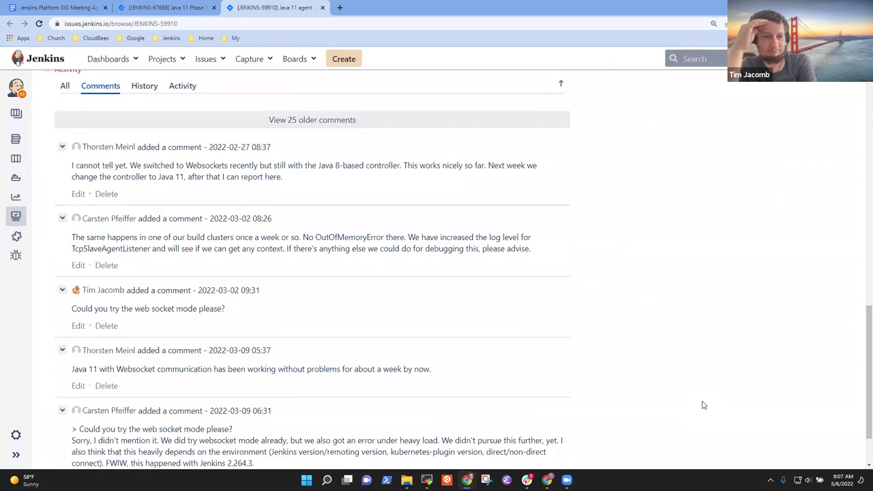
pyautogui.scroll(-1, 695, 409)
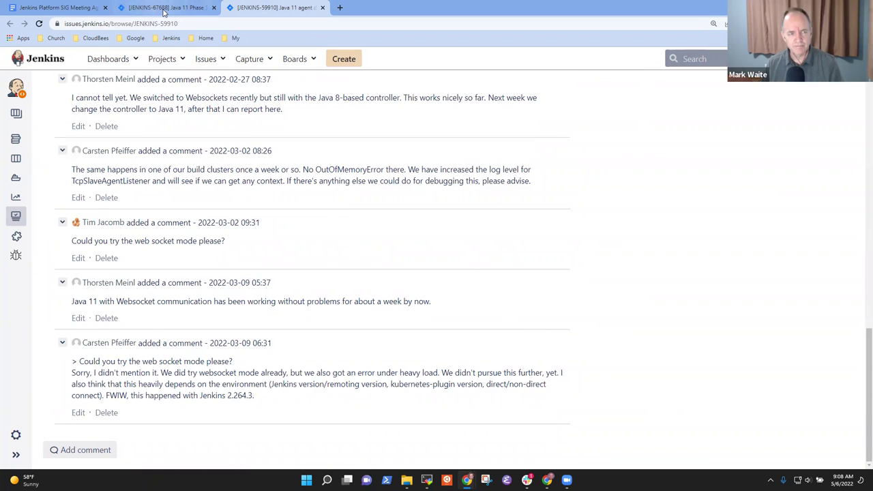
pyautogui.scroll(15, 655, 292)
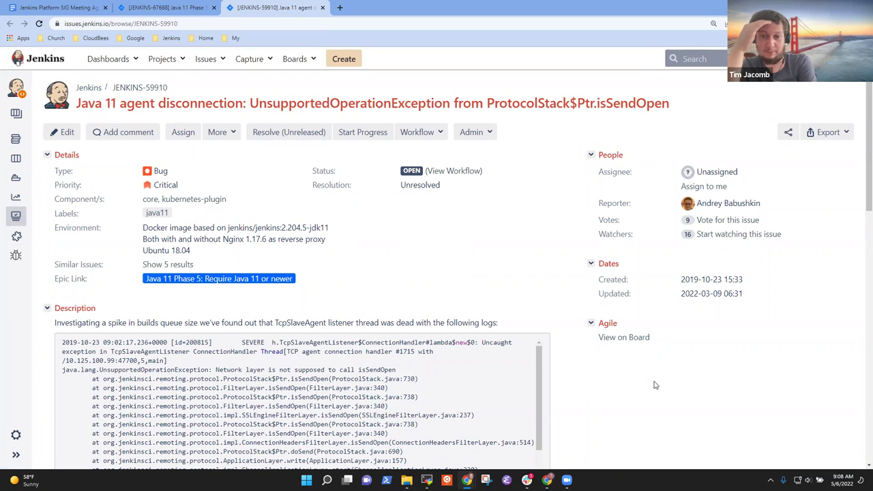
pyautogui.scroll(-3, 655, 389)
pyautogui.scroll(-7, 682, 380)
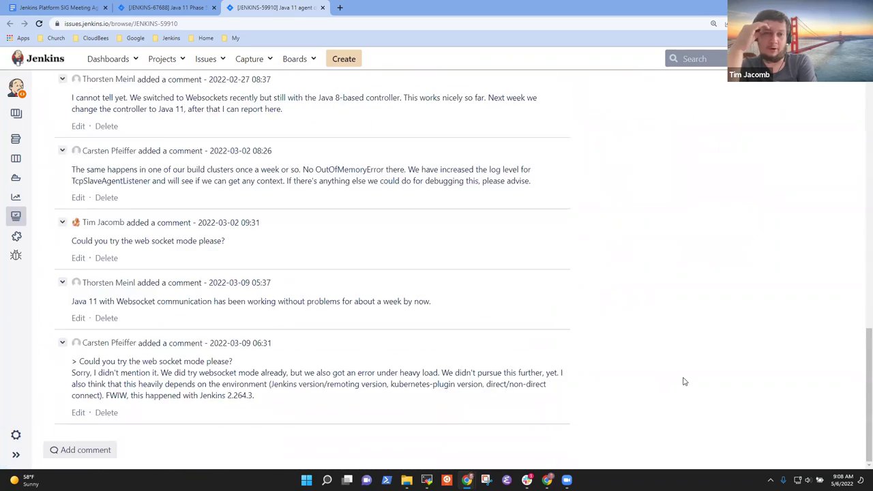
pyautogui.scroll(5, 682, 380)
pyautogui.scroll(-3, 683, 382)
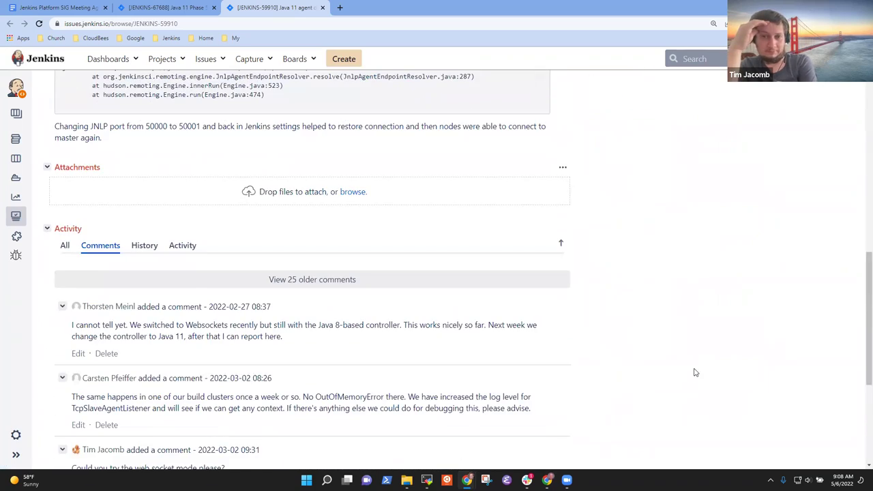
pyautogui.scroll(-4, 691, 391)
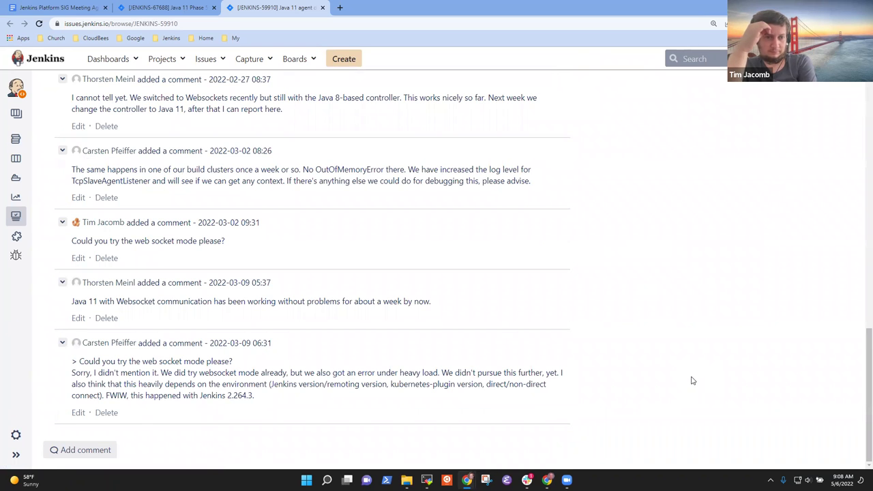
pyautogui.scroll(4, 506, 361)
pyautogui.scroll(10, 511, 361)
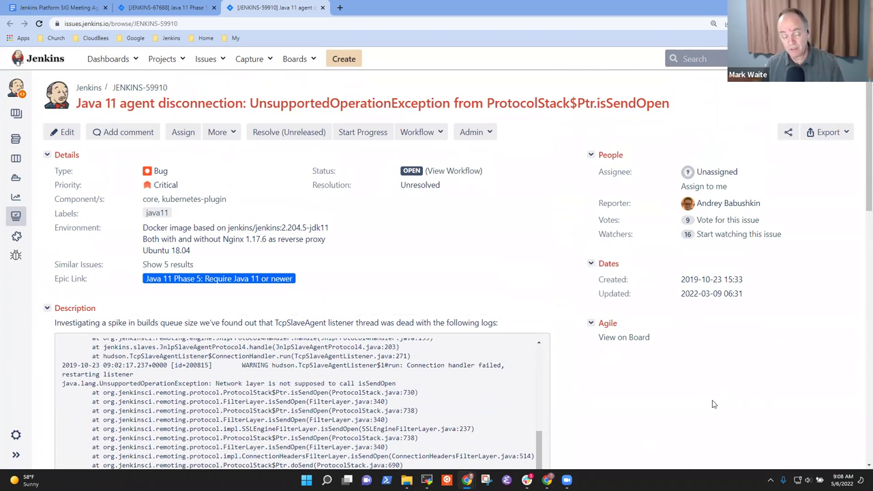
pyautogui.scroll(-3, 715, 389)
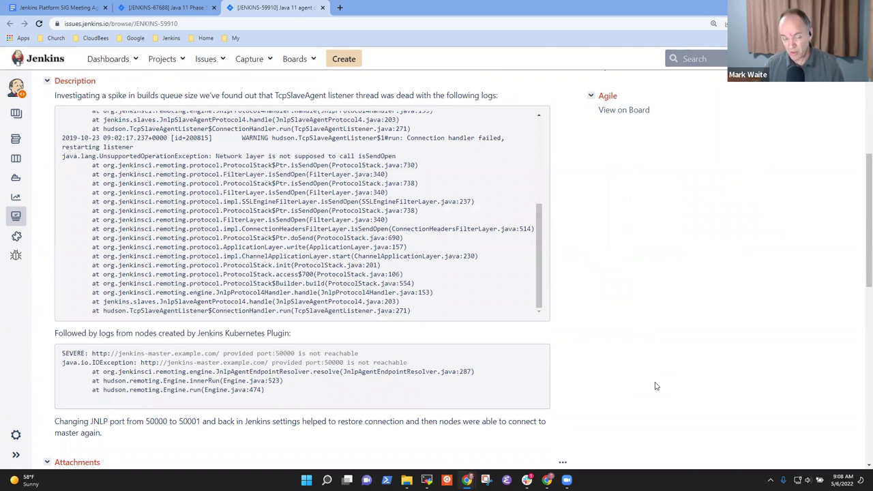
pyautogui.scroll(-7, 675, 389)
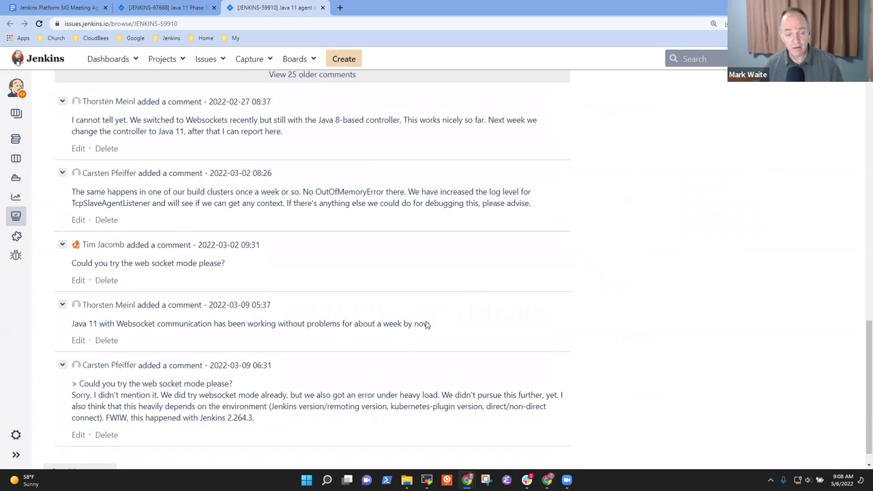
# Step: Re-mark the Websocket comments and collapse then re-expand the last comment to reach Add comment
pyautogui.moveTo(430, 324); pyautogui.dragTo(71, 323)
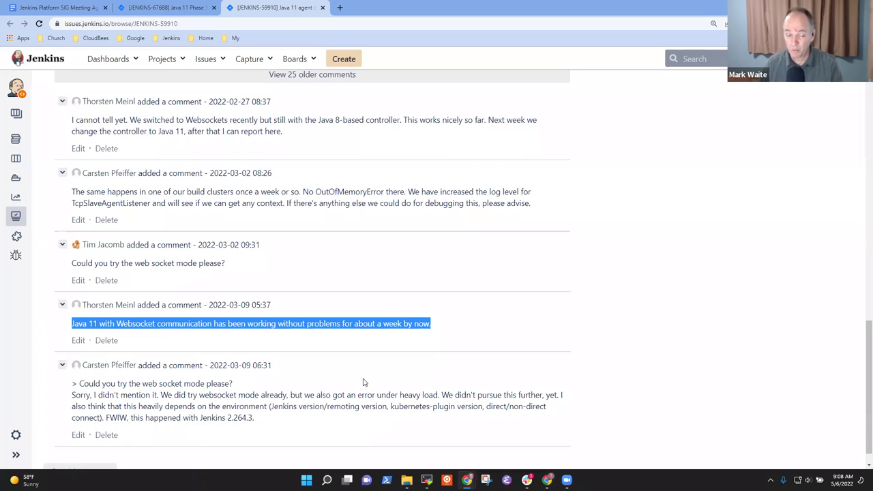
pyautogui.moveTo(73, 394)
pyautogui.mouseDown()
pyautogui.moveTo(453, 396)
pyautogui.moveTo(428, 396)
pyautogui.moveTo(439, 396)
pyautogui.mouseUp()
pyautogui.click(444, 373)
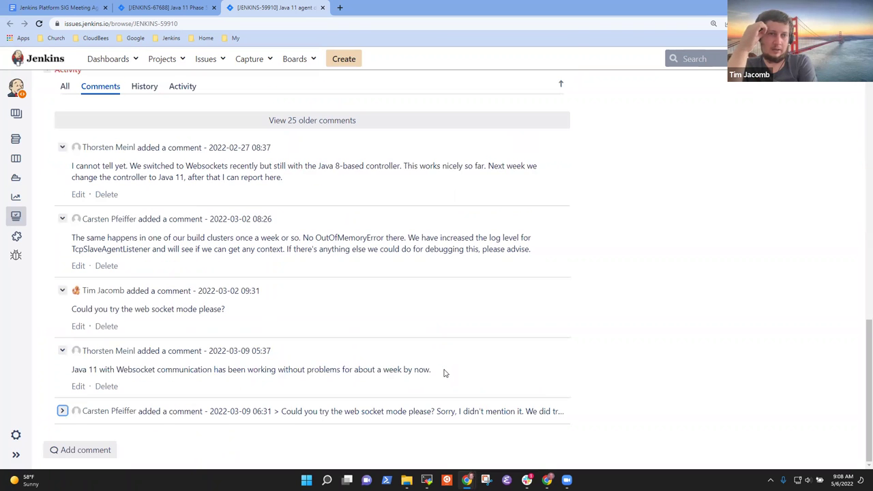
pyautogui.click(62, 411)
pyautogui.scroll(-1, 62, 411)
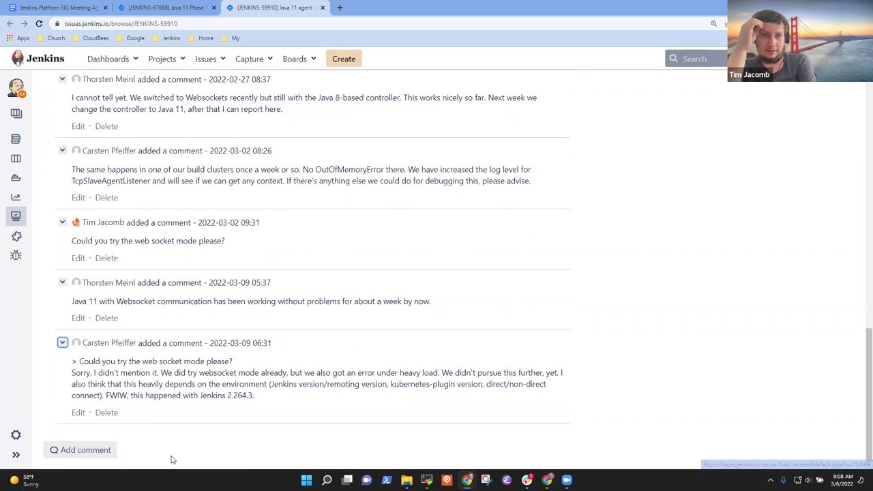
pyautogui.click(70, 450)
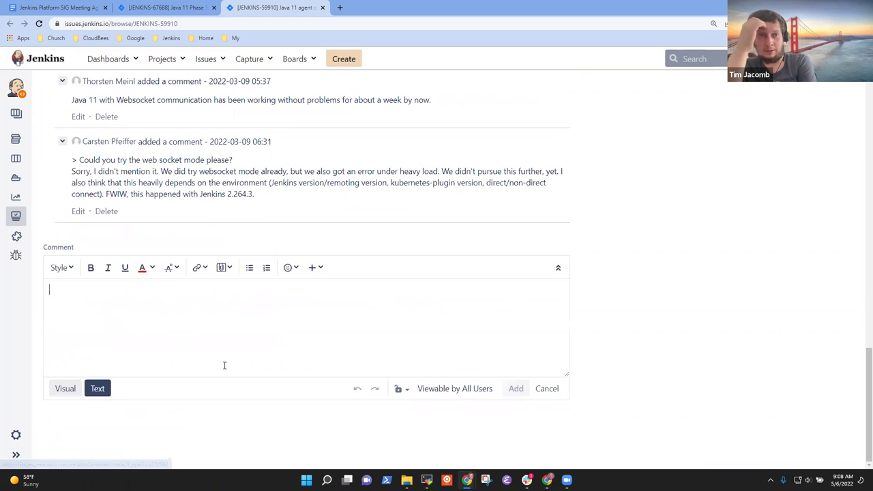
pyautogui.write('@Carst')
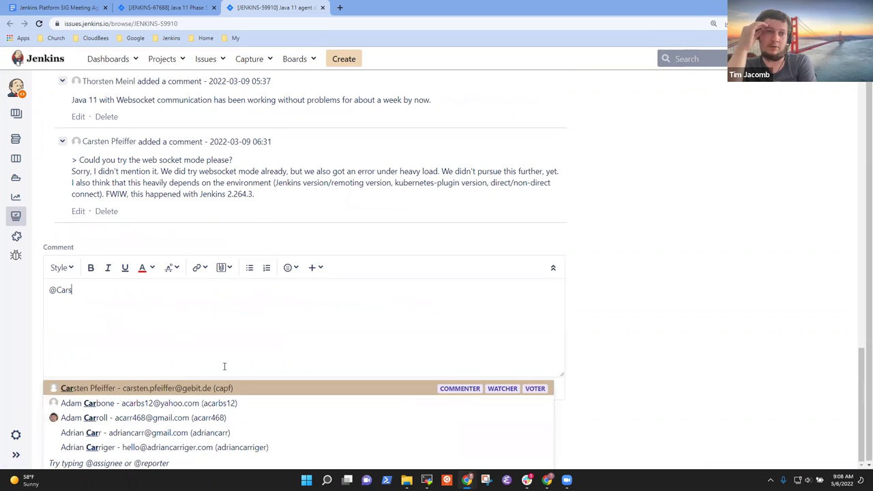
pyautogui.press('Return')
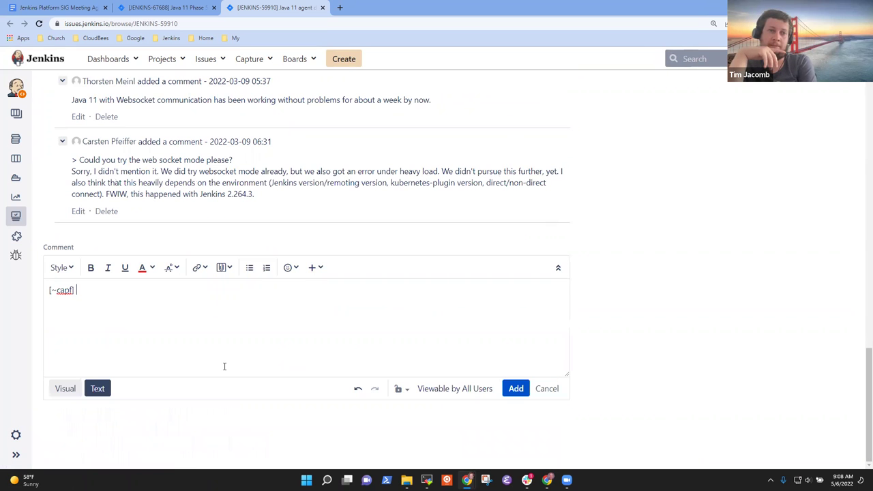
pyautogui.write('can you provide')
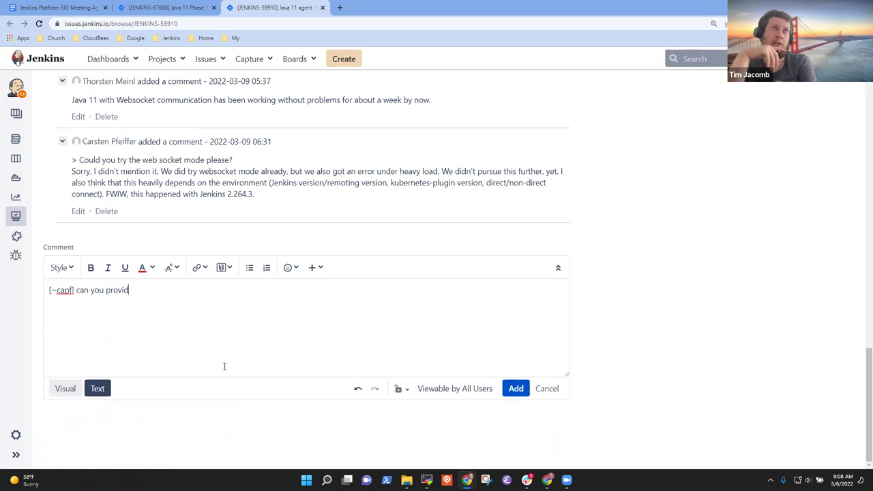
pyautogui.write(' more details on teh')
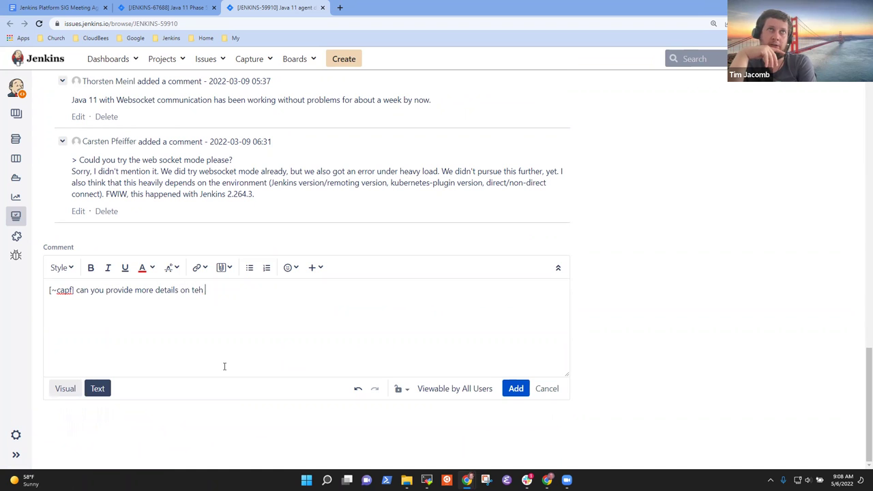
pyautogui.press('BackSpace')
pyautogui.press('BackSpace')
pyautogui.press('BackSpace')
pyautogui.write('the error ')
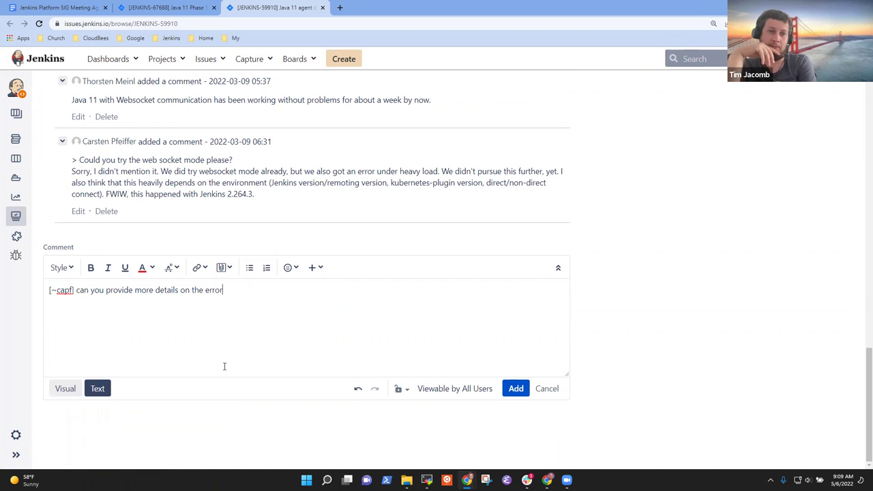
pyautogui.write('that you saw when r')
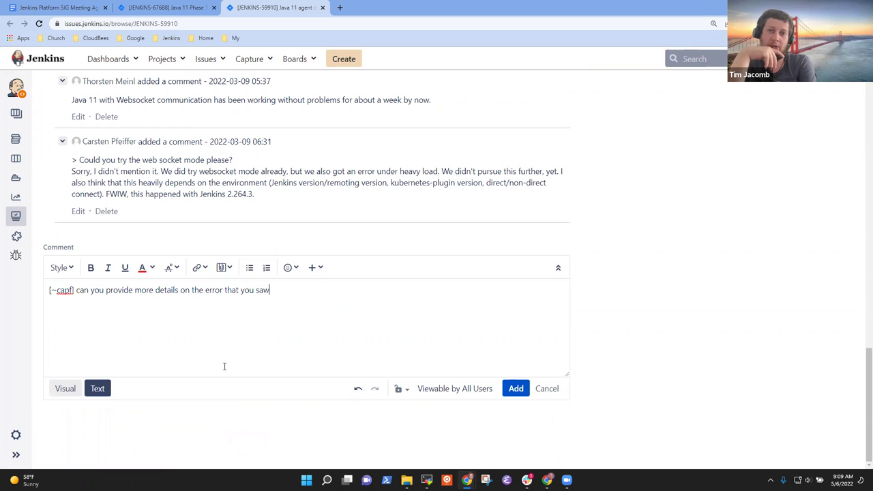
pyautogui.write('unning in webs')
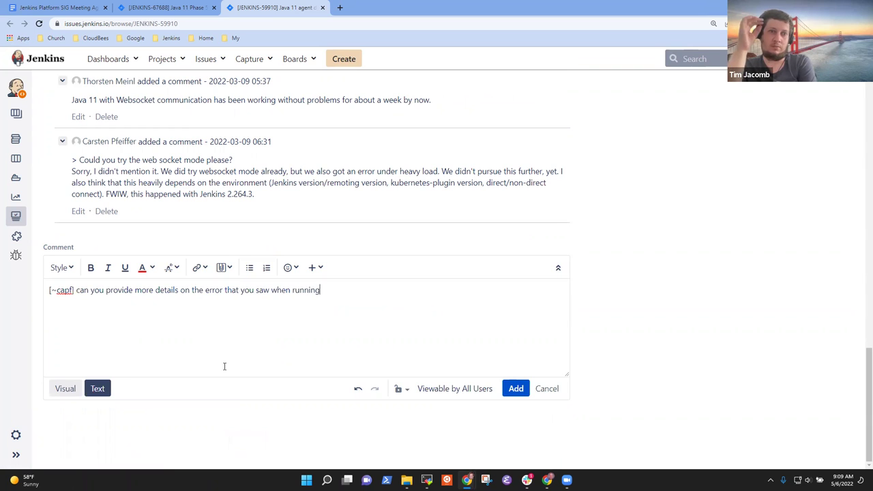
pyautogui.write('ocket mode')
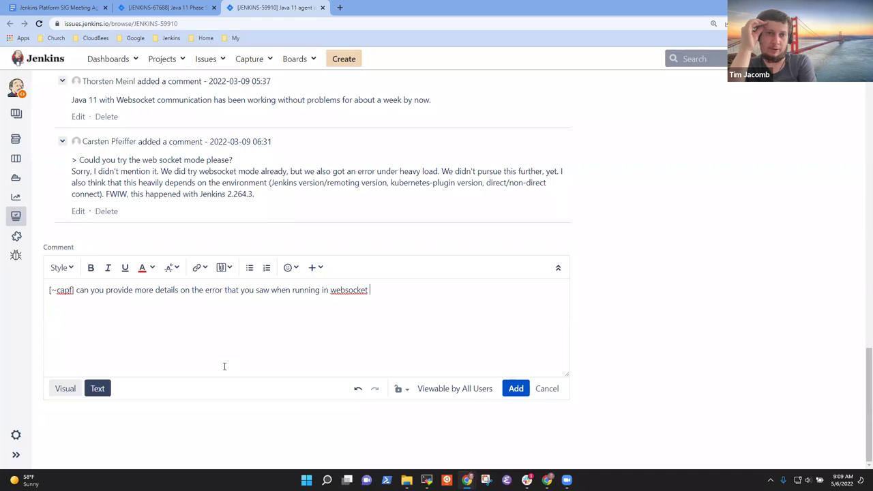
pyautogui.write('?')
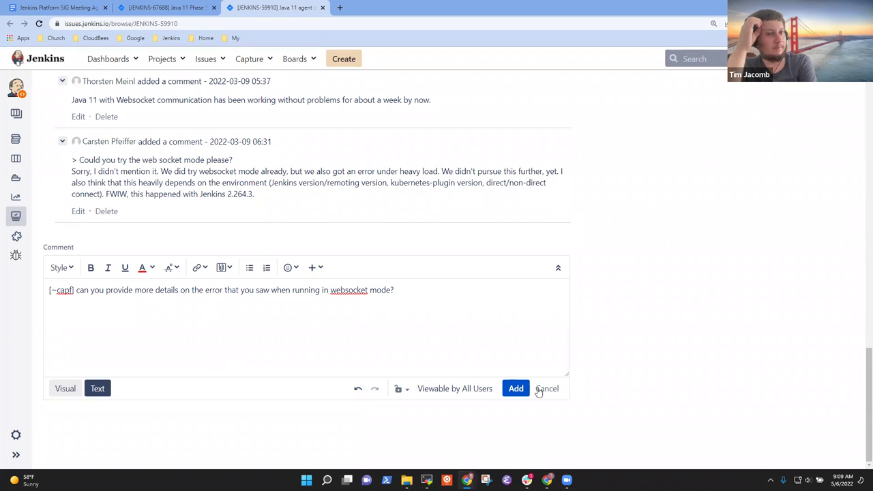
pyautogui.click(519, 392)
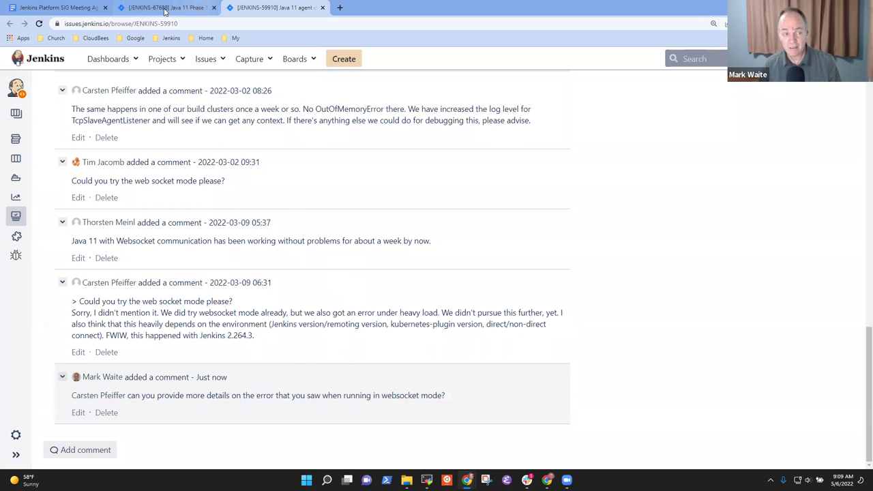
# Step: Return to the agenda and step through the Require Java 11 lines down to the update-the-JEP action item
pyautogui.click(68, 7)
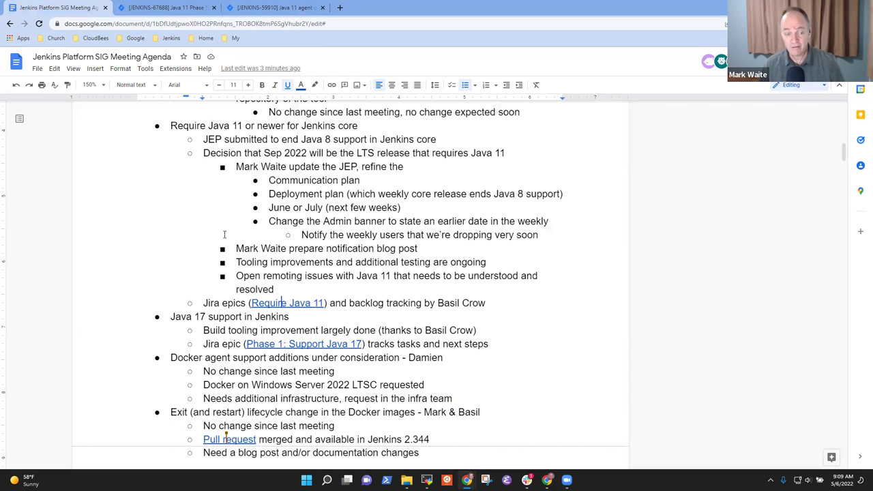
pyautogui.click(189, 126)
pyautogui.hotkey('shift', 'End')
pyautogui.press('Down')
pyautogui.press('Home')
pyautogui.hotkey('shift', 'End')
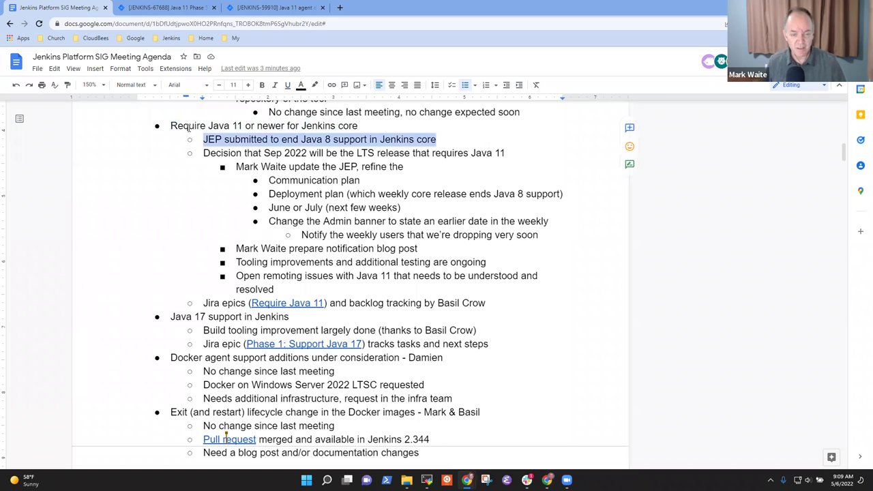
pyautogui.press('Down')
pyautogui.press('Down')
pyautogui.hotkey('shift', 'End')
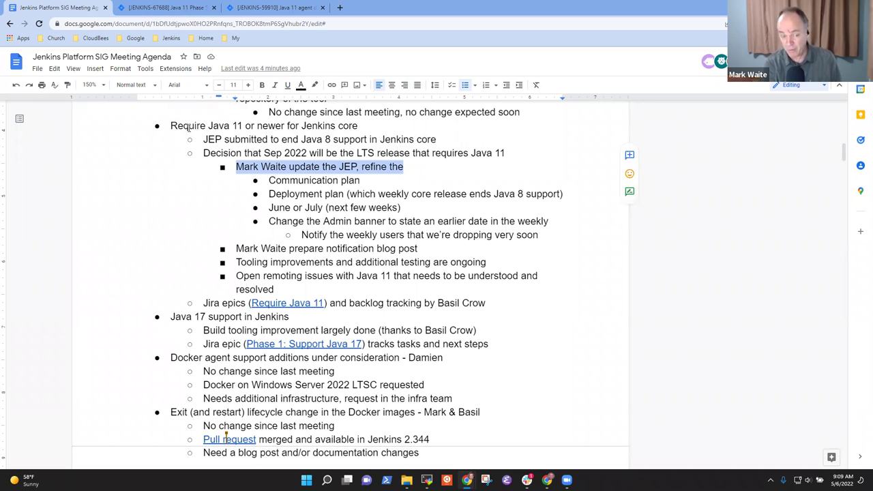
# Step: Re-highlight the update-the-JEP item, then check Java 17 support and select 'Require Java 11'
pyautogui.press('Left')
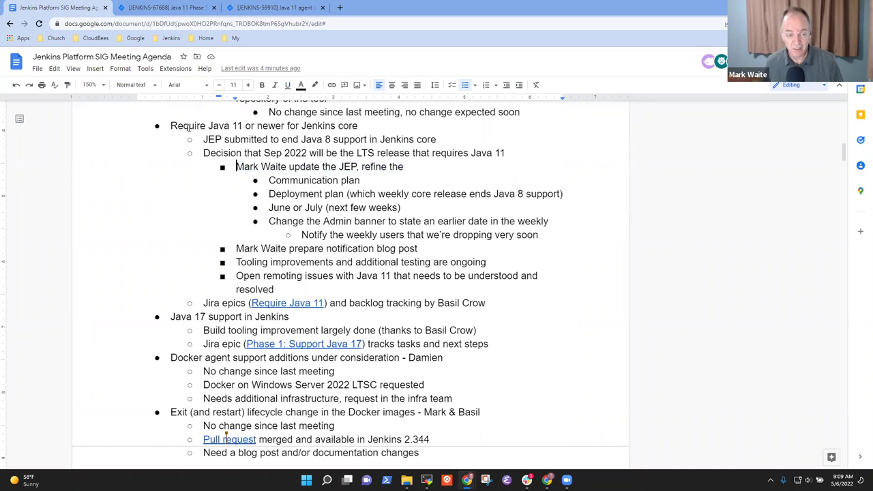
pyautogui.hotkey('shift', 'End')
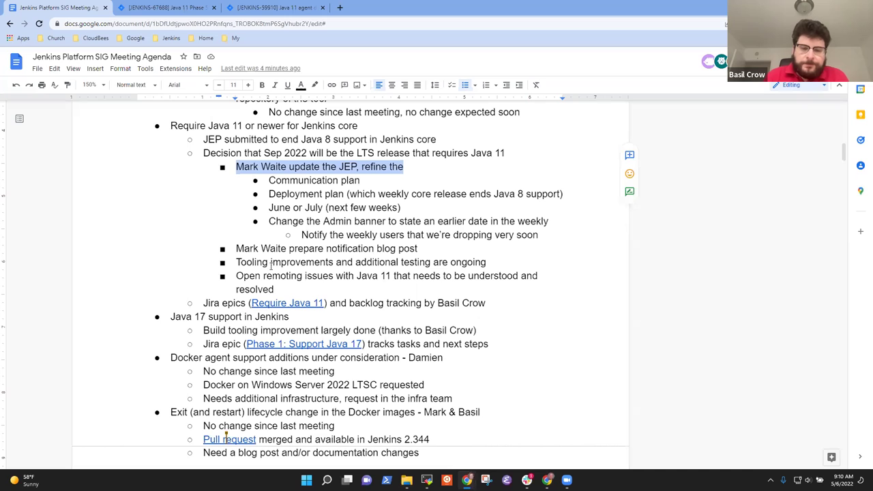
pyautogui.click(245, 316)
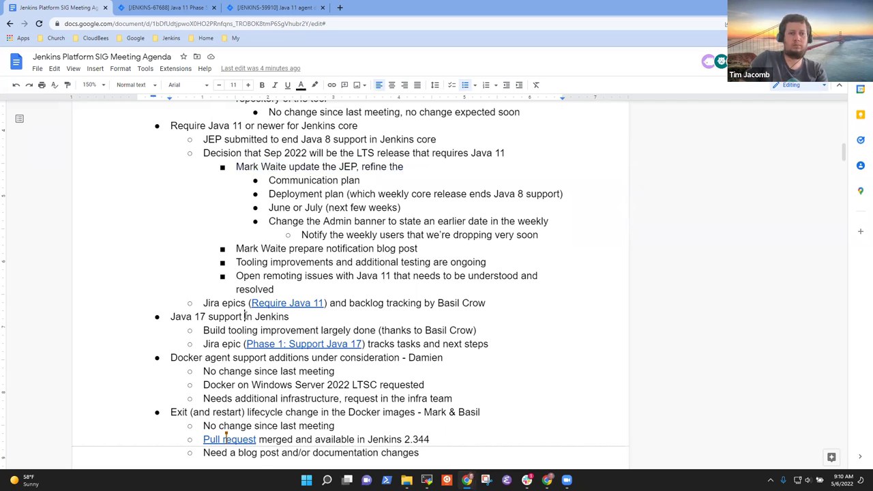
pyautogui.press('Up')
pyautogui.press('Up')
pyautogui.press('Up')
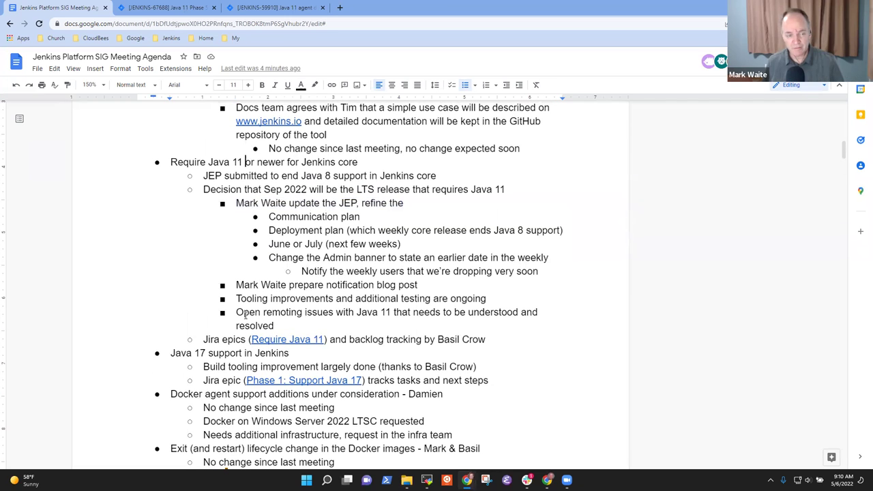
pyautogui.hotkey('ctrl', 'shift', 'Right')
pyautogui.hotkey('ctrl', 'shift', 'Right')
pyautogui.hotkey('ctrl', 'shift', 'Right')
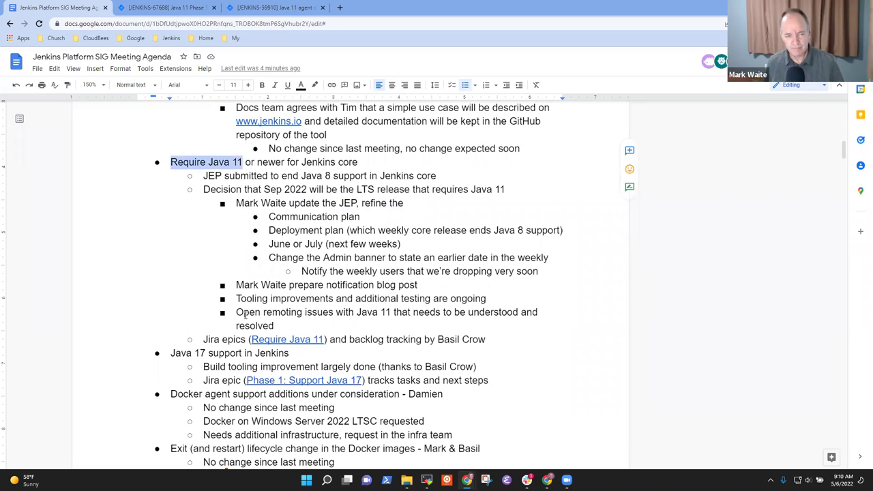
# Step: Under build tooling, add sub-bullets 'Plugin parent pom 4.40 supports Java 17' and 'Testing BOM with Java 17'
pyautogui.click(211, 353)
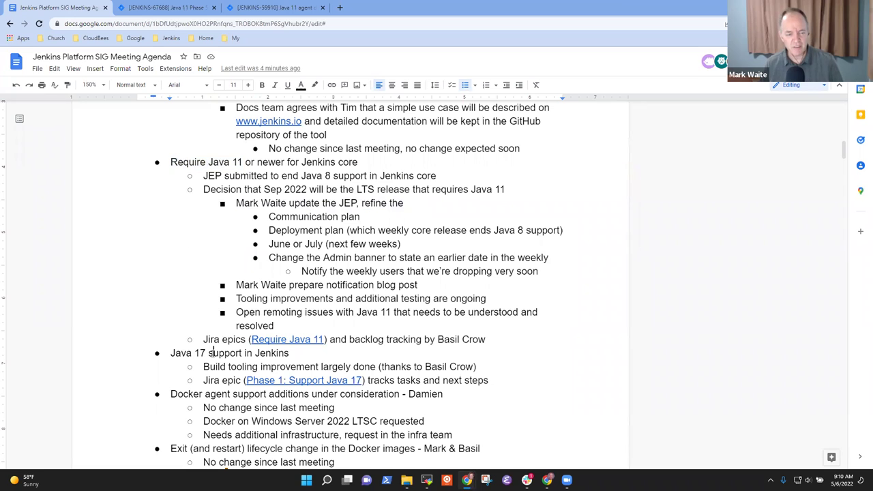
pyautogui.tripleClick(211, 353)
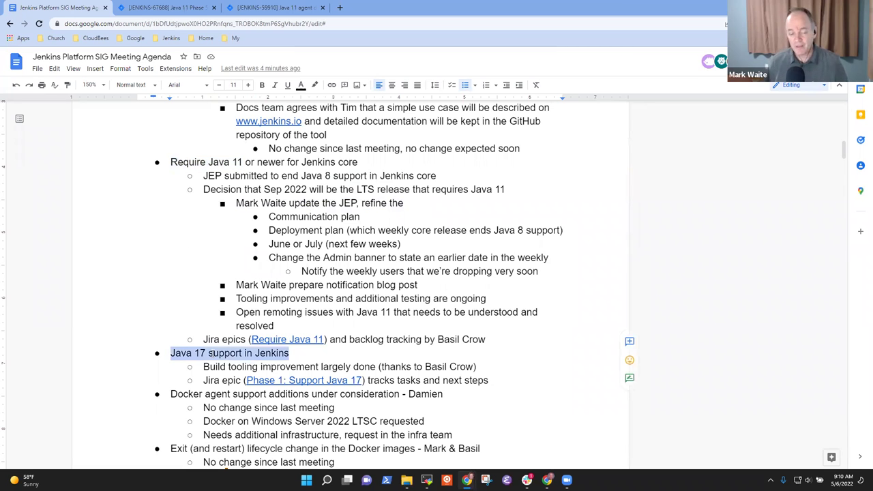
pyautogui.press('Down')
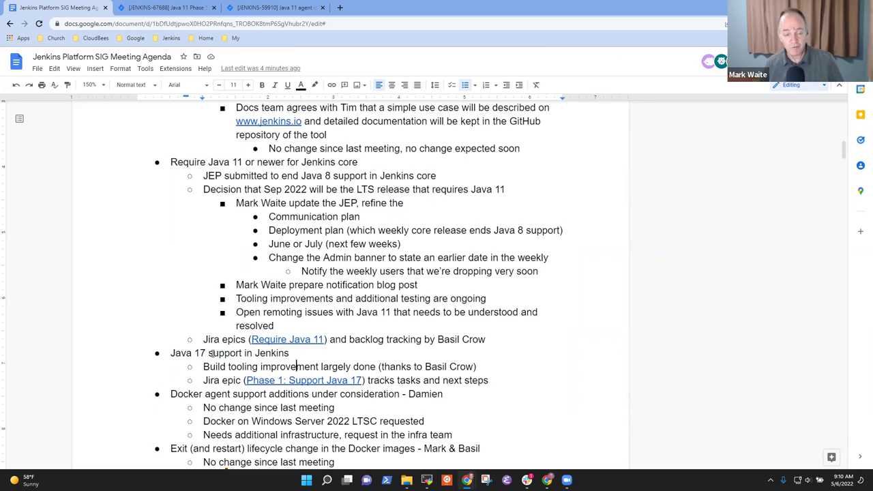
pyautogui.scroll(-3, 216, 355)
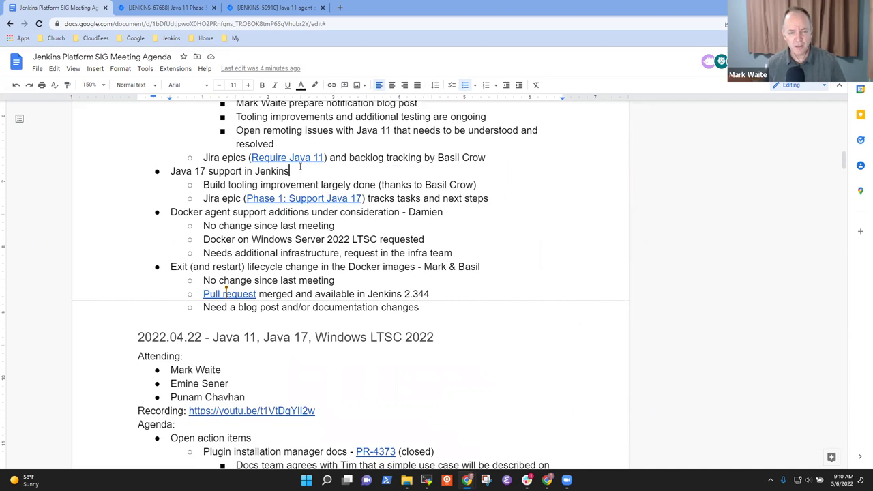
pyautogui.click(322, 201)
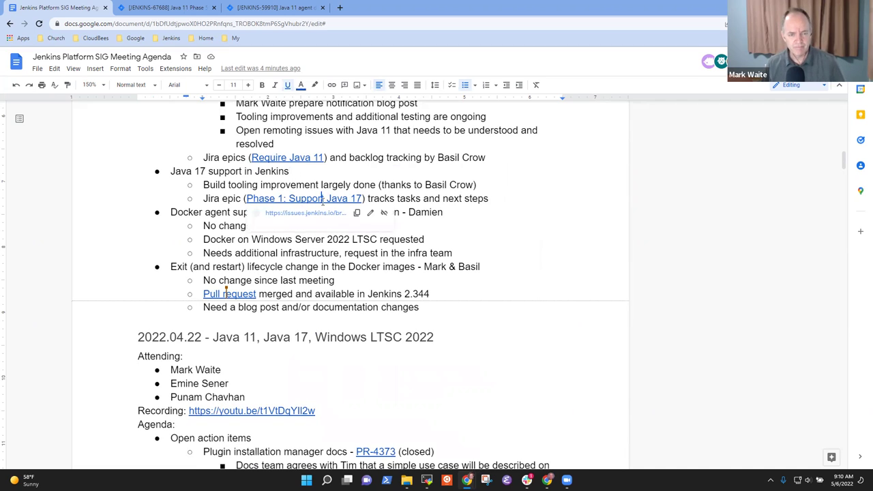
pyautogui.click(271, 184)
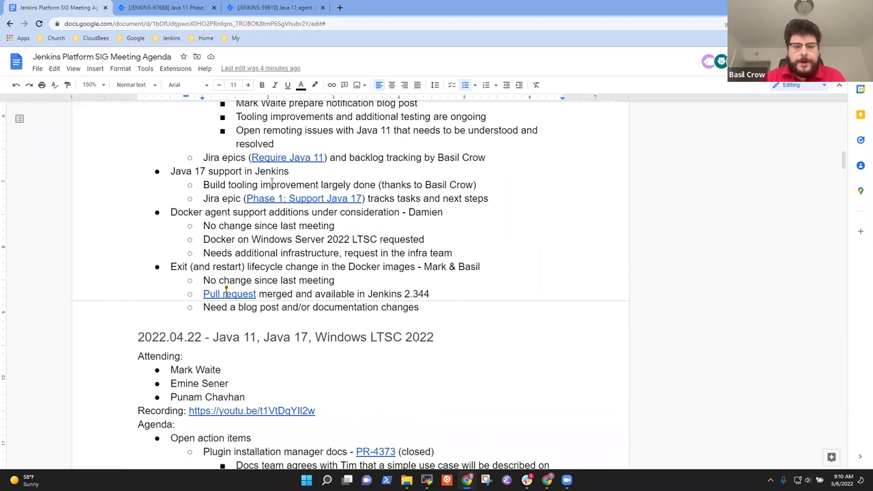
pyautogui.press('Return')
pyautogui.write('Plugin parent pom ')
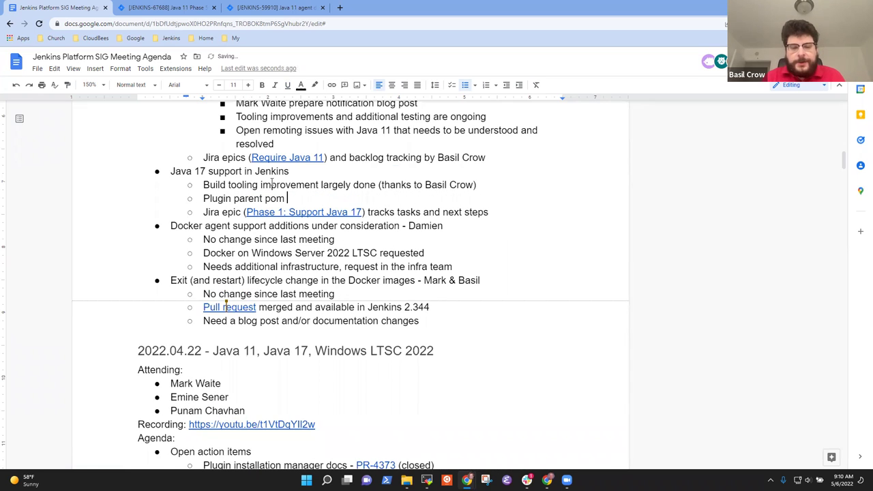
pyautogui.write('4.40')
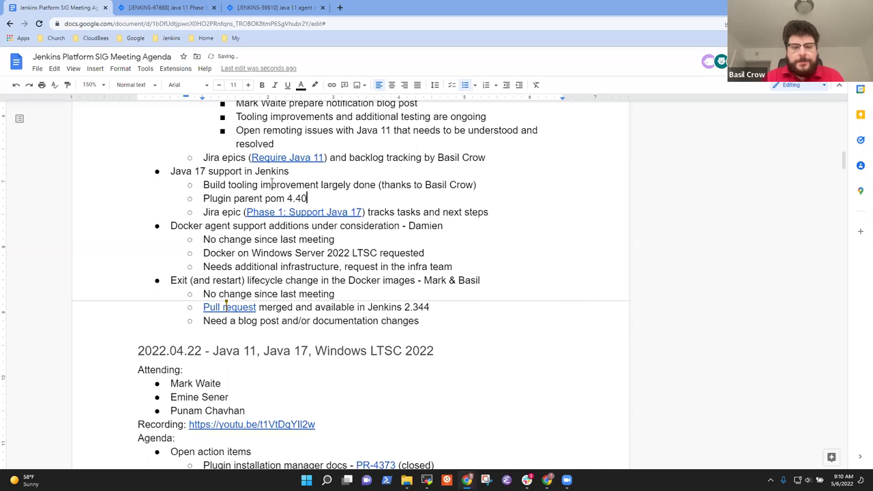
pyautogui.write(' supports ')
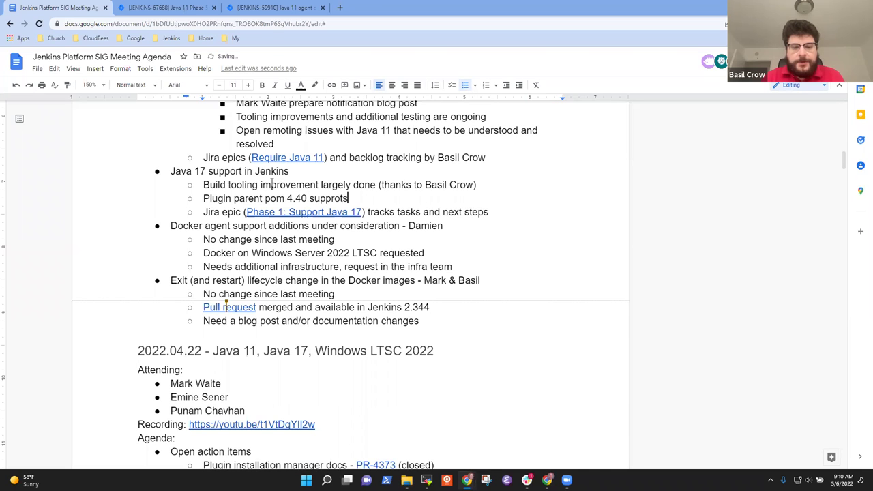
pyautogui.write('Java 17')
pyautogui.press('Return')
pyautogui.write('Testing ')
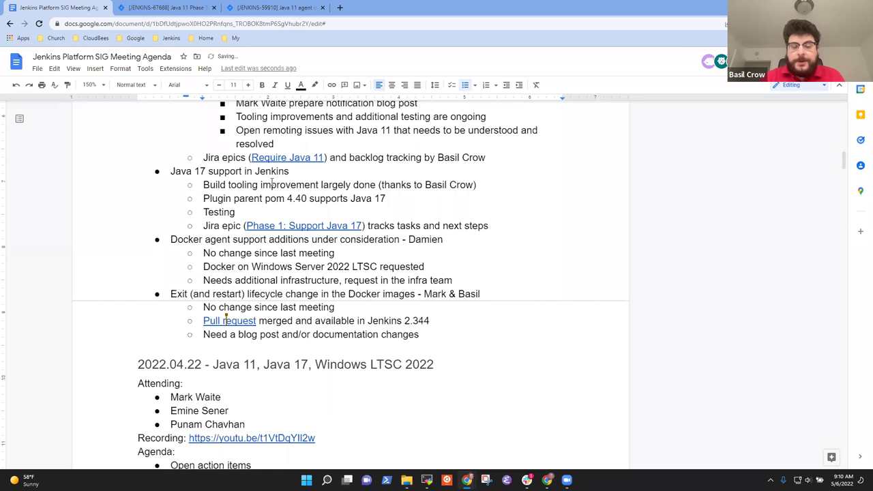
pyautogui.write('BOM with')
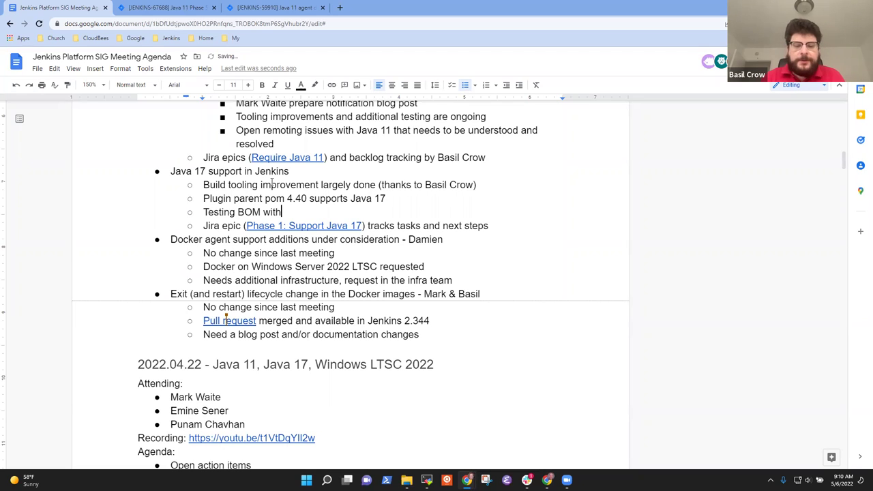
pyautogui.write(' Java 17')
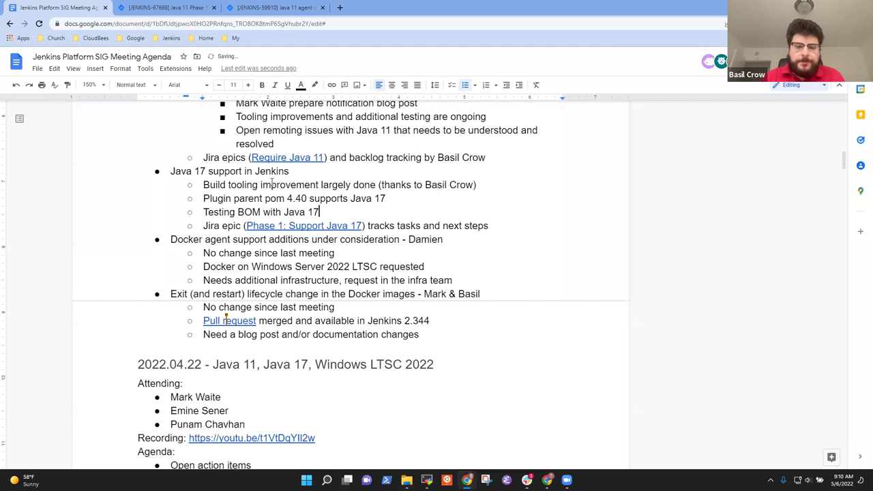
# Step: Add the sub-bullet 'Testing many plugins on ci.jenkins.io with JDK 17'
pyautogui.press('Return')
pyautogui.write('Testing plugins on ci.je')
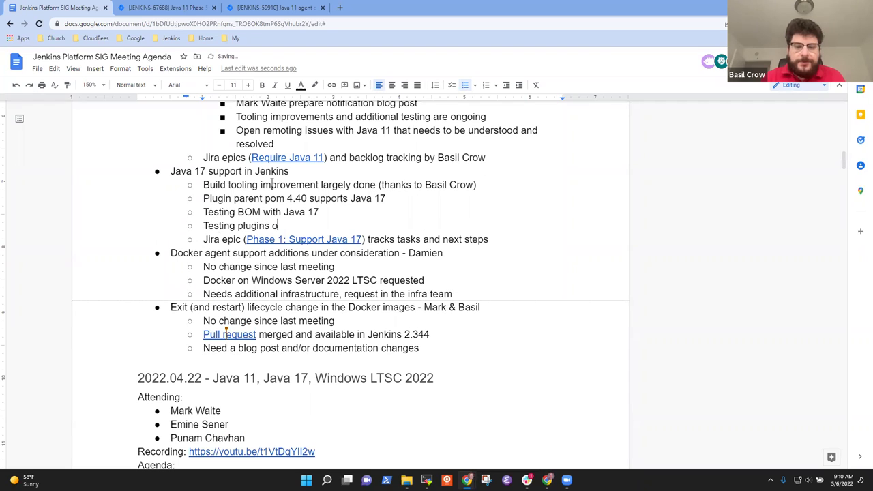
pyautogui.write('nkins')
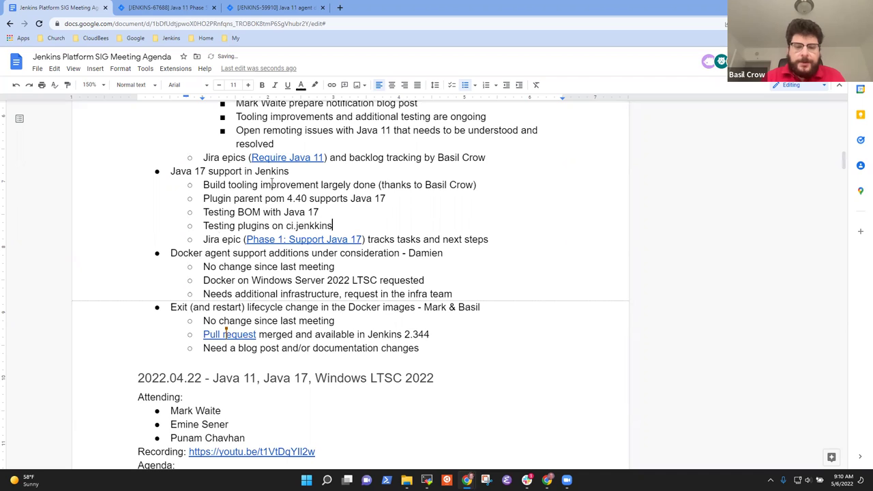
pyautogui.hotkey('ctrl', 'Left')
pyautogui.hotkey('ctrl', 'Left')
pyautogui.hotkey('ctrl', 'Left')
pyautogui.write('many')
pyautogui.press('End')
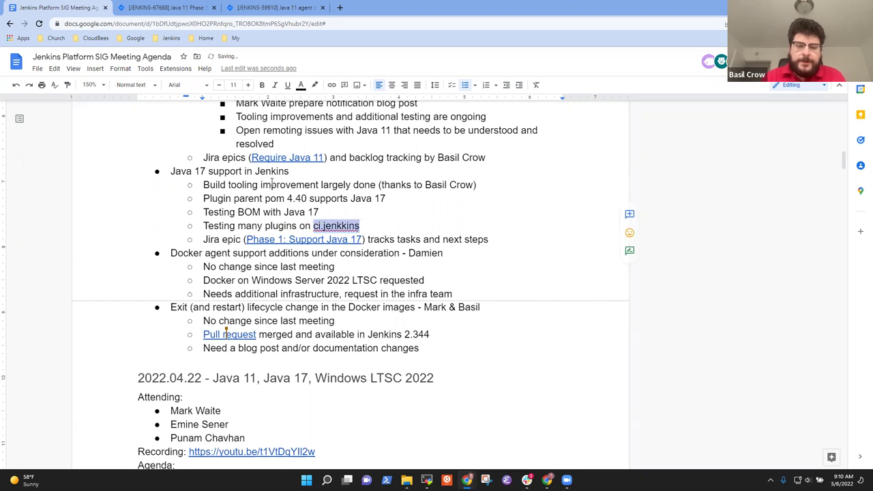
pyautogui.press('BackSpace')
pyautogui.write('.jenkins.i')
pyautogui.press('BackSpace')
pyautogui.press('BackSpace')
pyautogui.press('BackSpace')
pyautogui.write('ins.io')
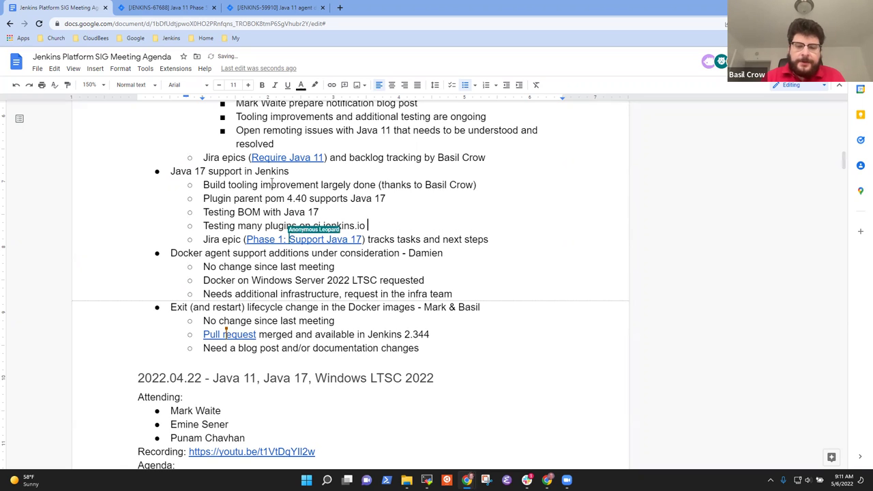
pyautogui.write(' on')
pyautogui.press('BackSpace')
pyautogui.press('BackSpace')
pyautogui.press('BackSpace')
pyautogui.write('with JDK 1')
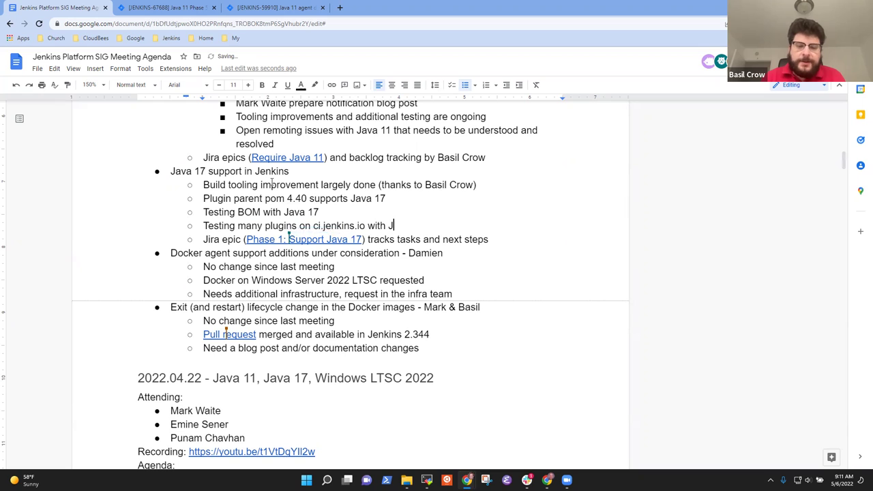
pyautogui.write('7')
# Step: Write a note that a community member found a Jelly bug with Java 17, then select and remove it
pyautogui.press('Return')
pyautogui.write('Alex Brandes found a HJ')
pyautogui.press('BackSpace')
pyautogui.press('BackSpace')
pyautogui.write('Jelly')
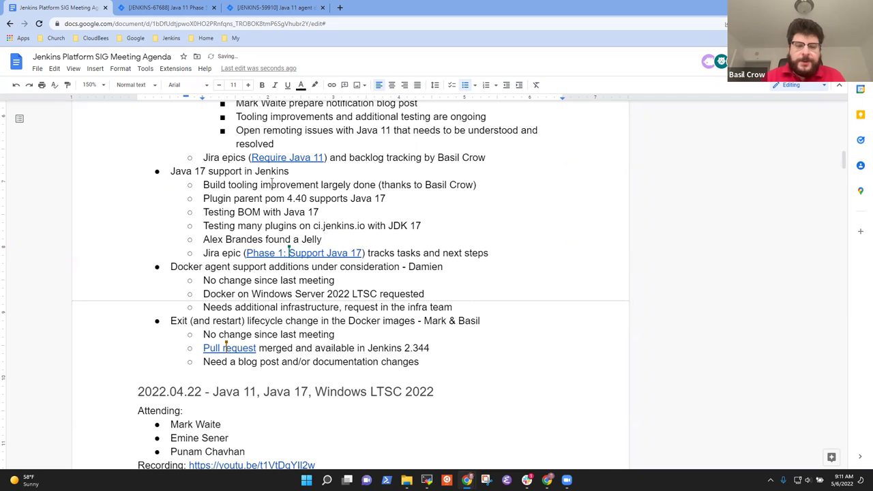
pyautogui.write('bug with Java 1')
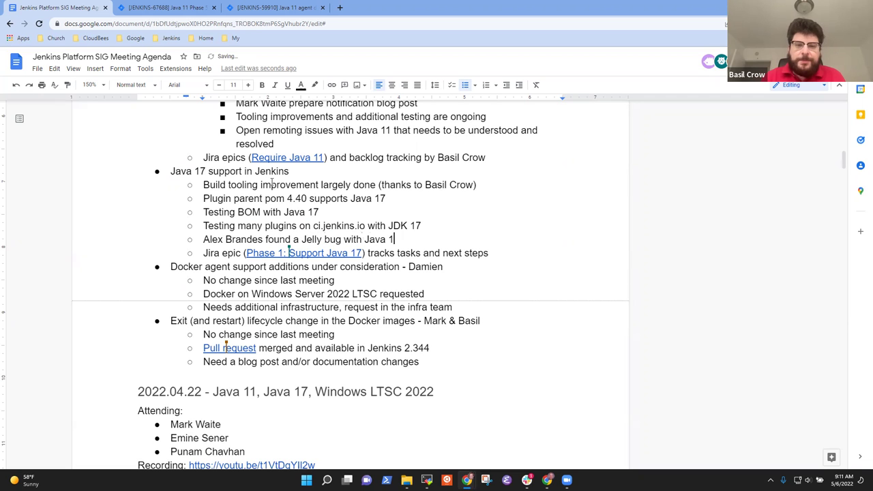
pyautogui.write('7 (type ')
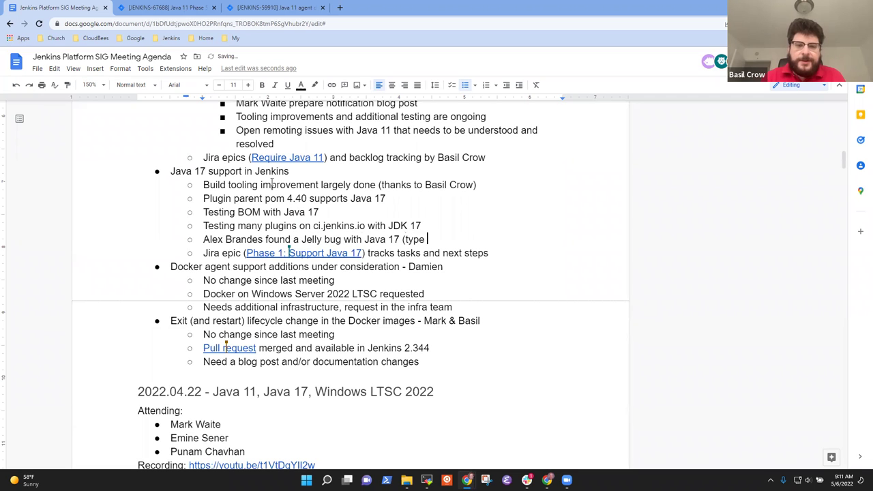
pyautogui.write('resolution i')
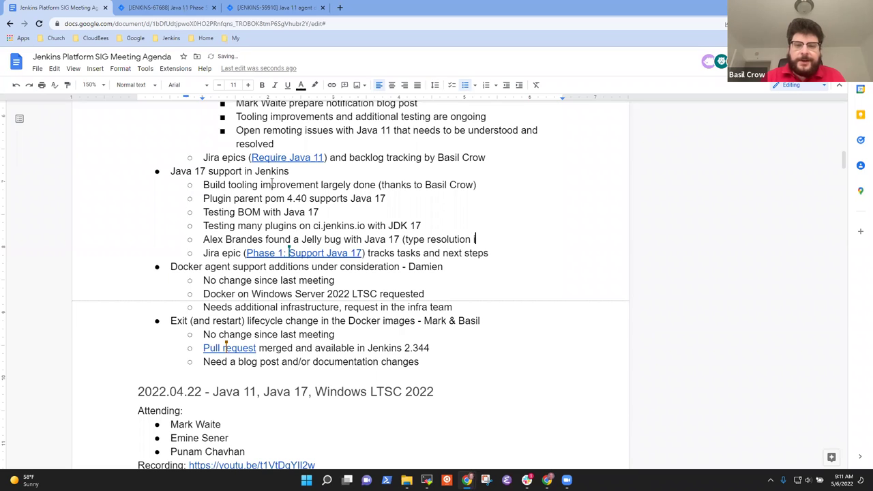
pyautogui.write('ssue in Jel')
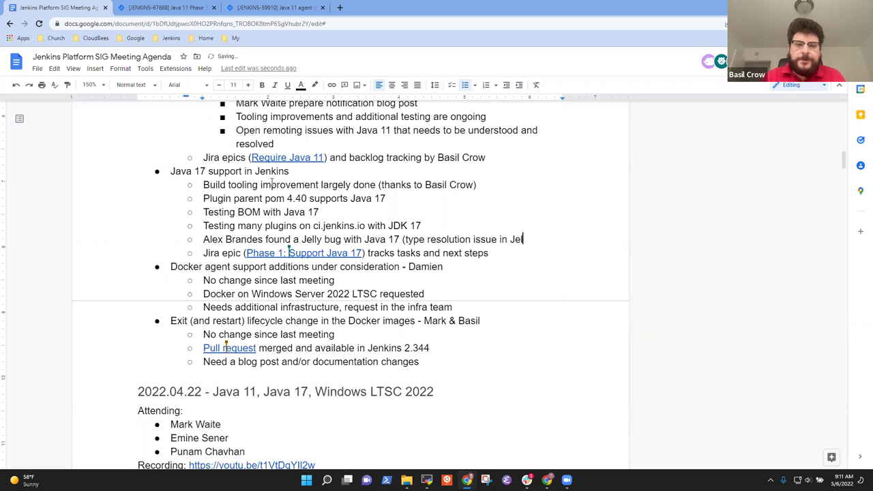
pyautogui.write('ly)')
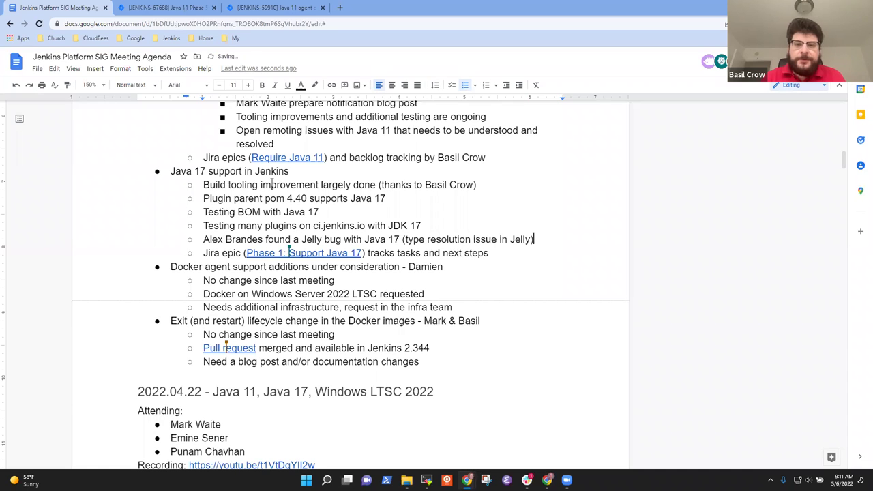
pyautogui.hotkey('shift', 'End')
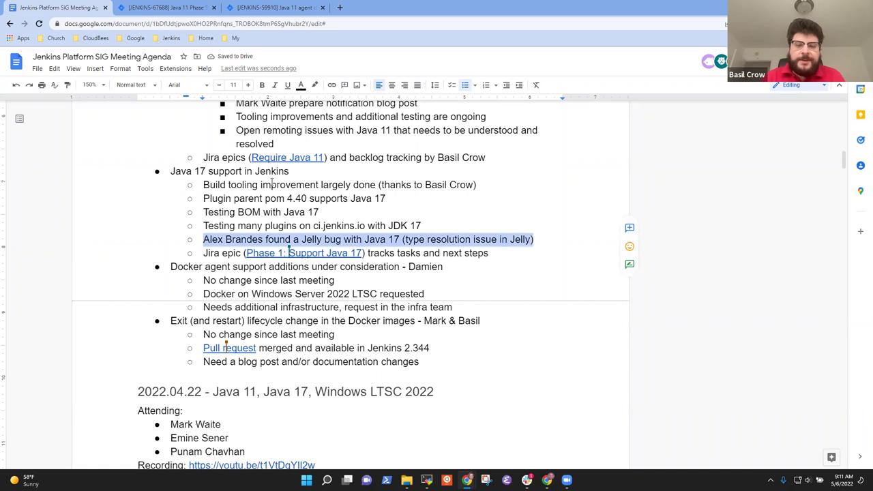
pyautogui.press('Right')
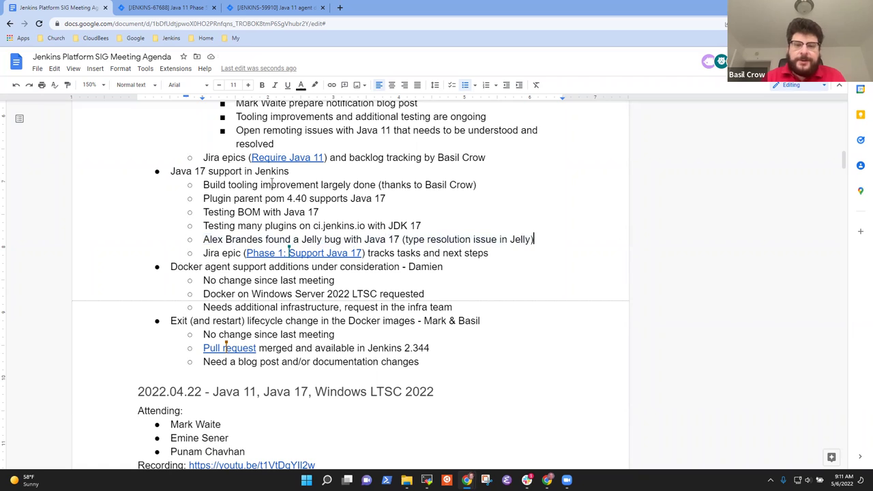
pyautogui.hotkey('shift', 'Home')
pyautogui.hotkey('ctrl', 'c')
pyautogui.press('BackSpace')
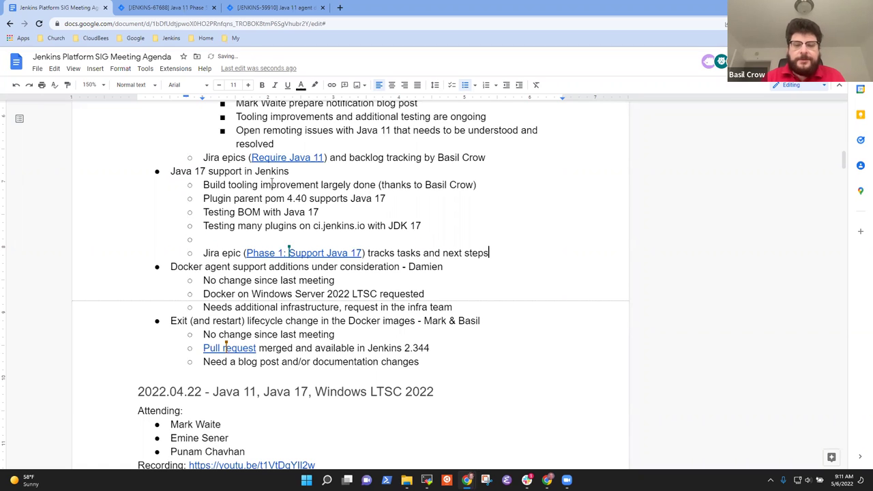
# Step: Paste the Jelly bug note as a sub-bullet under the Jira epic, removing the empty bullet and the word 'with'
pyautogui.press('Return')
pyautogui.press('Tab')
pyautogui.hotkey('ctrl', 'v')
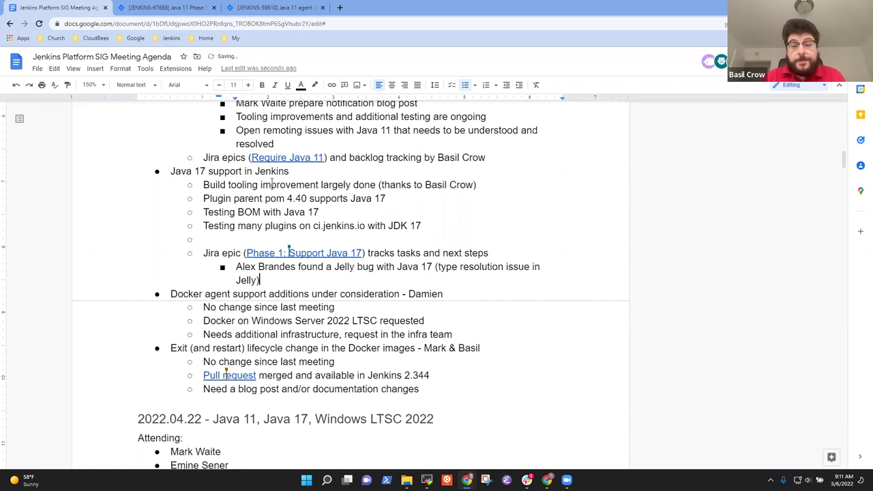
pyautogui.press('Up')
pyautogui.press('Up')
pyautogui.press('Delete')
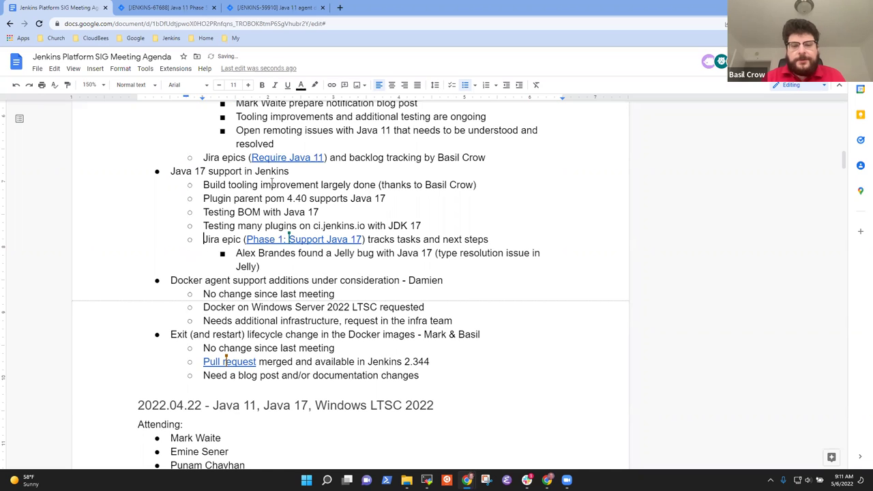
pyautogui.press('Down')
pyautogui.hotkey('ctrl', 'Right')
pyautogui.hotkey('ctrl', 'Right')
pyautogui.hotkey('ctrl', 'shift', 'Right')
pyautogui.press('Delete')
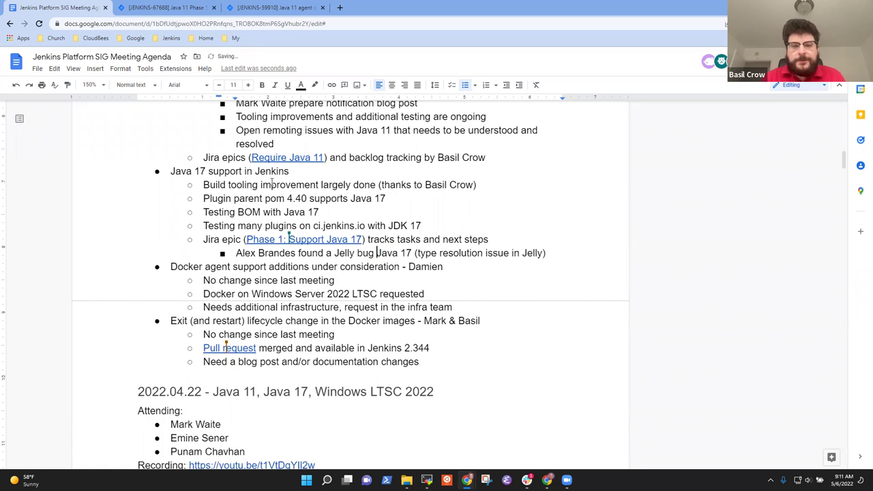
# Step: Nest 'Have a test that shows it if someone is interesting' and 'Only affects Jelly views, not Groovy views' beneath it
pyautogui.press('Return')
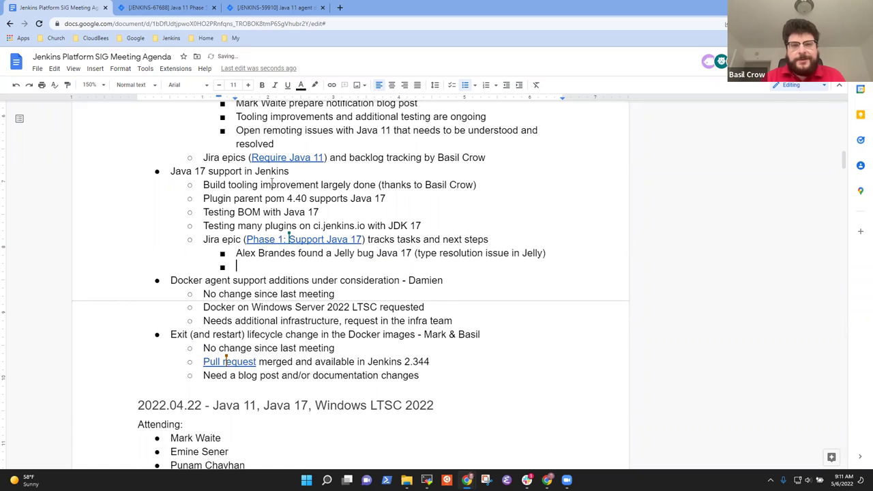
pyautogui.write('Have a progra')
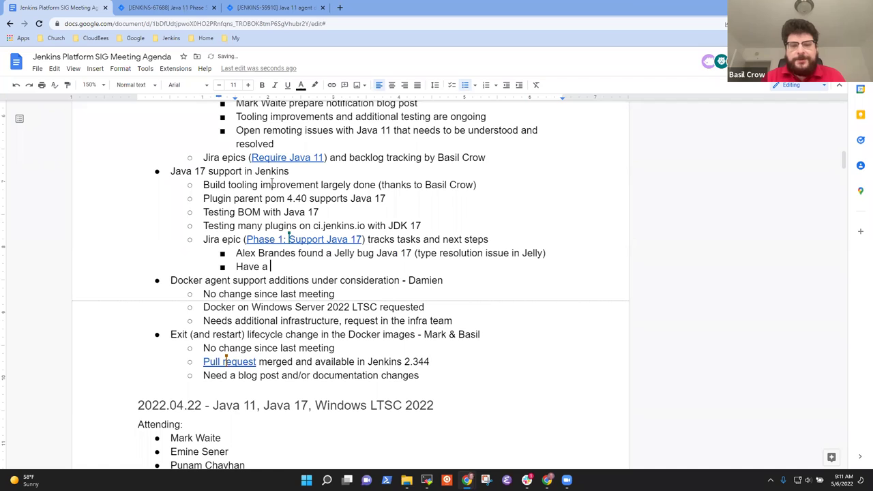
pyautogui.hotkey('ctrl', 'BackSpace')
pyautogui.hotkey('ctrl', 'BackSpace')
pyautogui.write('a test that shows')
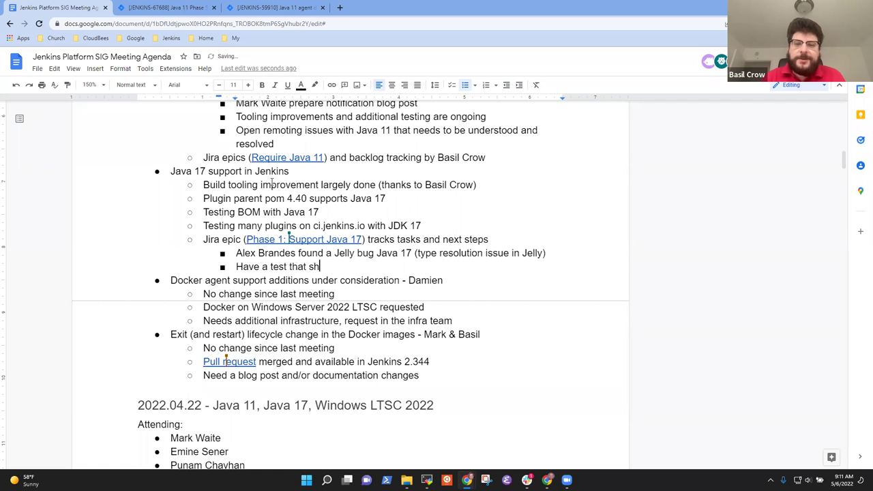
pyautogui.write(' it ')
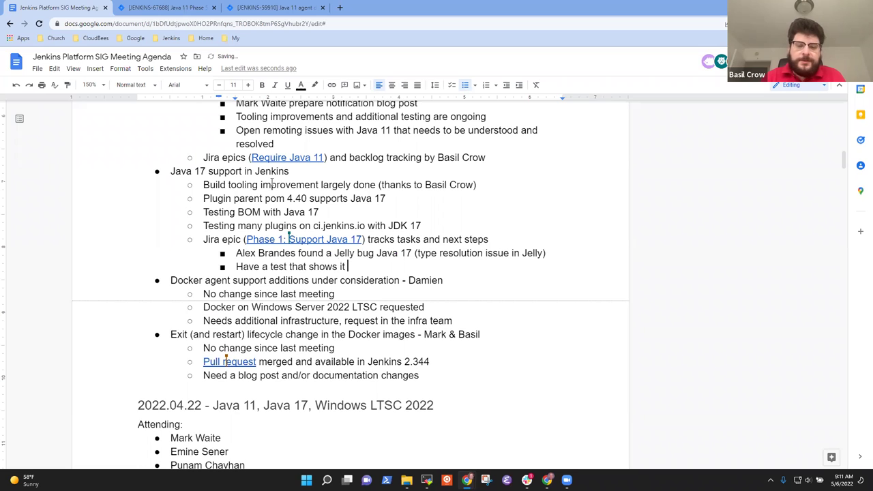
pyautogui.write('if someone ')
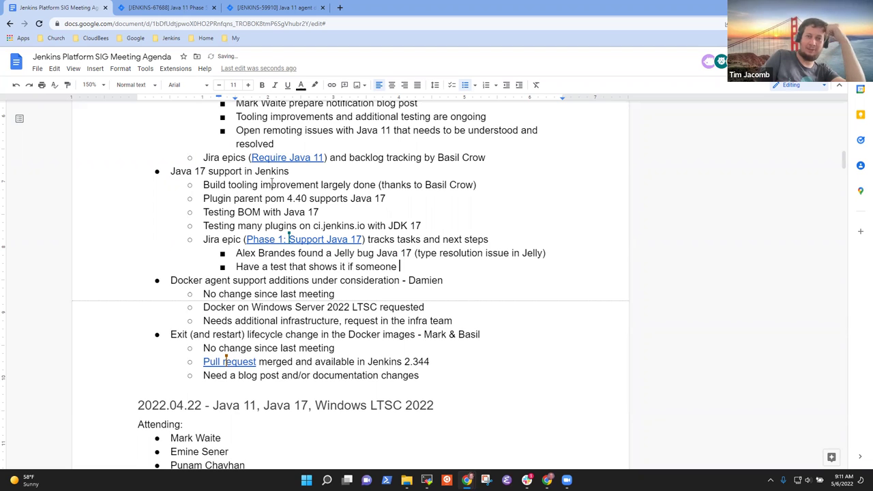
pyautogui.write('is interesting')
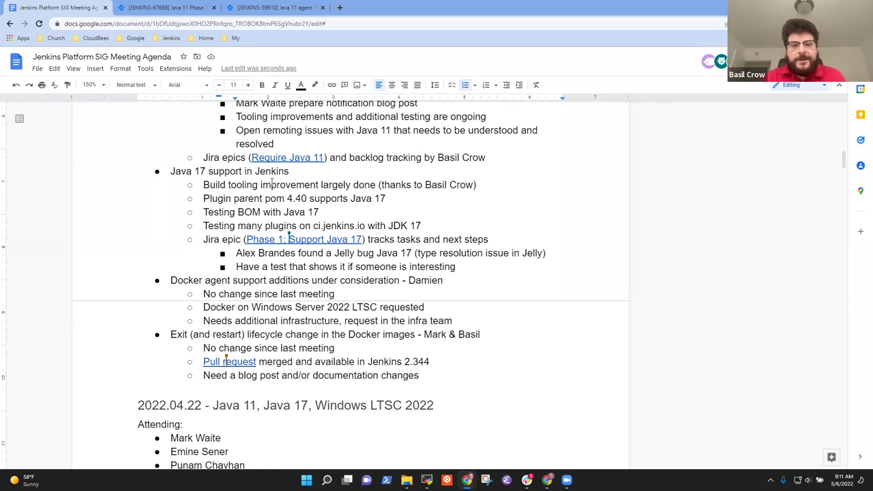
pyautogui.press('Tab')
pyautogui.press('Return')
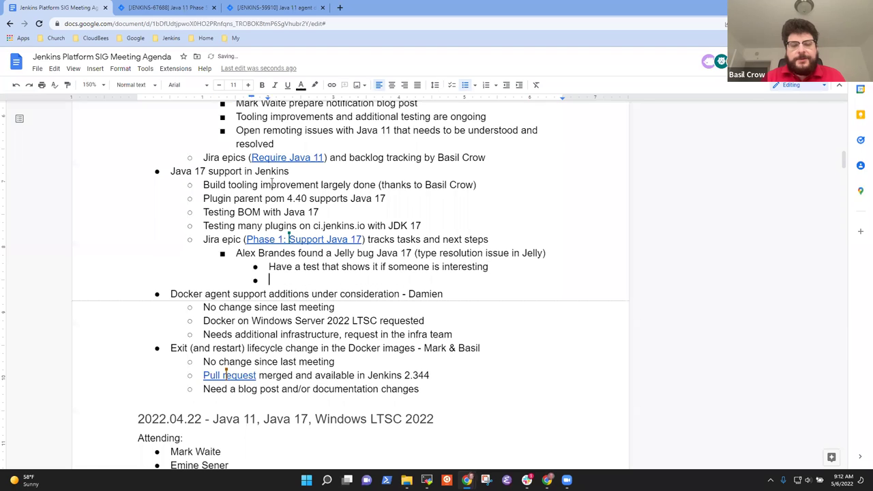
pyautogui.write('Only affects Jelly vi')
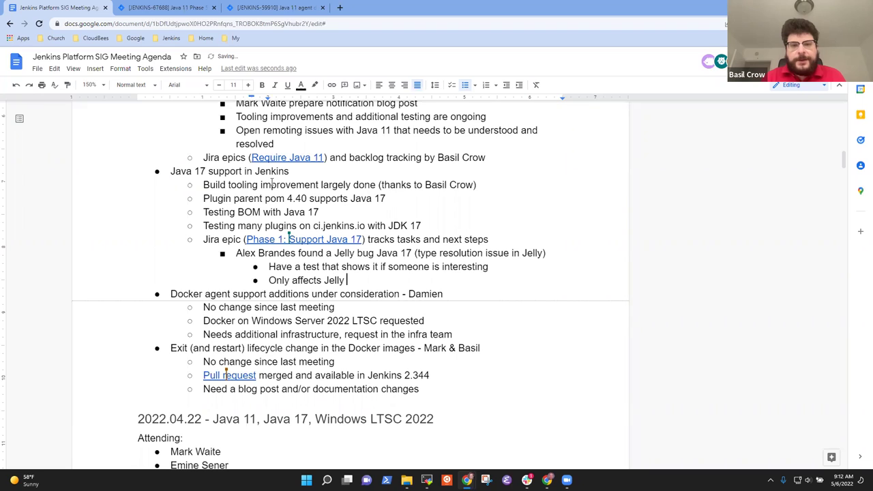
pyautogui.write('ews, not Groovy')
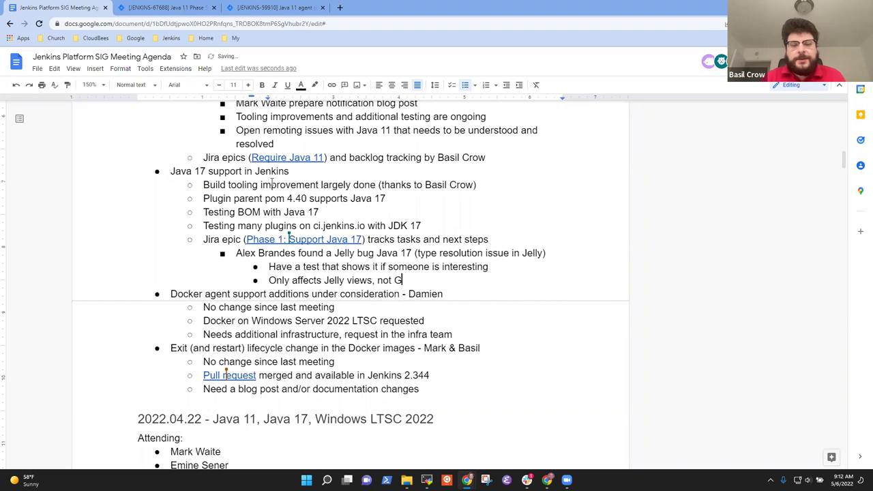
pyautogui.write(' views')
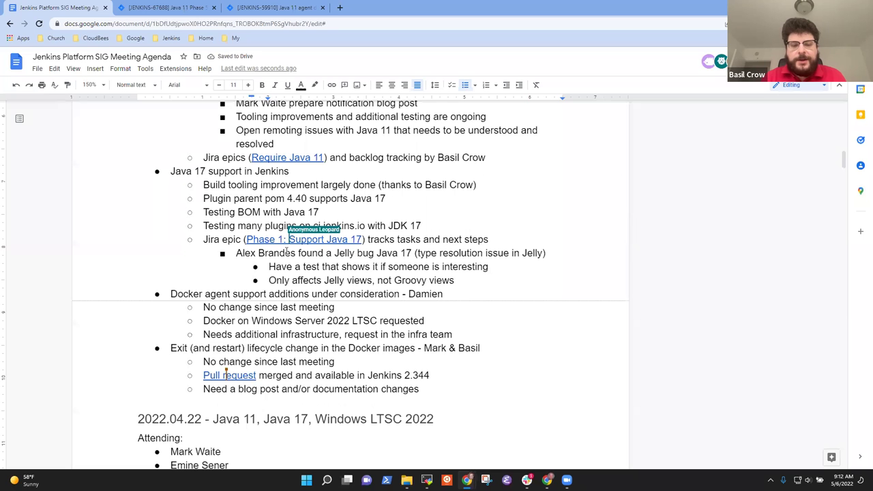
# Step: Open the Java 17 epic JENKINS-67908 from its link and scroll to its issues list
pyautogui.click(316, 244)
pyautogui.keyDown('ctrl'); pyautogui.click(288, 238); pyautogui.keyUp('ctrl')
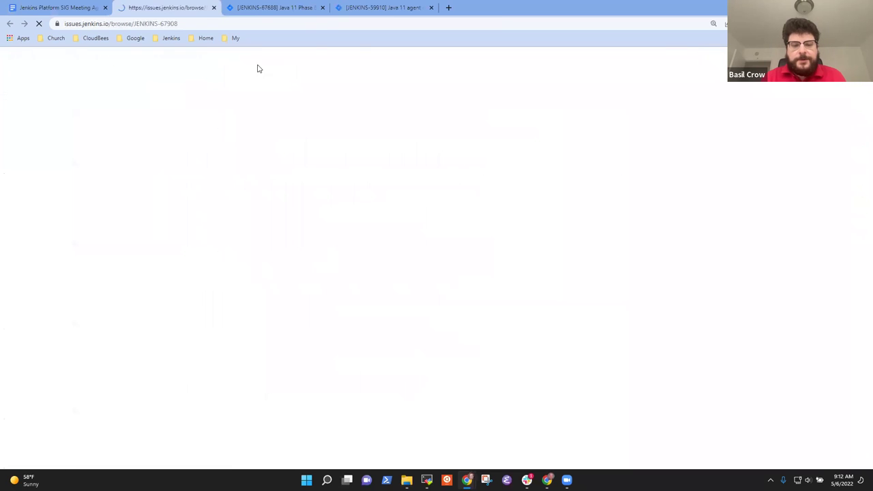
pyautogui.scroll(-5, 274, 232)
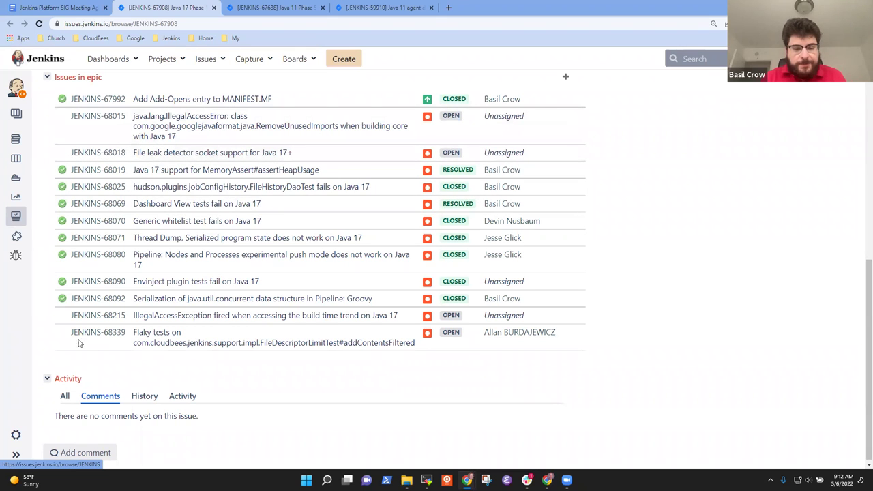
# Step: Open JENKINS-68215 in a new tab and scroll through its comments to the Add comment area
pyautogui.rightClick(94, 318)
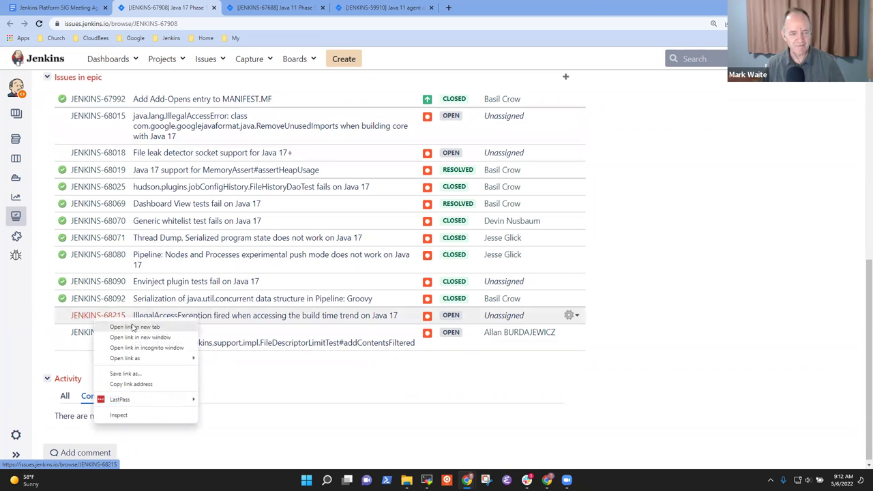
pyautogui.click(119, 326)
pyautogui.click(303, 5)
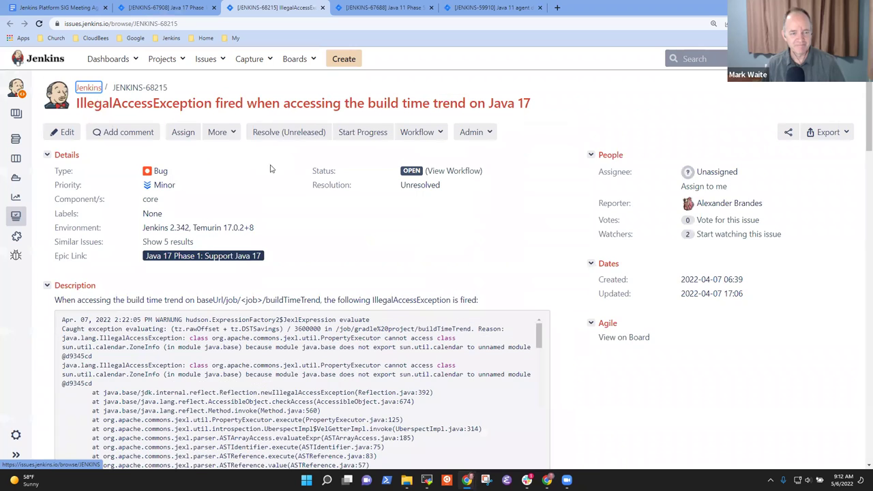
pyautogui.scroll(-2, 279, 169)
pyautogui.scroll(-1, 293, 166)
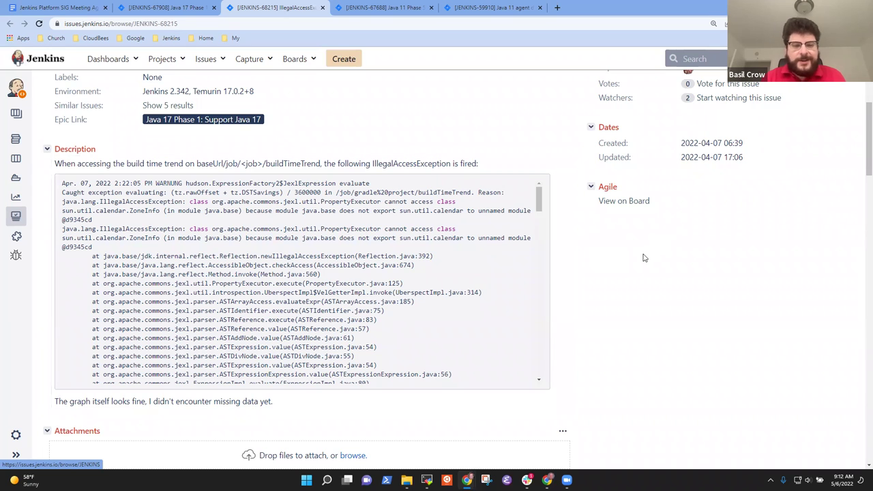
pyautogui.scroll(-3, 630, 267)
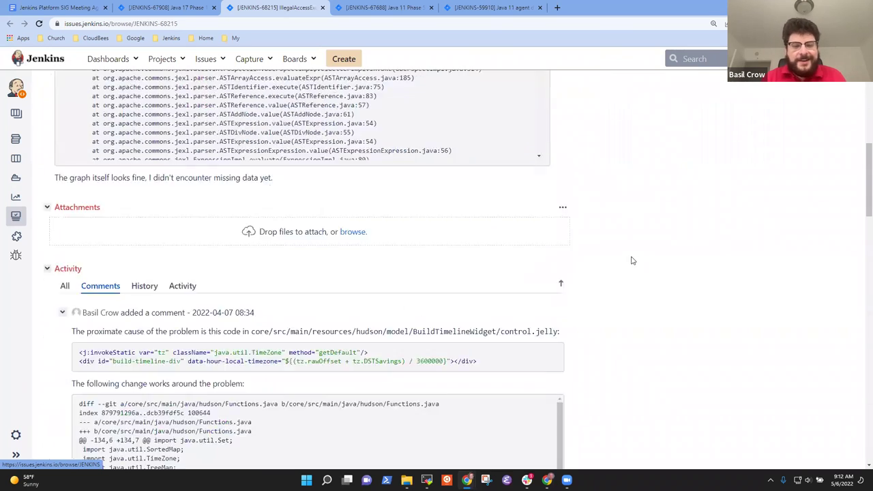
pyautogui.scroll(-3, 634, 259)
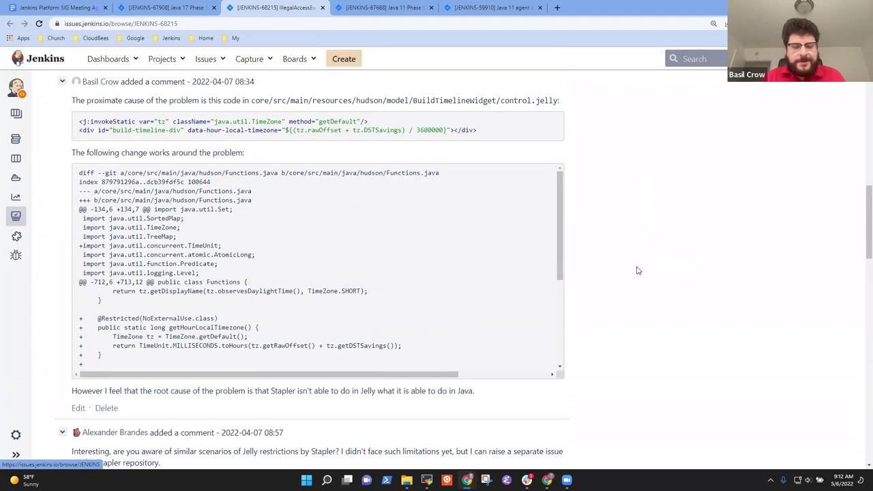
pyautogui.scroll(-4, 637, 270)
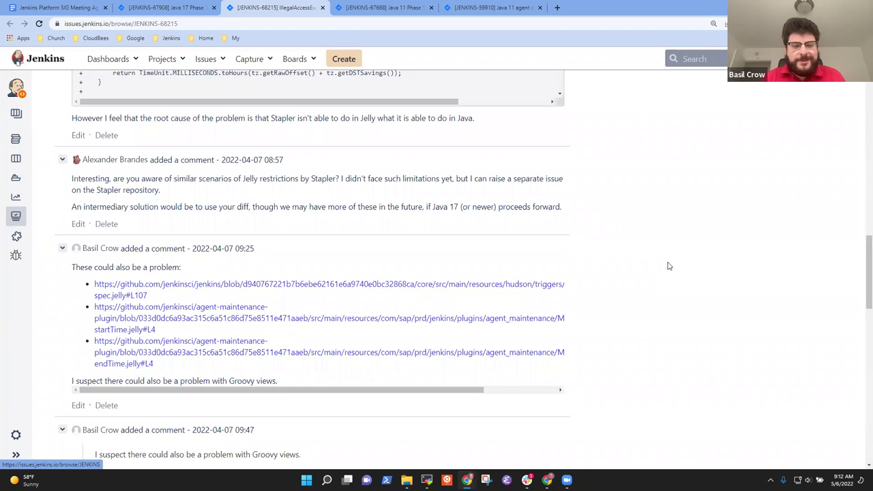
pyautogui.scroll(-4, 675, 268)
pyautogui.scroll(-2, 675, 269)
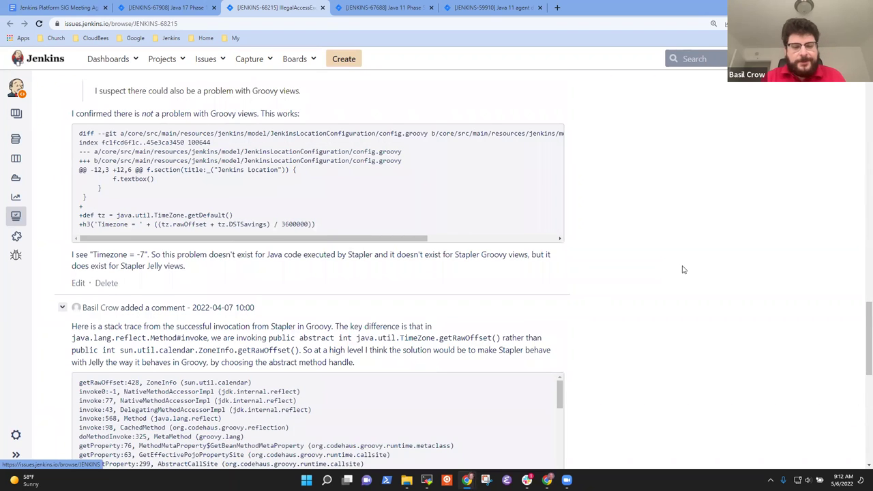
pyautogui.scroll(-5, 672, 274)
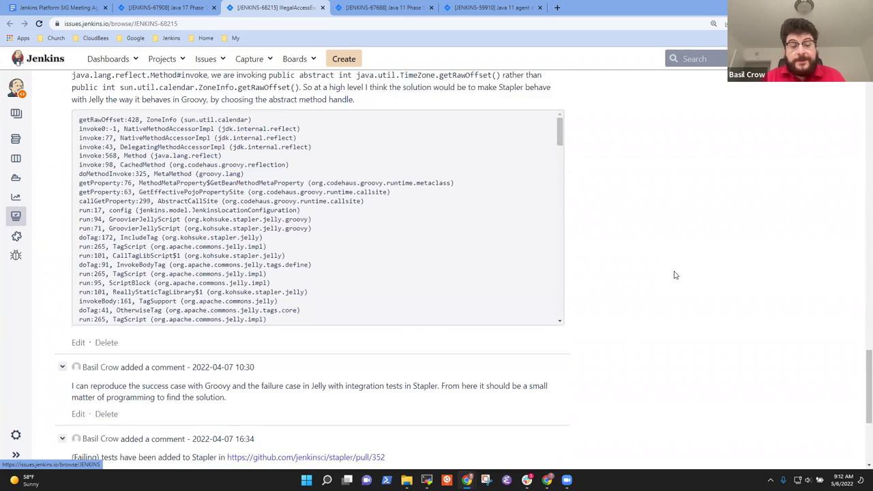
pyautogui.scroll(-2, 678, 274)
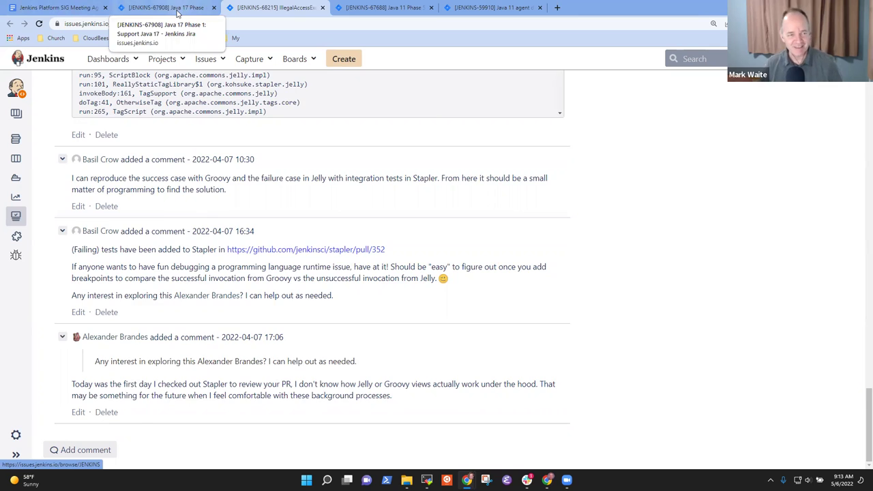
# Step: Back in the agenda, step through the Java 17 support bullets down to 'Testing BOM with Java 17'
pyautogui.click(178, 12)
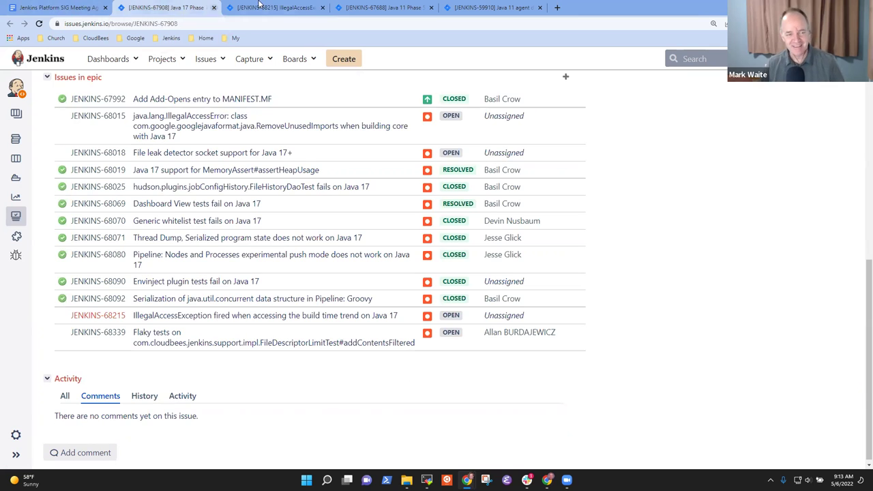
pyautogui.click(47, 7)
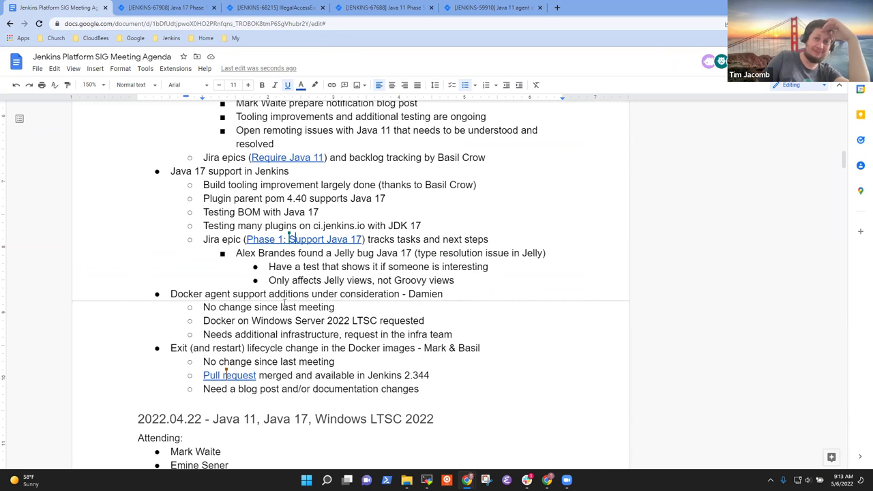
pyautogui.click(394, 281)
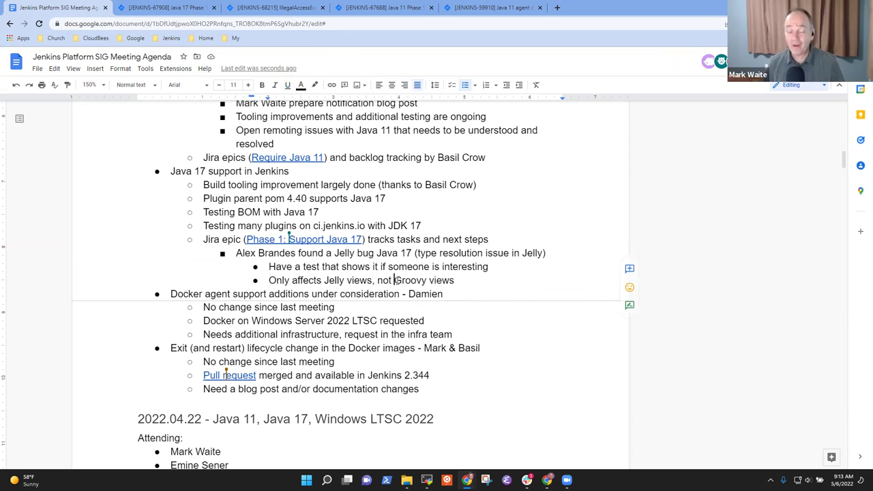
pyautogui.press('Up')
pyautogui.press('Up')
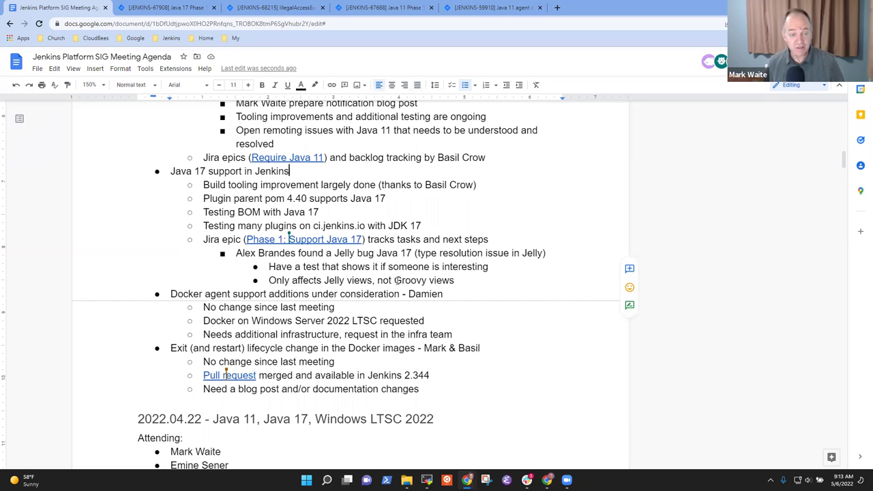
pyautogui.press('Home')
pyautogui.hotkey('shift', 'End')
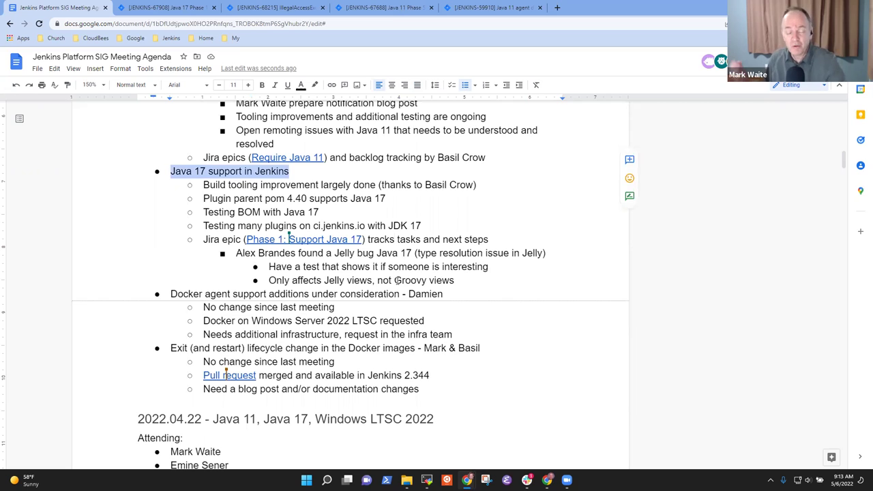
pyautogui.press('Down')
pyautogui.press('Home')
pyautogui.hotkey('shift', 'End')
pyautogui.press('Down')
pyautogui.hotkey('shift', 'Home')
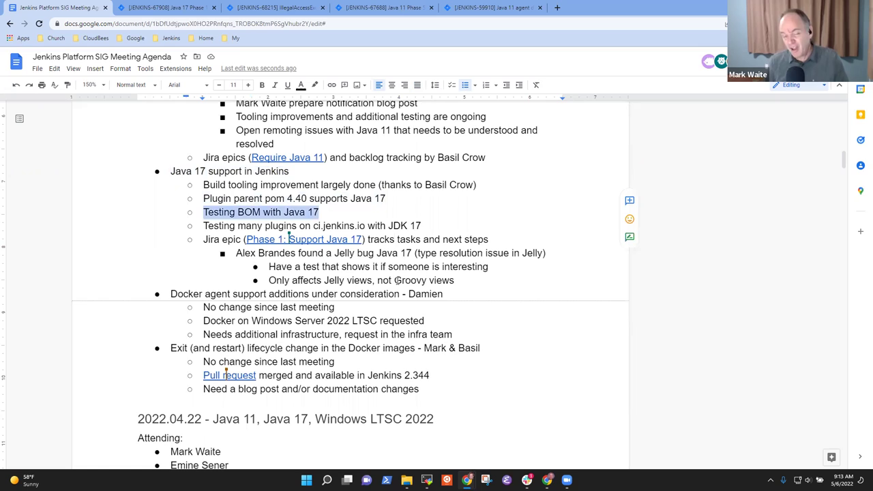
# Step: Append 'in addition to JDK 11 and JDK 8' to the ci.jenkins.io plugin-testing bullet
pyautogui.press('Down')
pyautogui.press('Home')
pyautogui.hotkey('shift', 'End')
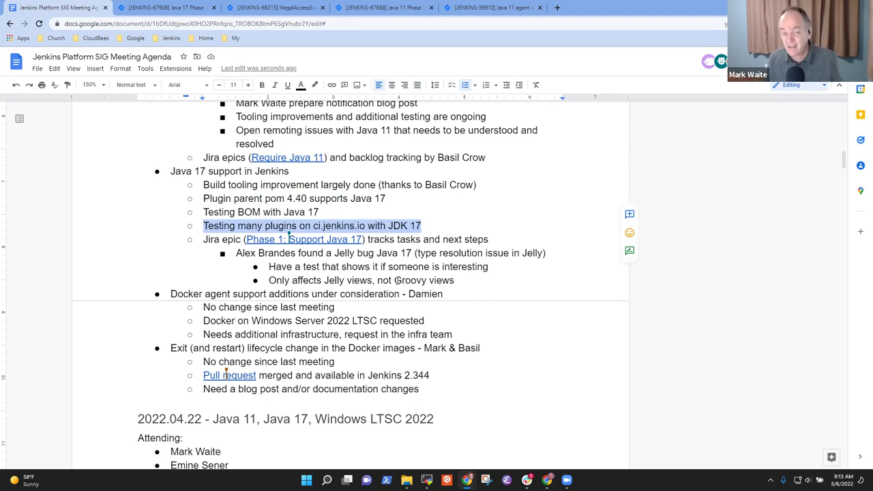
pyautogui.press('End')
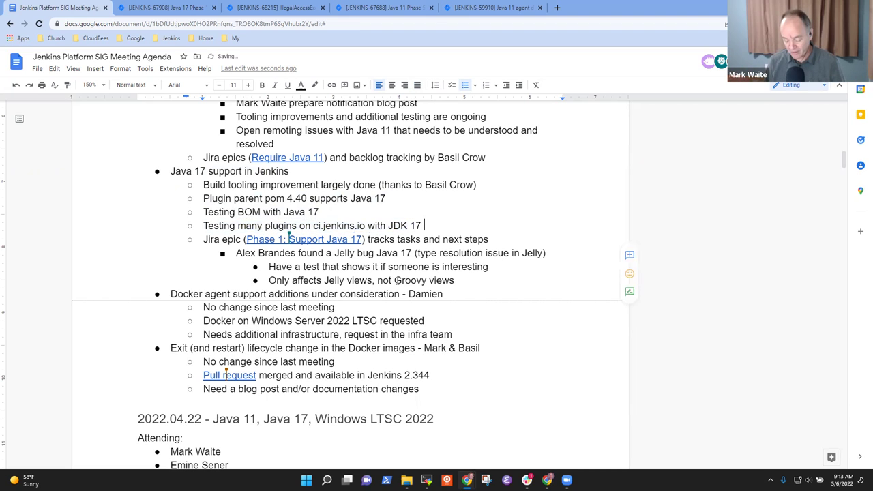
pyautogui.write('in addition')
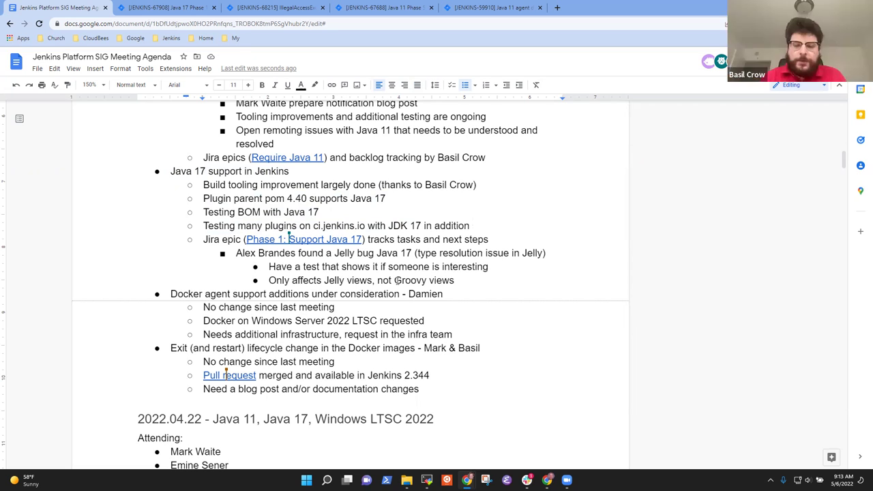
pyautogui.write('to JDK 11 and JDK 8')
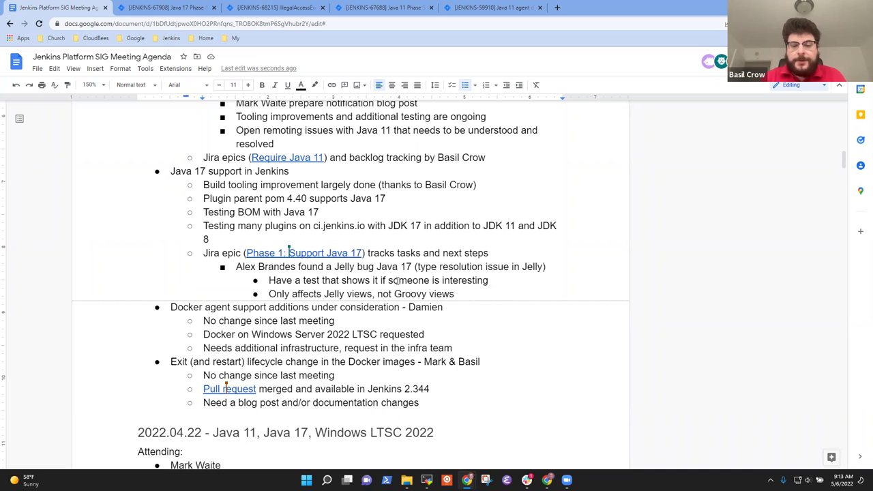
# Step: Change 'many' to 'some' and delete 'on ci.jenkins.io' in the plugin-testing bullet
pyautogui.hotkey('ctrl', 'shift', 'Left')
pyautogui.write('some')
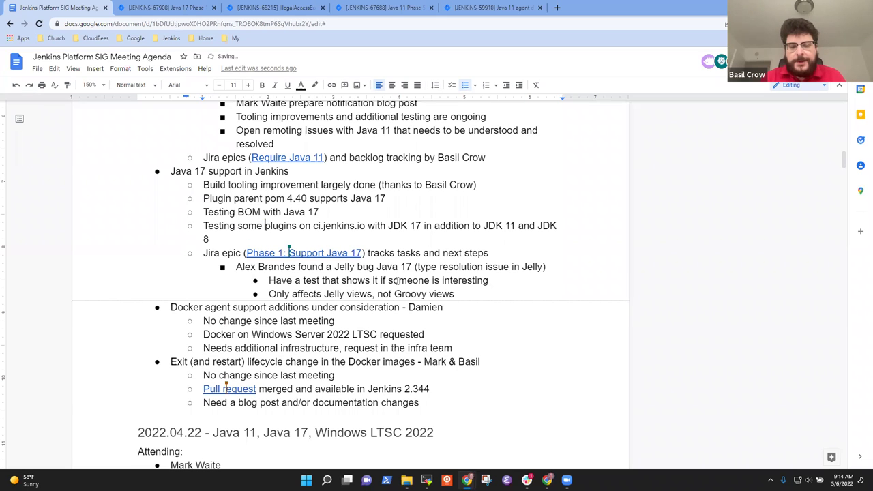
pyautogui.hotkey('ctrl', 'Right')
pyautogui.hotkey('ctrl', 'Right')
pyautogui.hotkey('ctrl', 'Right')
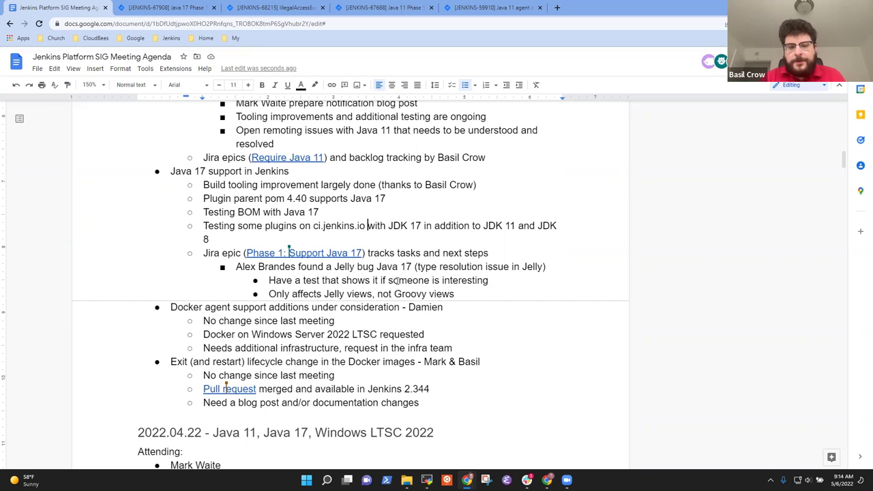
pyautogui.hotkey('ctrl', 'shift', 'Left')
pyautogui.hotkey('ctrl', 'shift', 'Left')
pyautogui.hotkey('ctrl', 'shift', 'Left')
pyautogui.press('BackSpace')
# Step: Add the nested sub-bullet 'Encourage plugin maintainers to remove 8, add 17'
pyautogui.press('End')
pyautogui.press('Return')
pyautogui.press('Tab')
pyautogui.write('Encourage plugin maintainers to remove 8, add 17')
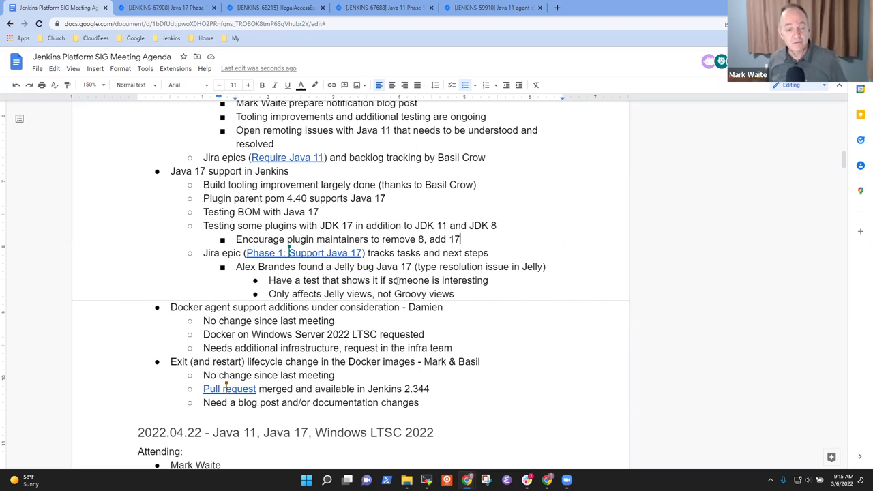
pyautogui.press('Down')
pyautogui.press('Down')
pyautogui.press('Down')
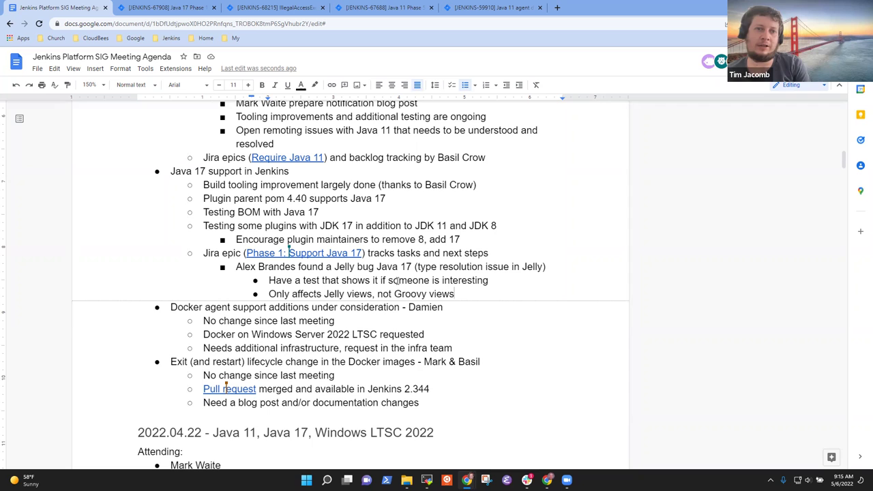
pyautogui.press('Return')
pyautogui.hotkey('shift', 'Tab')
pyautogui.hotkey('shift', 'Tab')
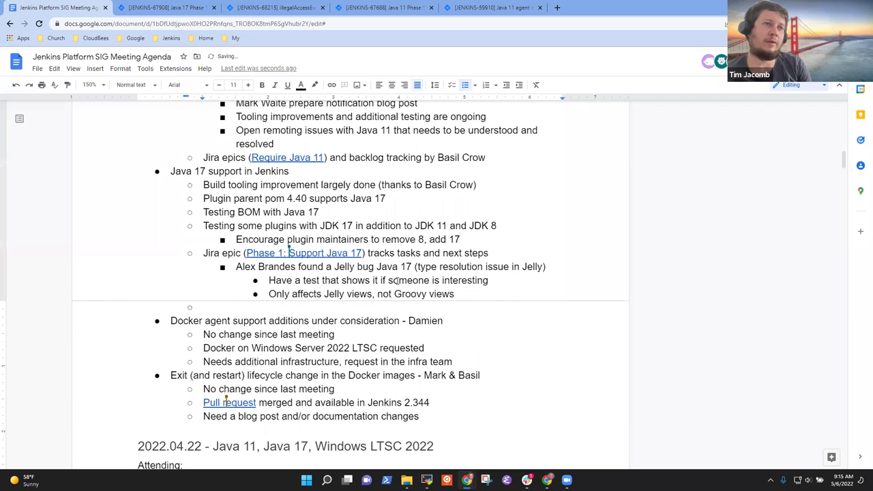
pyautogui.press('BackSpace')
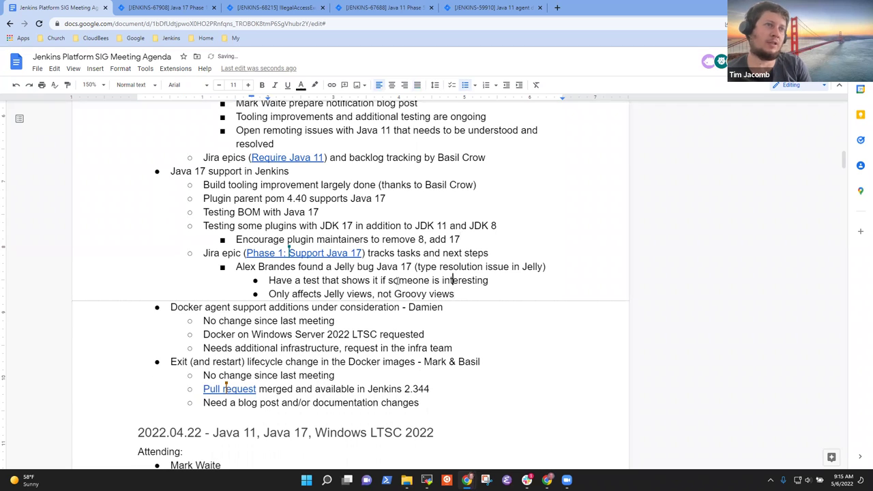
# Step: Add the bullet 'Bugs that are waiting for Java 11 as minimum' after the Java 11 Jira epics
pyautogui.press('Return')
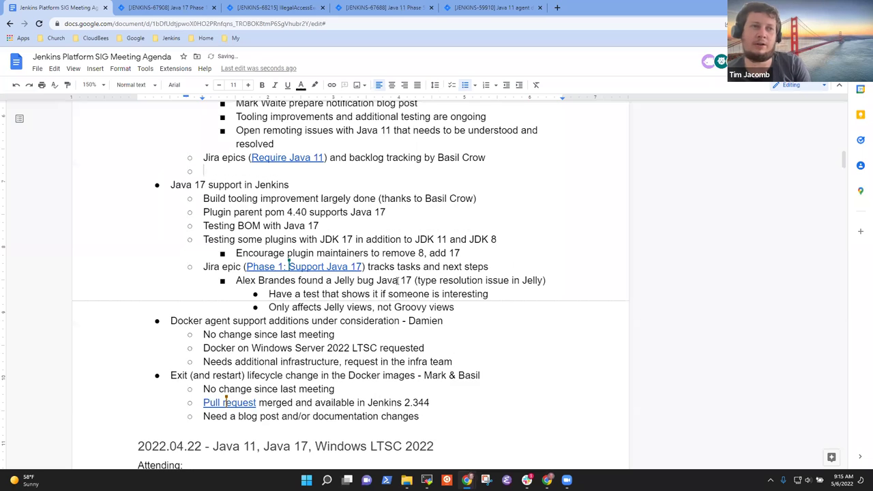
pyautogui.write('At least one ')
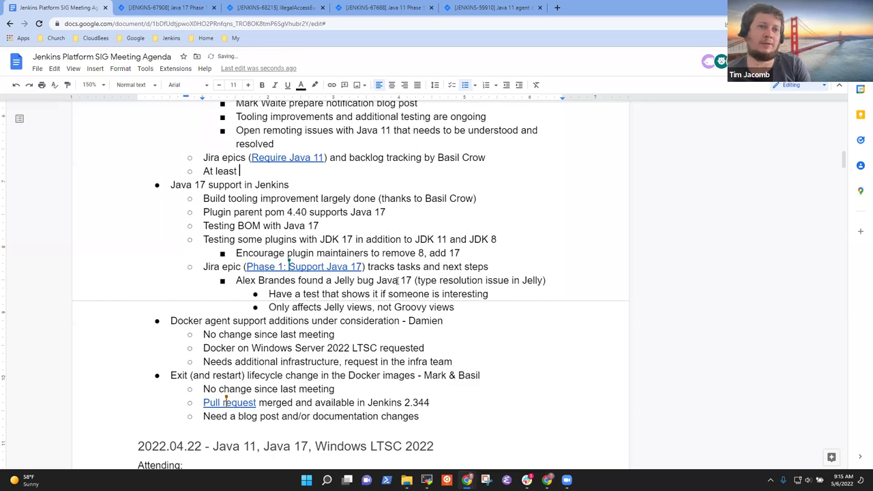
pyautogui.write('bug')
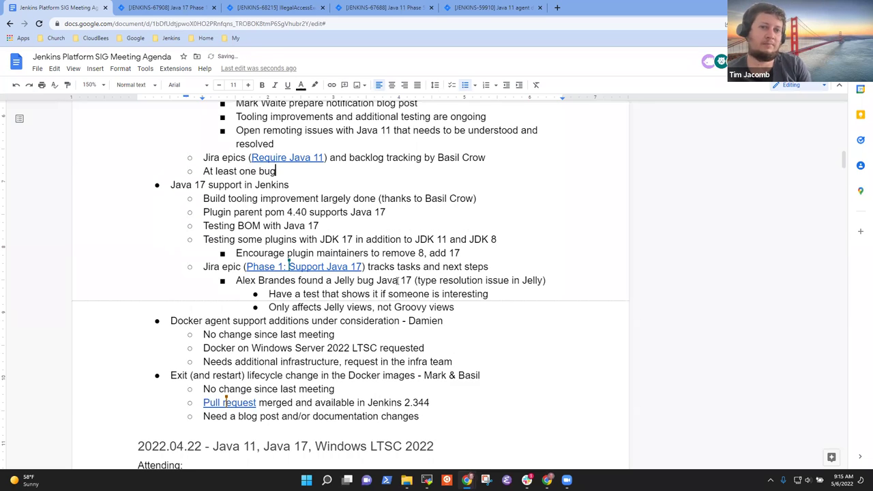
pyautogui.write(" that can't be ")
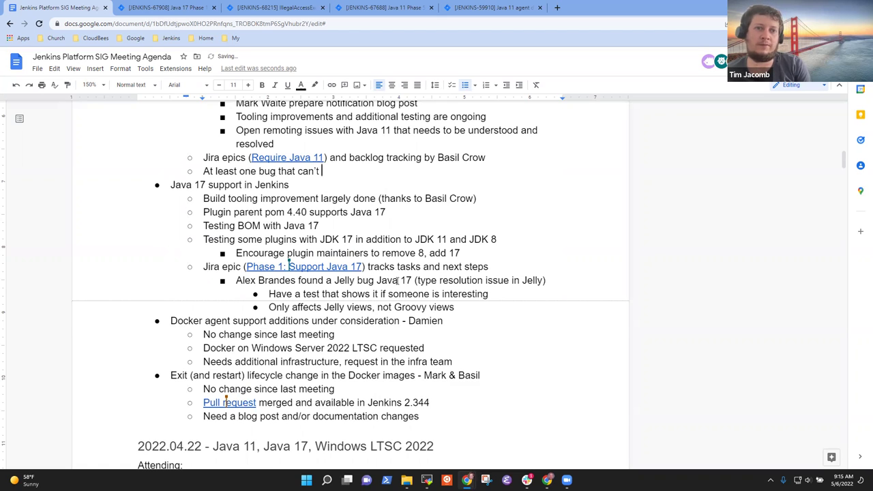
pyautogui.write('fixed unt')
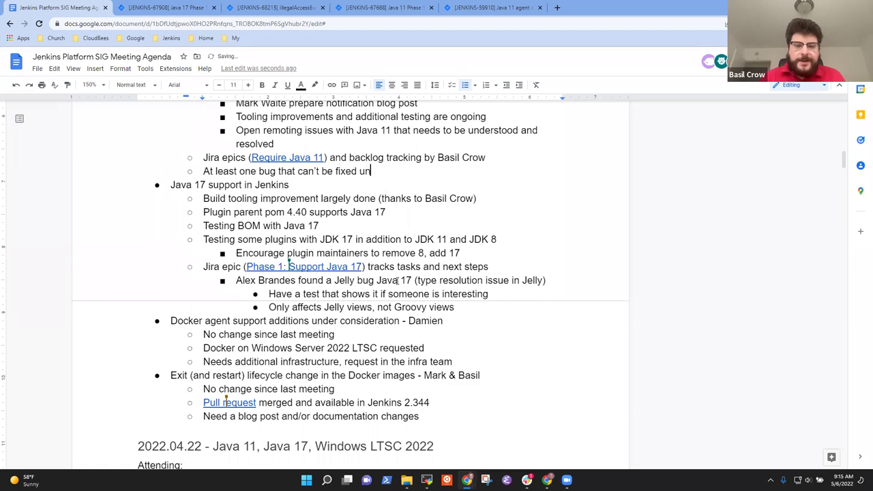
pyautogui.hotkey('shift', 'Home')
pyautogui.press('BackSpace')
pyautogui.write('Bugs that are wa')
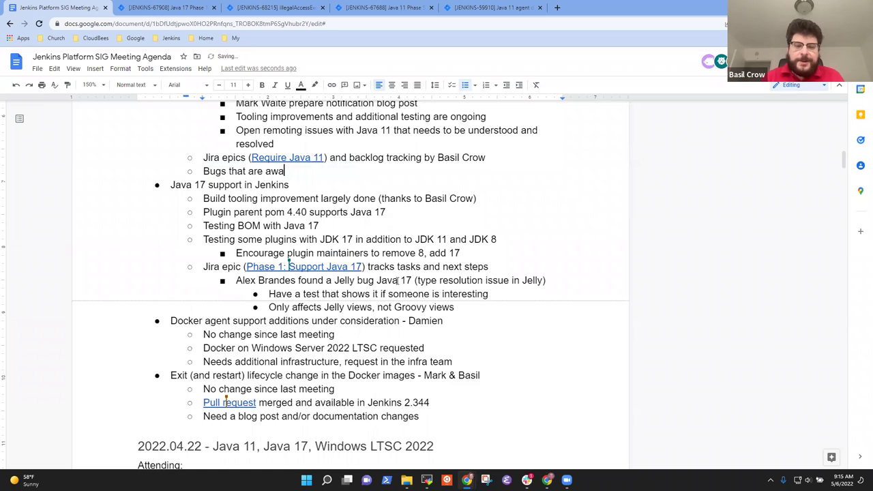
pyautogui.write('iting for ')
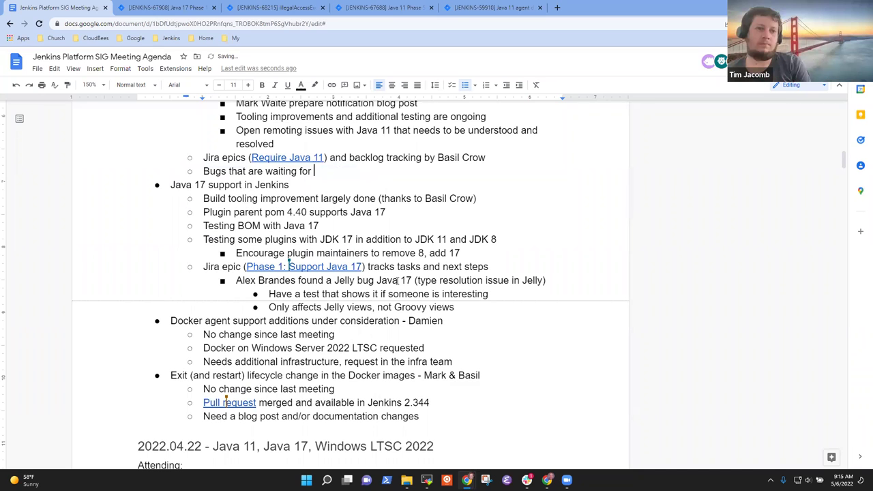
pyautogui.write('Java 11 as minimum')
# Step: Nest the sub-point 'A spotless bug (in a pull request)' beneath it
pyautogui.press('Return')
pyautogui.press('Tab')
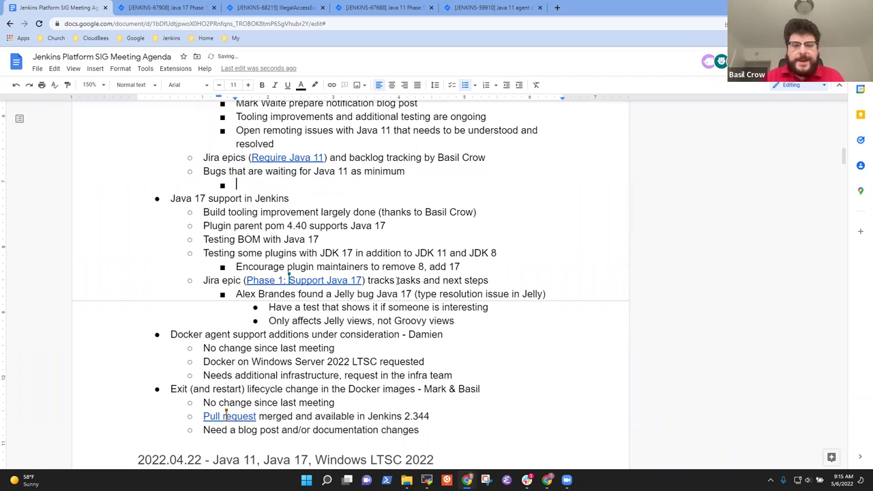
pyautogui.write('Fix the')
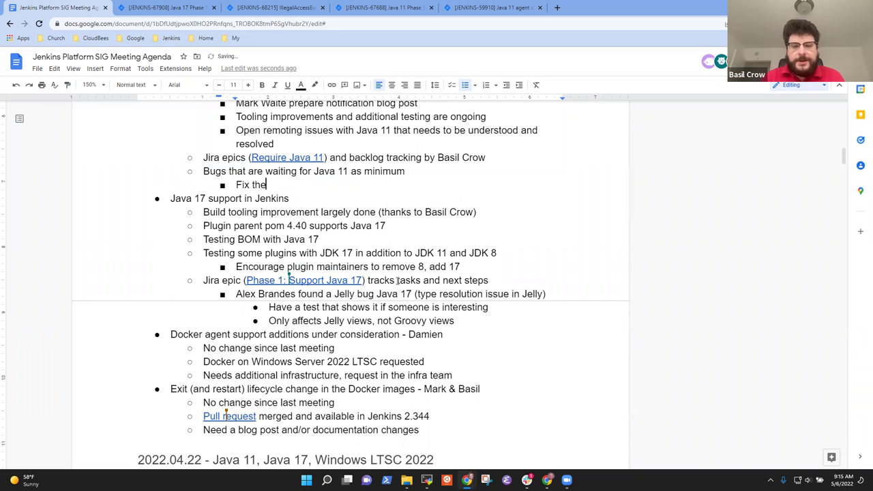
pyautogui.press('BackSpace')
pyautogui.press('BackSpace')
pyautogui.press('BackSpace')
pyautogui.write('A spot')
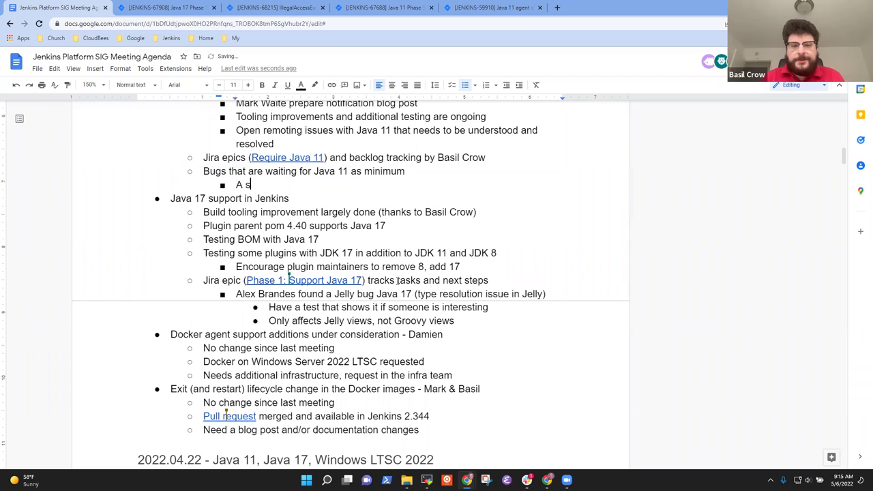
pyautogui.write('less ')
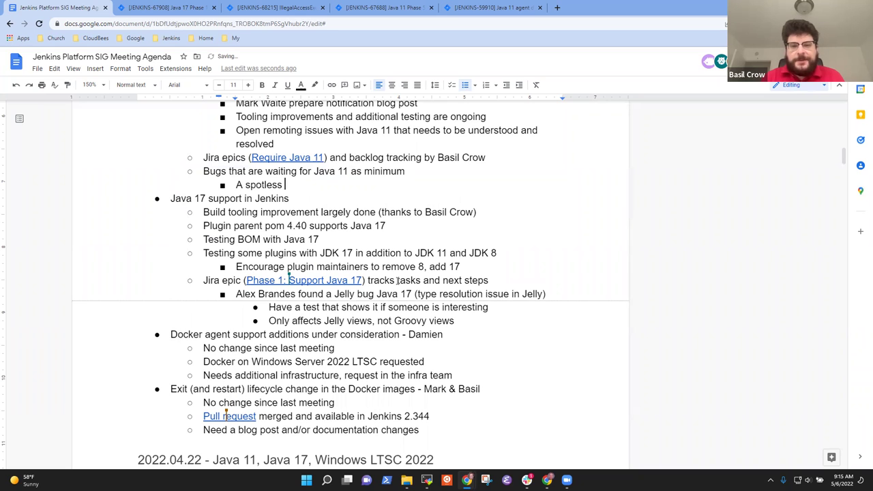
pyautogui.write('bug ')
pyautogui.write('(in the')
pyautogui.press('BackSpace')
pyautogui.press('BackSpace')
pyautogui.press('BackSpace')
pyautogui.write('a pull request)')
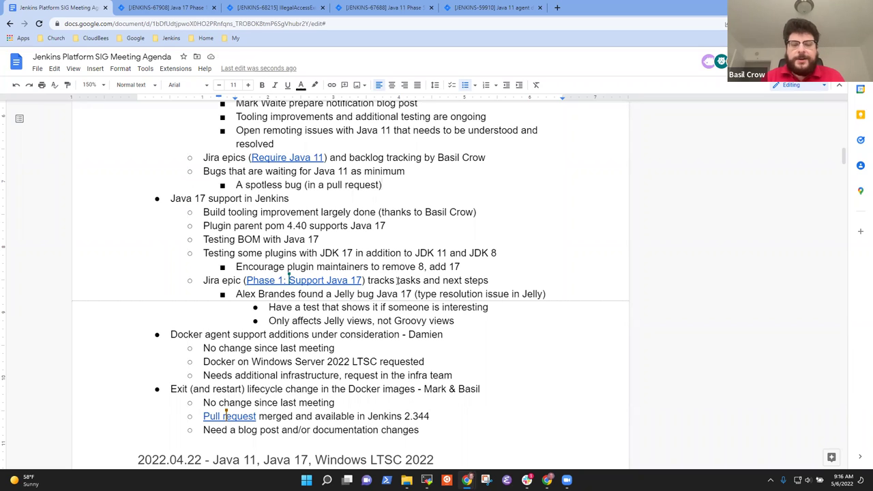
# Step: Add the sub-bullet 'UTF-8 for property files (localization much improved)', correcting the typo
pyautogui.press('Return')
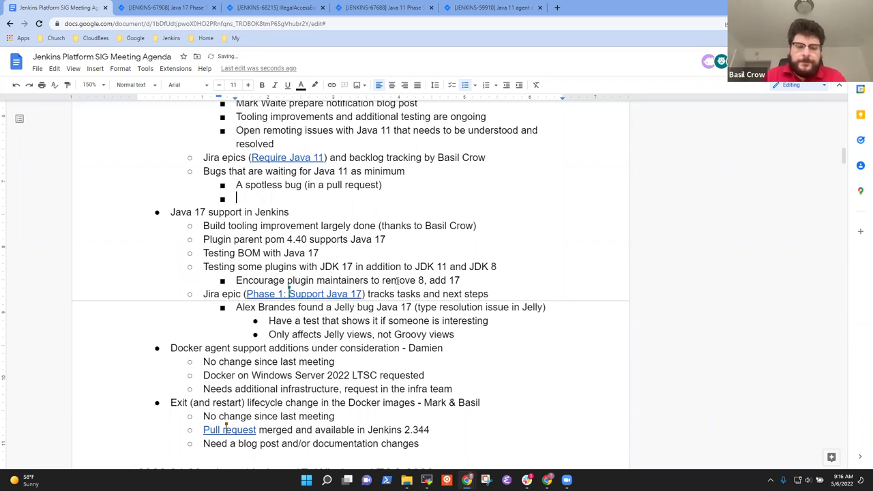
pyautogui.write('UTF')
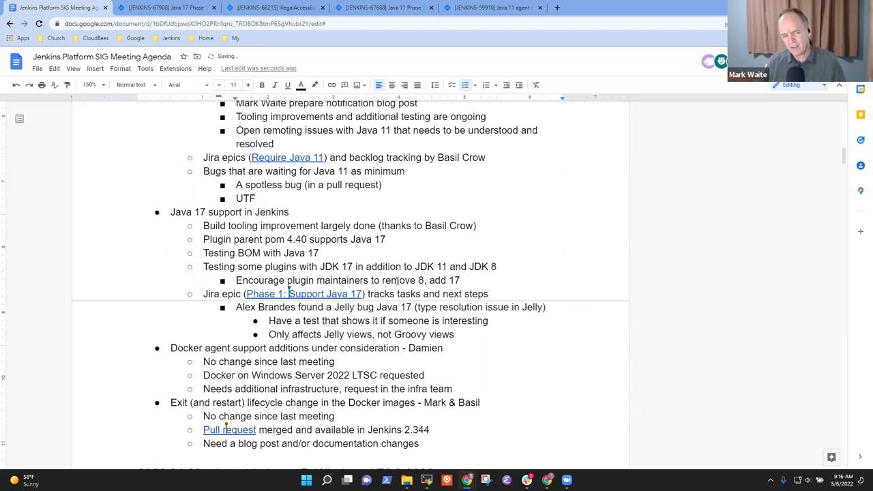
pyautogui.write('-8 ')
pyautogui.write('for prop')
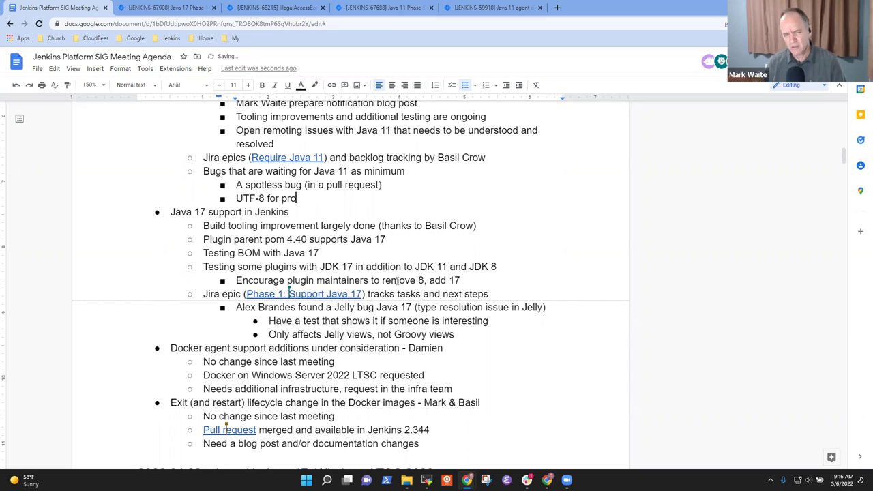
pyautogui.write('erty ')
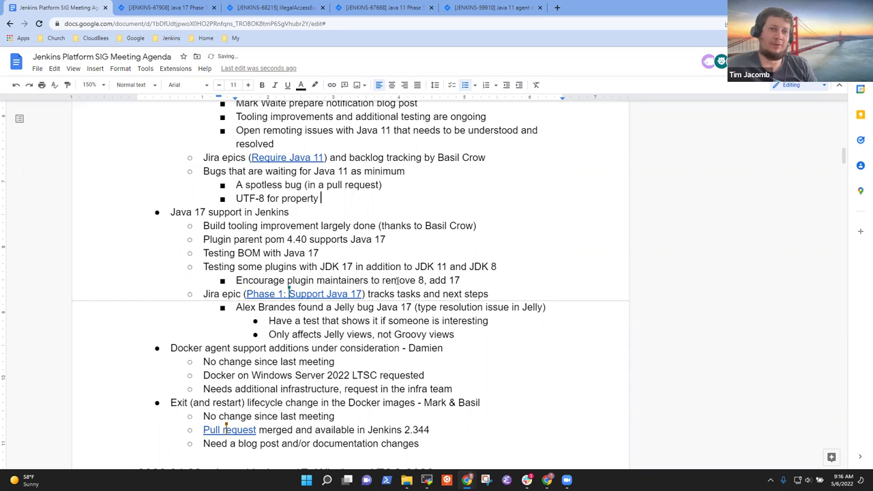
pyautogui.write('files')
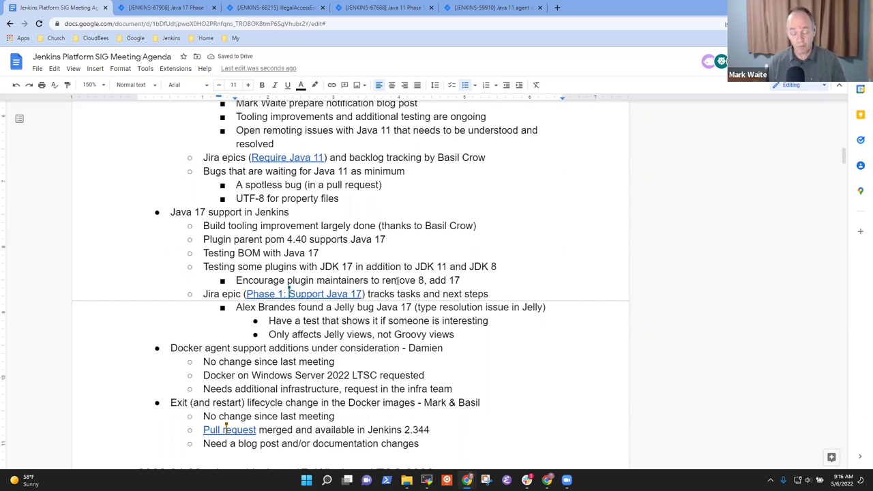
pyautogui.write(' (lcoal')
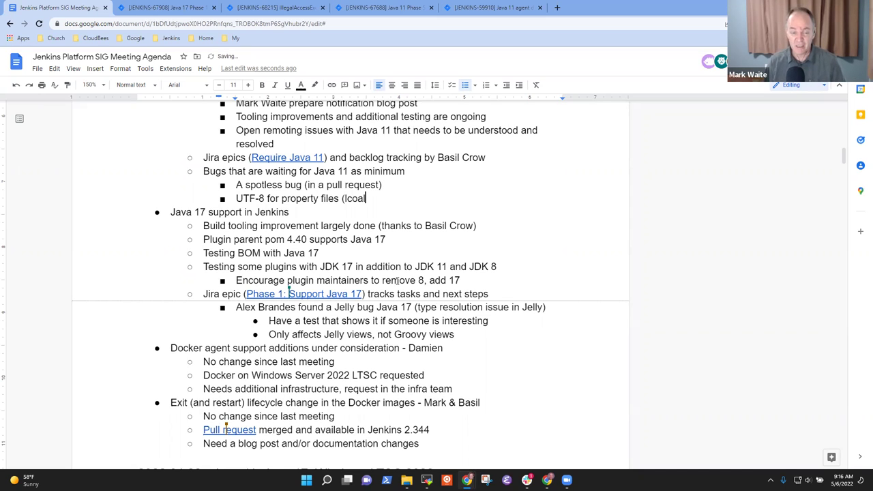
pyautogui.press('BackSpace')
pyautogui.press('BackSpace')
pyautogui.press('BackSpace')
pyautogui.write('ocaliz')
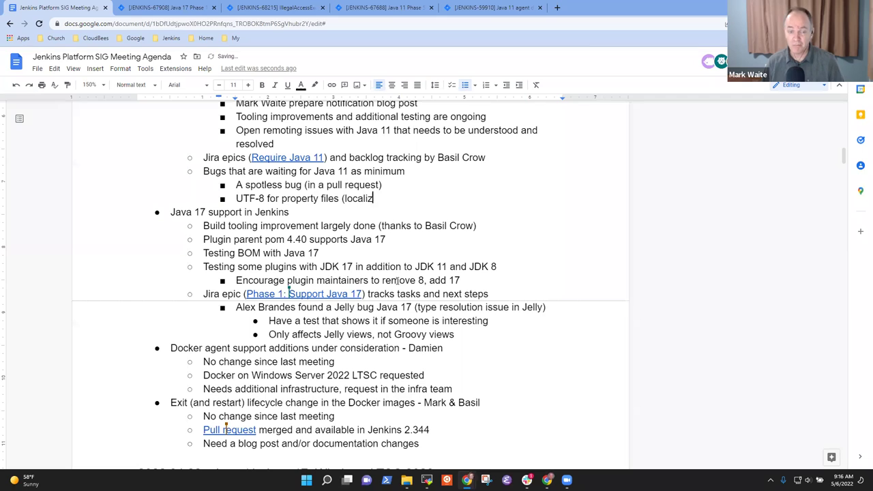
pyautogui.write('ation much im')
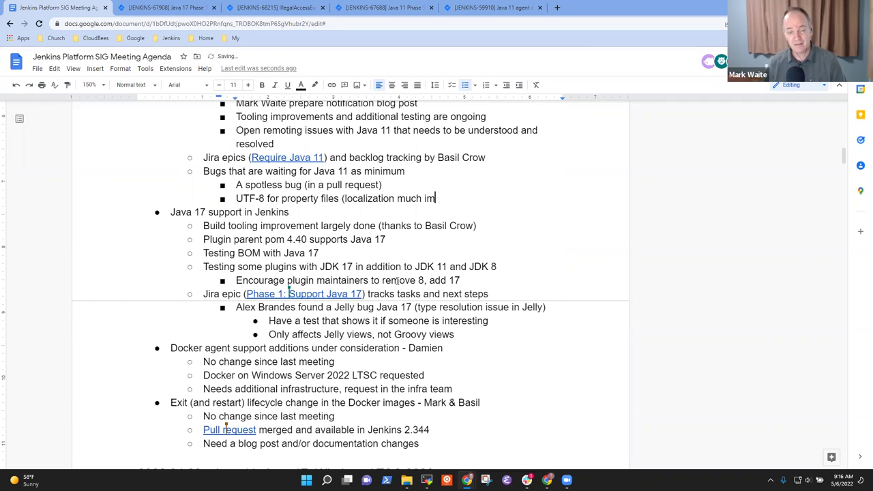
pyautogui.write('proved)')
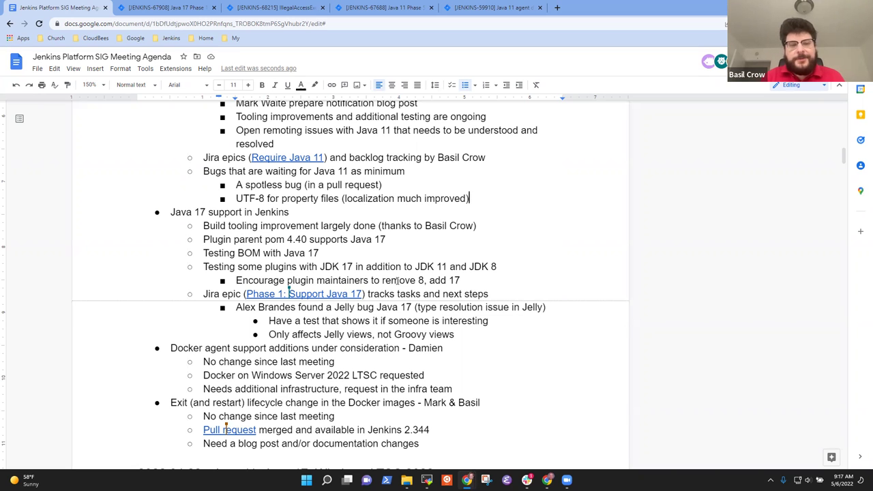
# Step: Nest 'Behavior improved in Java 9+, open with UTF-8' under the UTF-8 item
pyautogui.press('Return')
pyautogui.press('Tab')
pyautogui.write('Behavior')
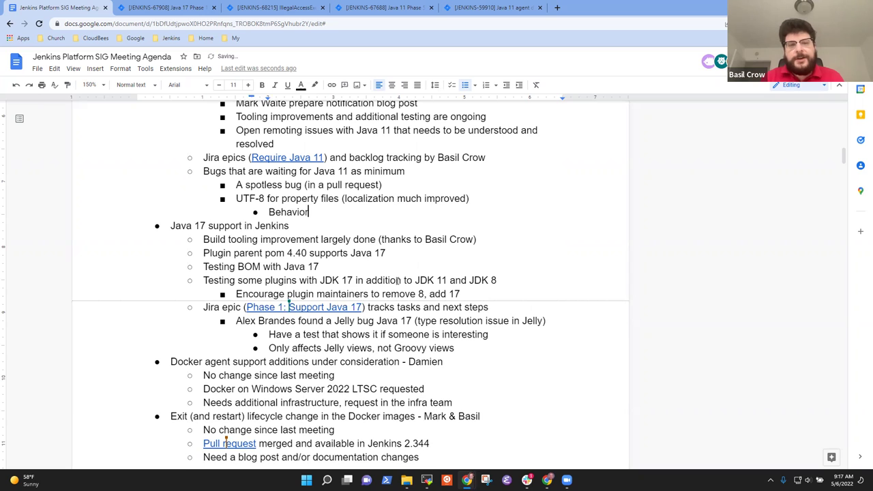
pyautogui.write(' improved in J')
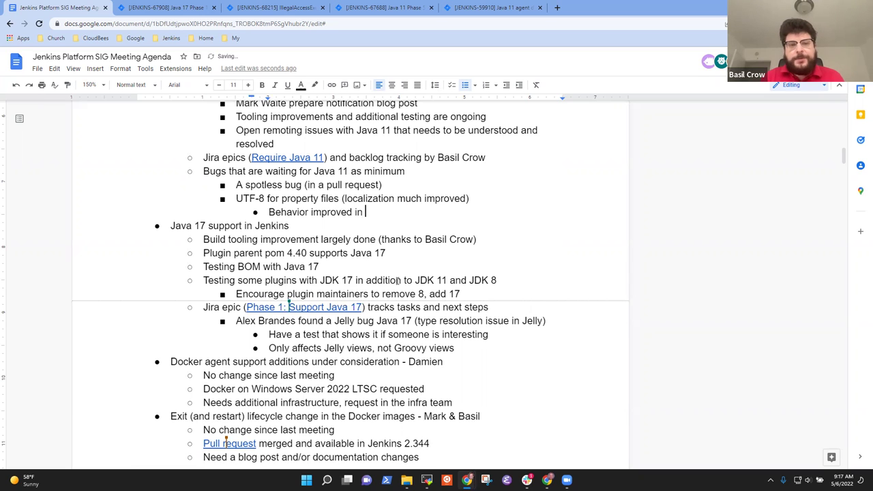
pyautogui.write('ava 9+')
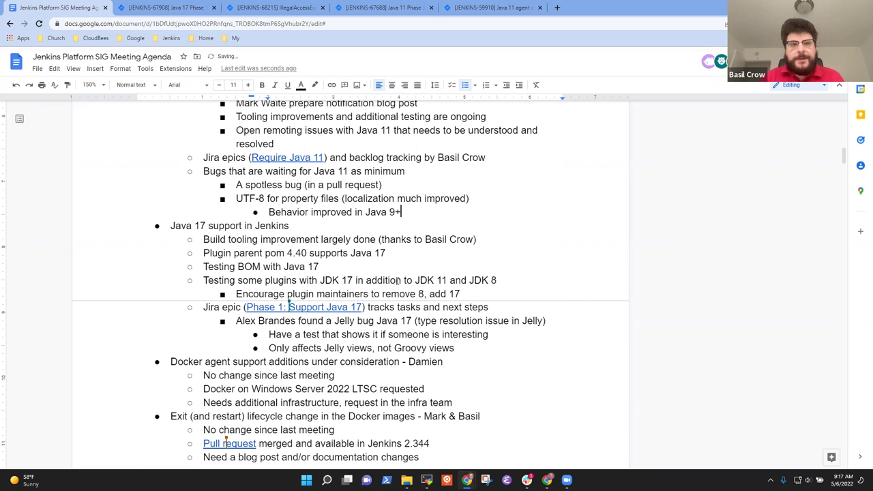
pyautogui.write(', open with UTF-8')
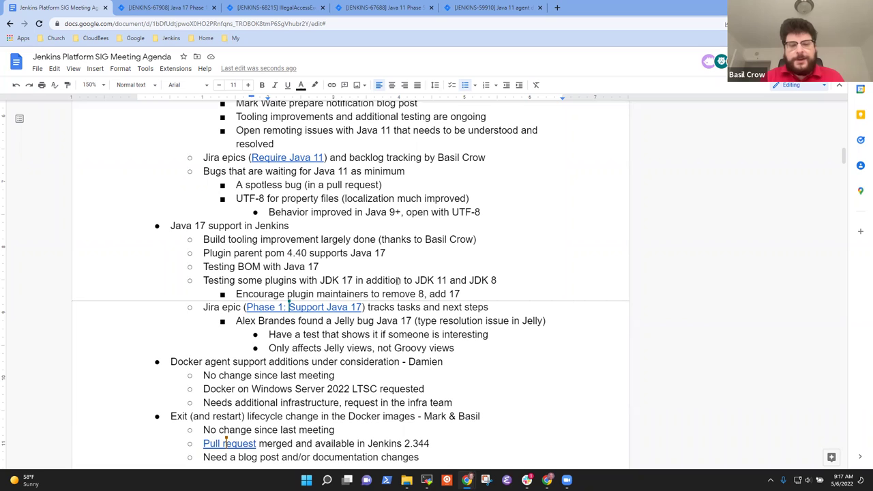
# Step: Add the sub-bullet saying stapler will need changes to use this new API
pyautogui.press('Return')
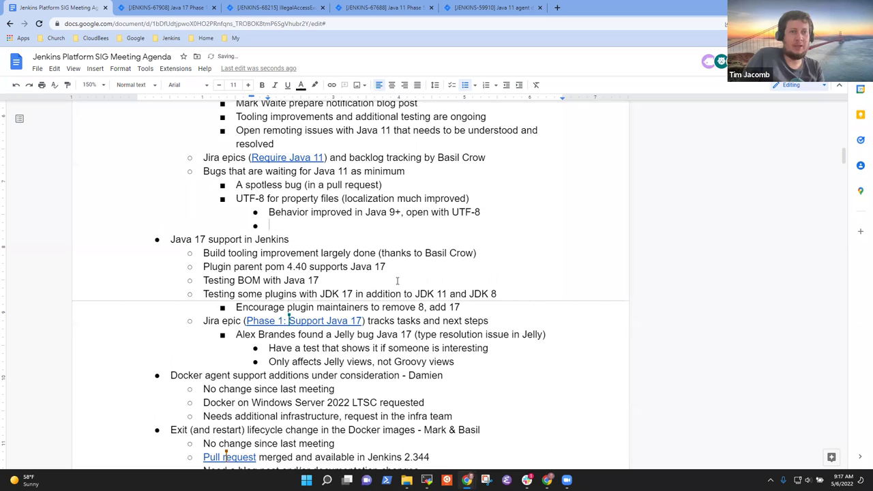
pyautogui.write('Will need ')
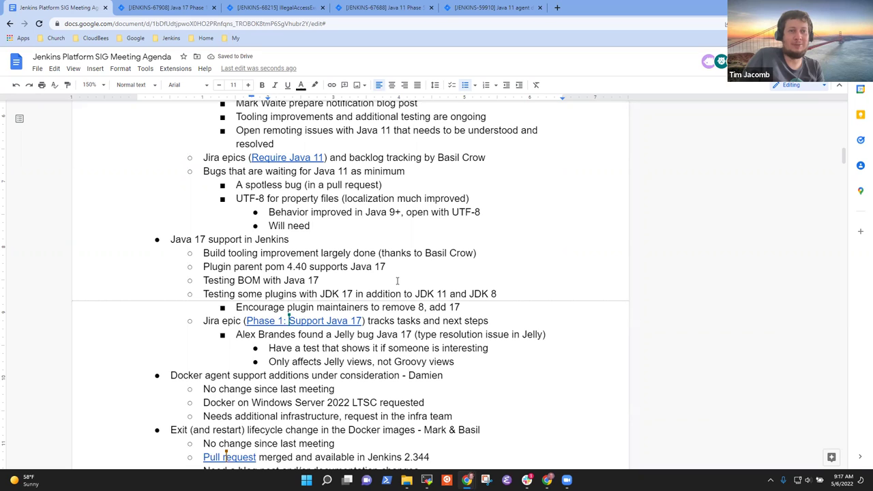
pyautogui.write('more')
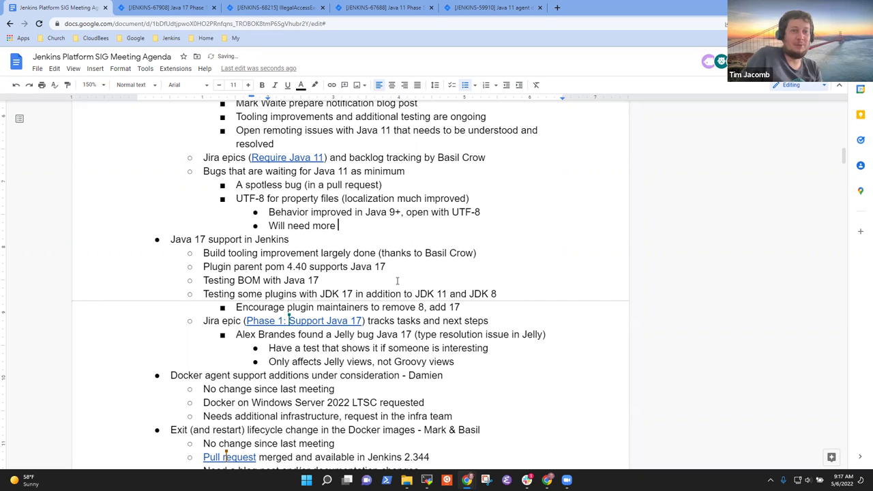
pyautogui.press('BackSpace')
pyautogui.press('BackSpace')
pyautogui.press('BackSpace')
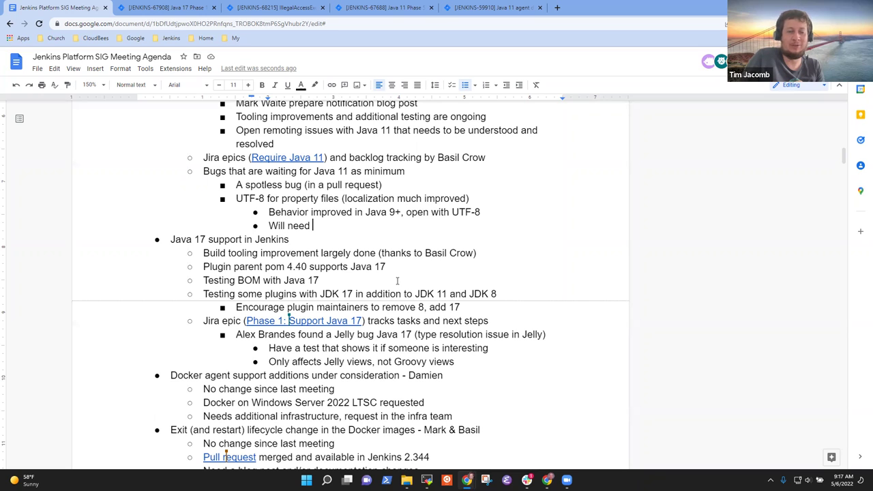
pyautogui.write('changes to stapl')
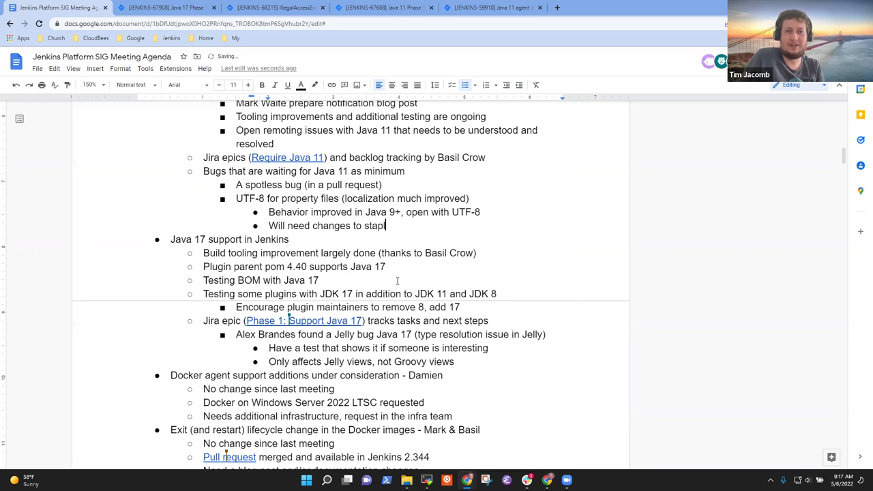
pyautogui.write('er')
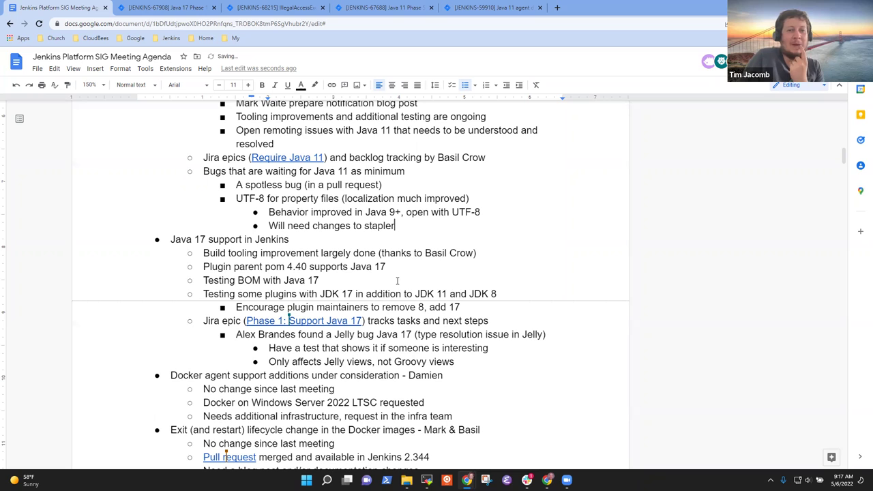
pyautogui.write(' to use new API')
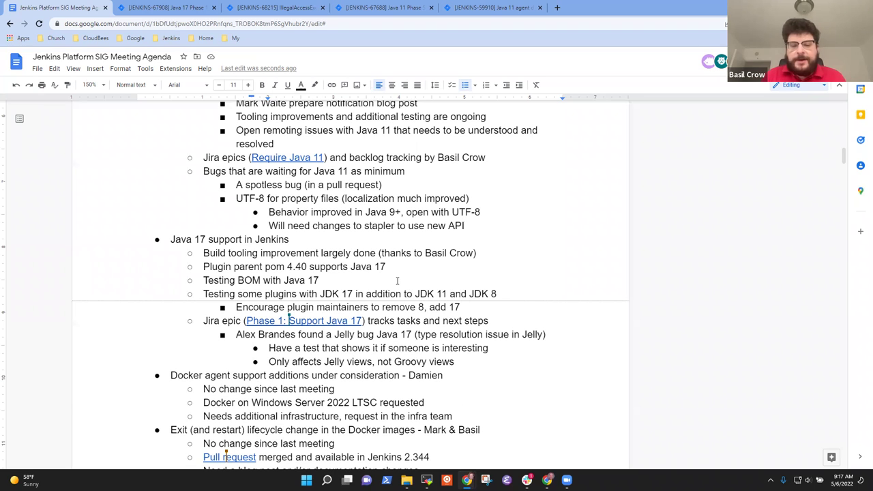
pyautogui.write('this')
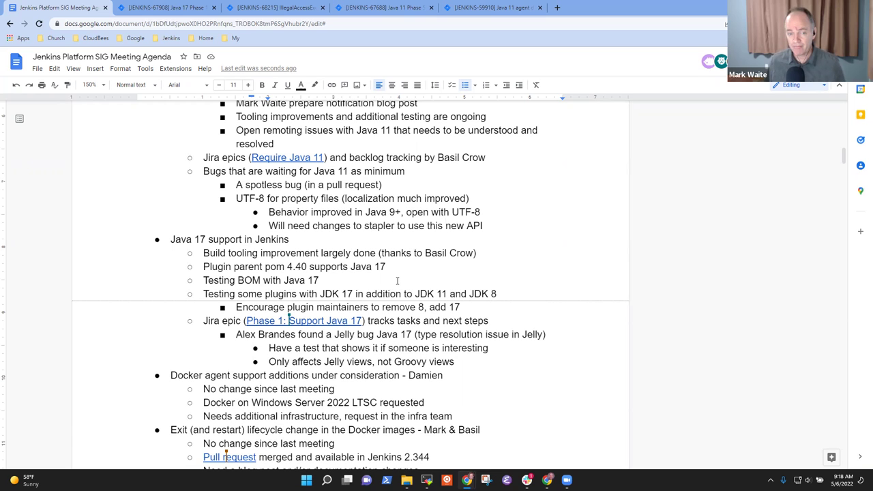
pyautogui.press('Down')
pyautogui.press('Home')
pyautogui.hotkey('shift', 'End')
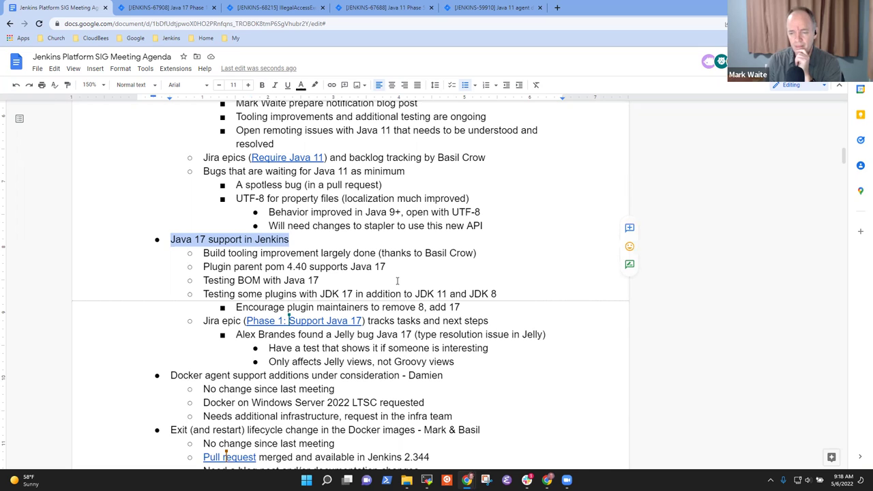
# Step: Under the 'Needs additional infrastructure' note, add a sub-bullet that a team member started providing Windows Server 2022 in infra
pyautogui.press('Down')
pyautogui.press('Down')
pyautogui.press('Down')
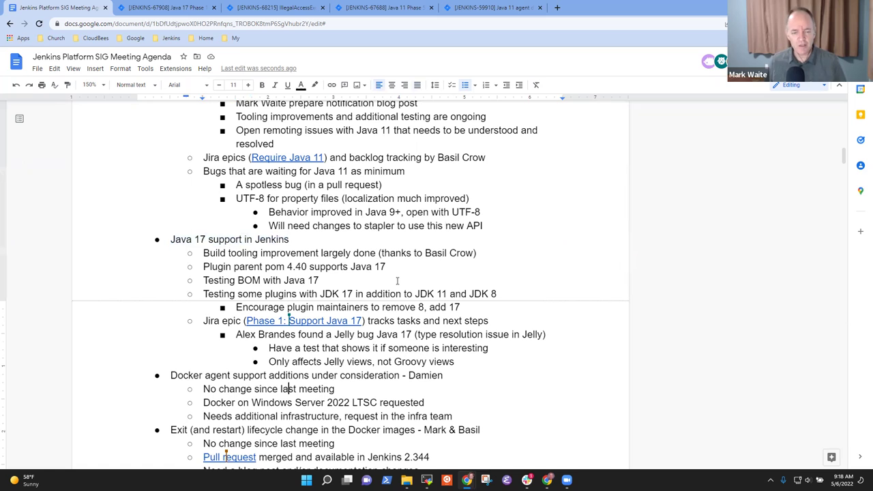
pyautogui.press('Up')
pyautogui.press('Up')
pyautogui.press('Down')
pyautogui.press('Home')
pyautogui.hotkey('shift', 'Down')
pyautogui.press('End')
pyautogui.press('Down')
pyautogui.press('End')
pyautogui.hotkey('shift', 'End')
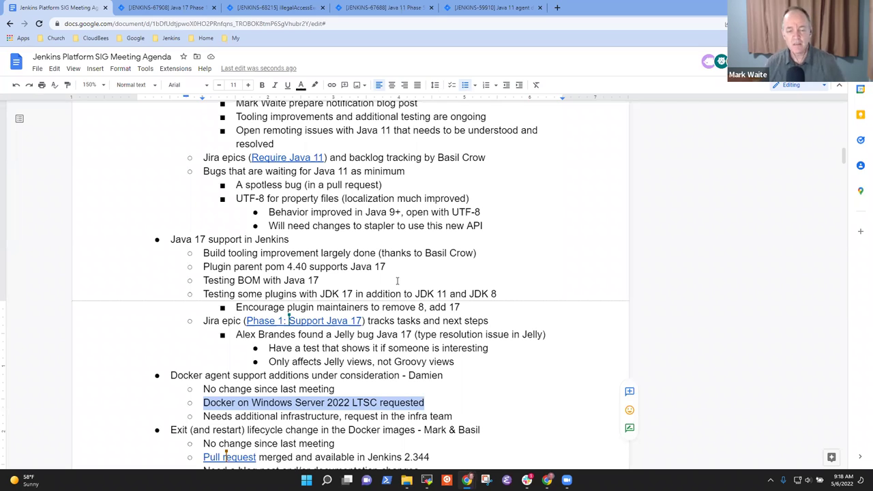
pyautogui.press('Up')
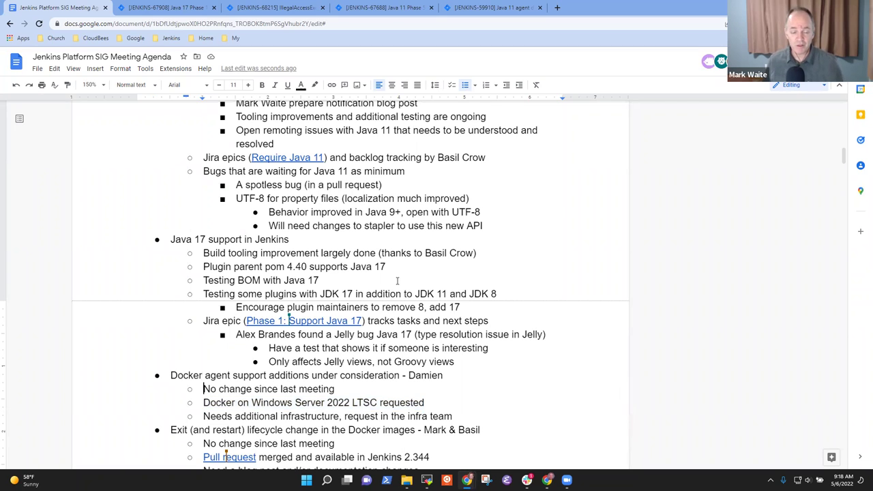
pyautogui.press('Down')
pyautogui.press('Down')
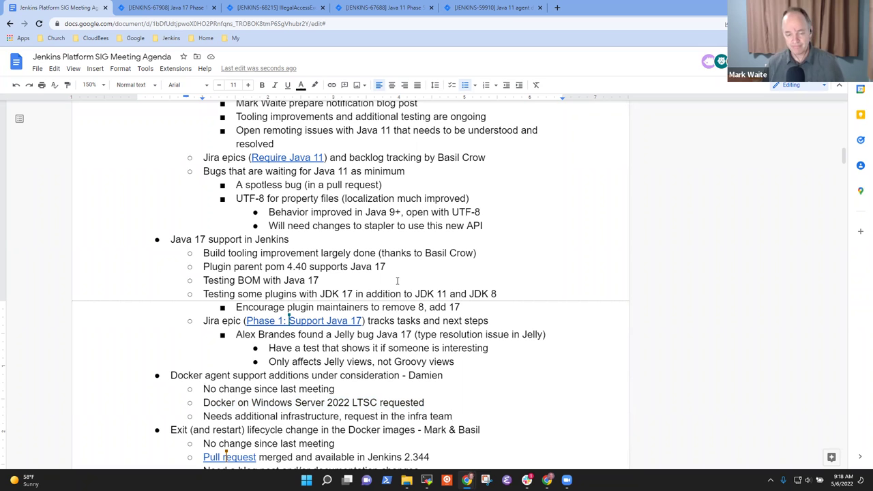
pyautogui.press('Return')
pyautogui.press('Tab')
pyautogui.write('Dami')
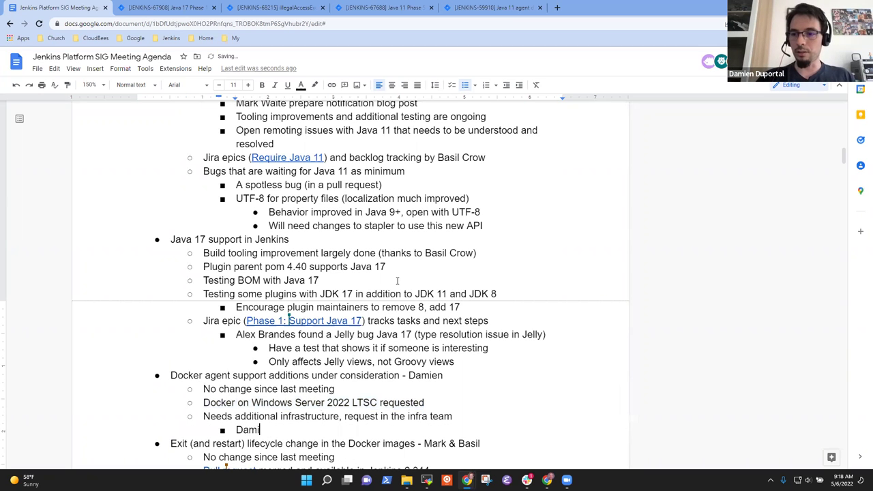
pyautogui.write('en started the ')
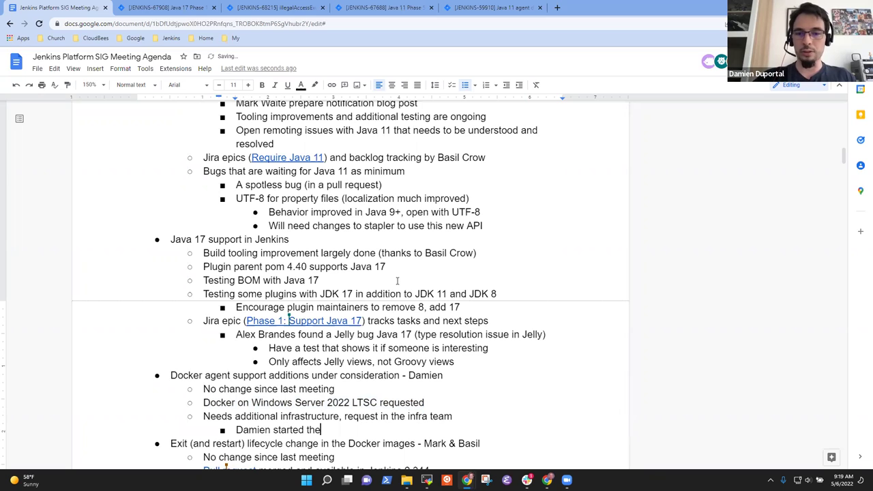
pyautogui.write('work to provide th')
pyautogui.press('BackSpace')
pyautogui.press('BackSpace')
pyautogui.write('Windows Server ')
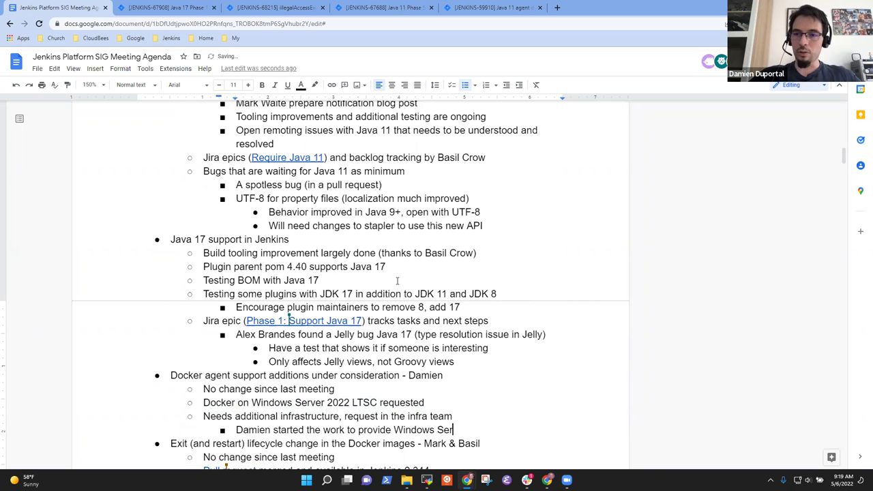
pyautogui.write('2022')
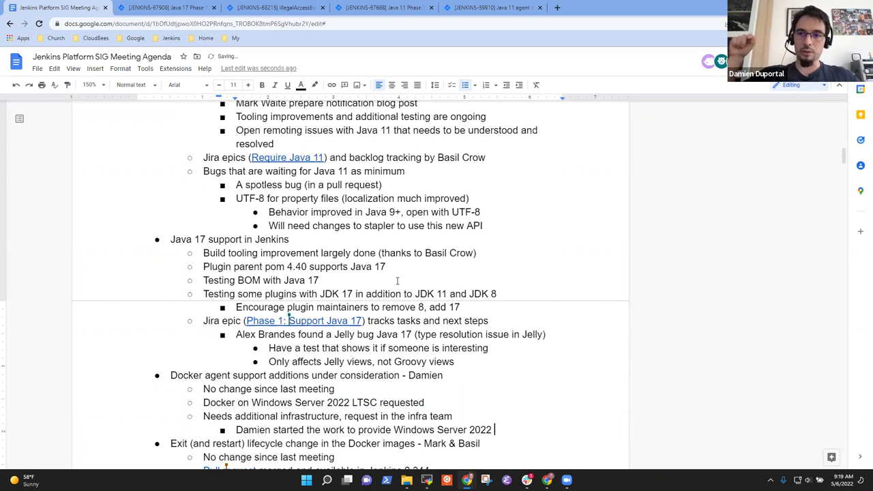
pyautogui.write(' in infr')
pyautogui.write('a')
# Step: Add a deeper bullet 'Allow containers to run Windows Server 2022 LTSC'
pyautogui.press('Return')
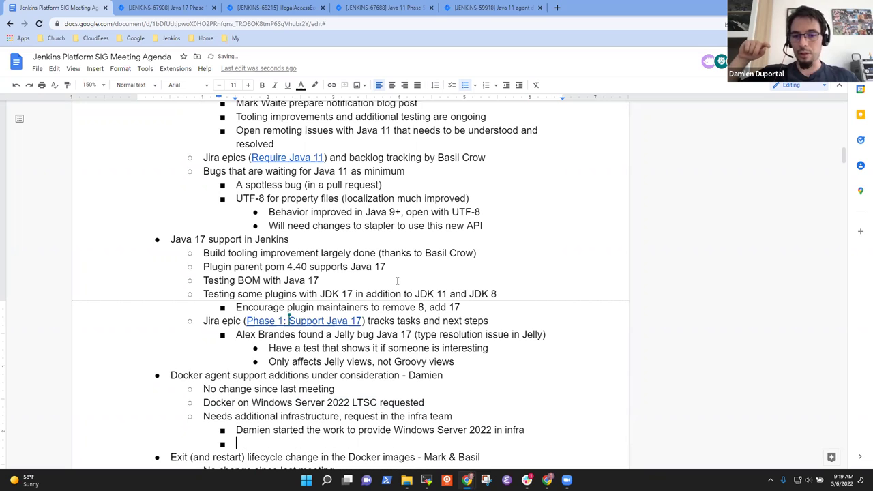
pyautogui.press('Tab')
pyautogui.write('Allow cont')
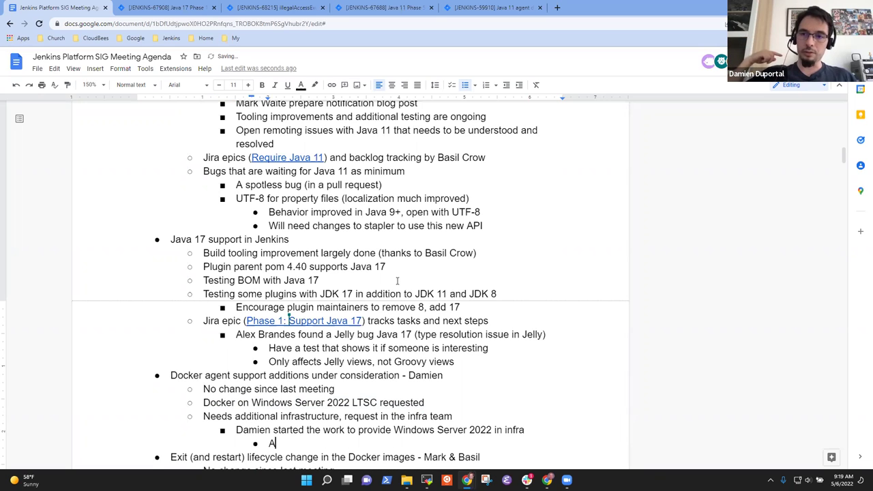
pyautogui.write('ainers ')
pyautogui.write('to r')
pyautogui.press('BackSpace')
pyautogui.write('o run')
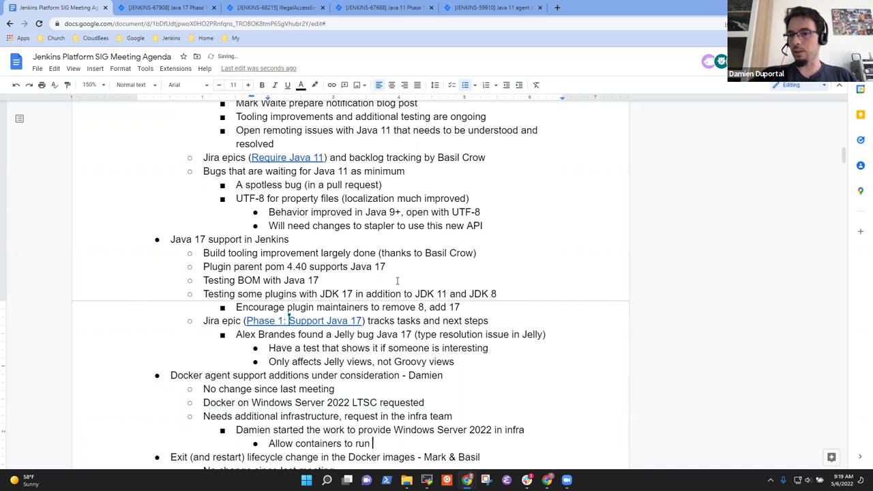
pyautogui.write(' Win')
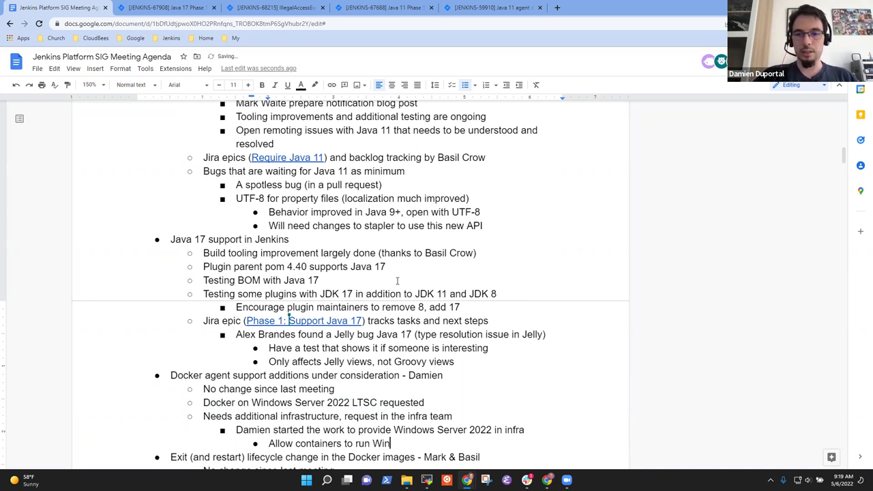
pyautogui.write('does Serbver')
pyautogui.press('BackSpace')
pyautogui.press('BackSpace')
pyautogui.press('BackSpace')
pyautogui.write('ver 2022 LTS')
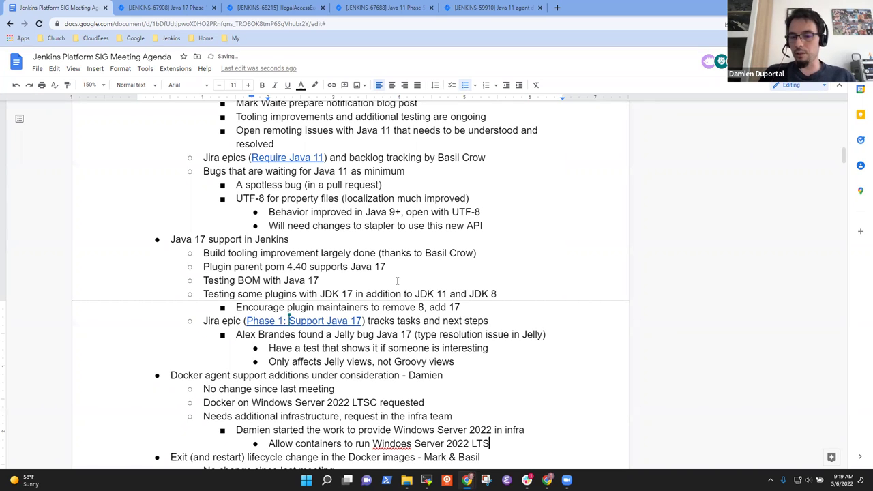
pyautogui.write('C')
# Step: Add the bullet 'Once available, will notify' below it
pyautogui.press('Return')
pyautogui.write('Once available, we')
pyautogui.press('BackSpace')
pyautogui.write('ill notify')
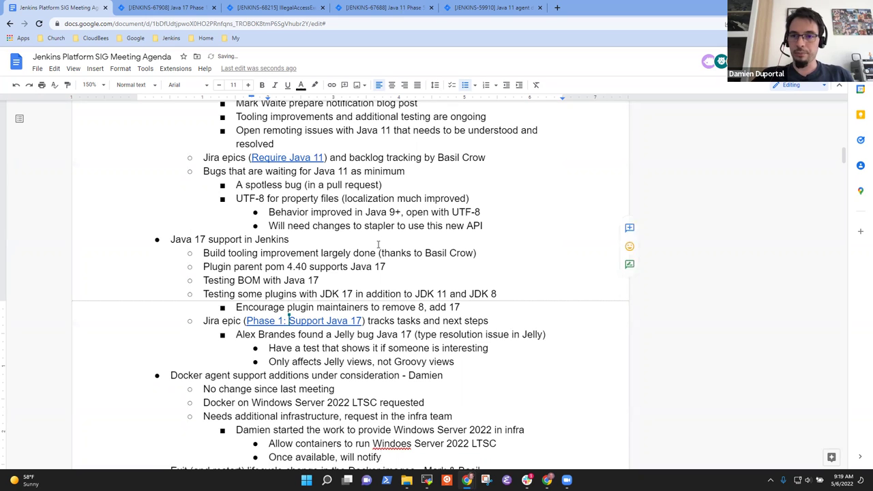
# Step: Add an outdented bullet 'Open pull request is running and failing'
pyautogui.press('Return')
pyautogui.hotkey('shift', 'Tab')
pyautogui.write('Open ')
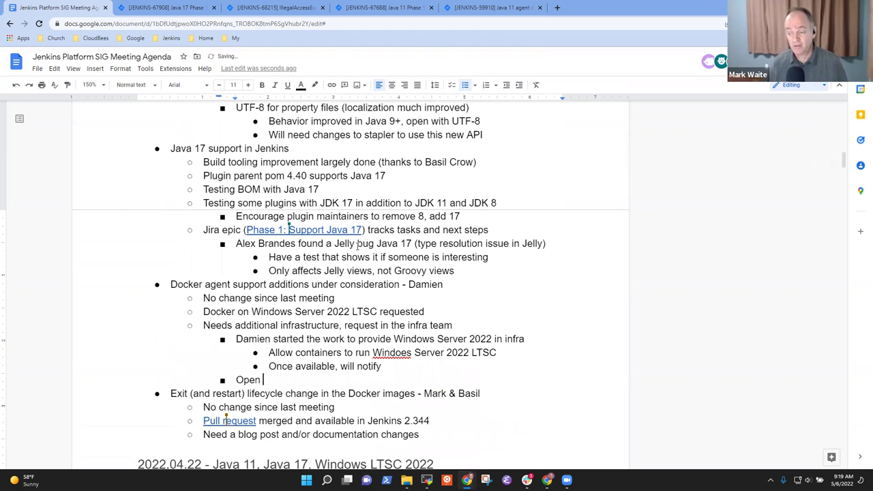
pyautogui.write('pull request ')
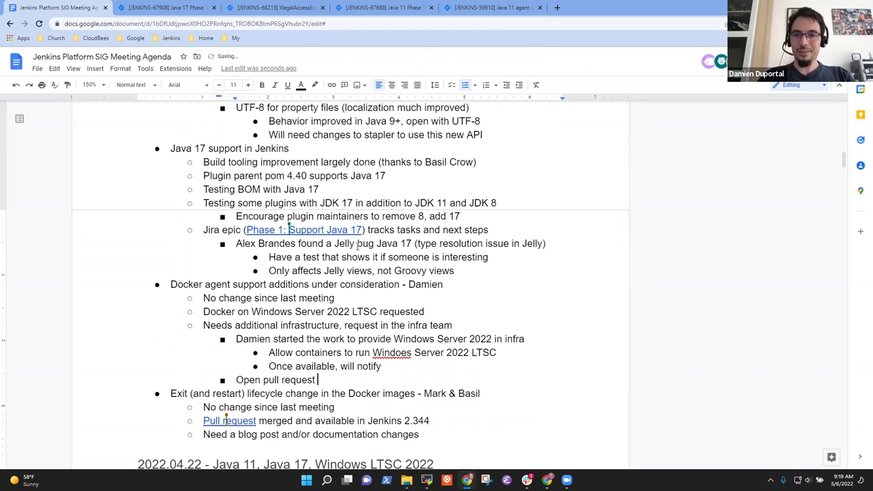
pyautogui.write('is running ')
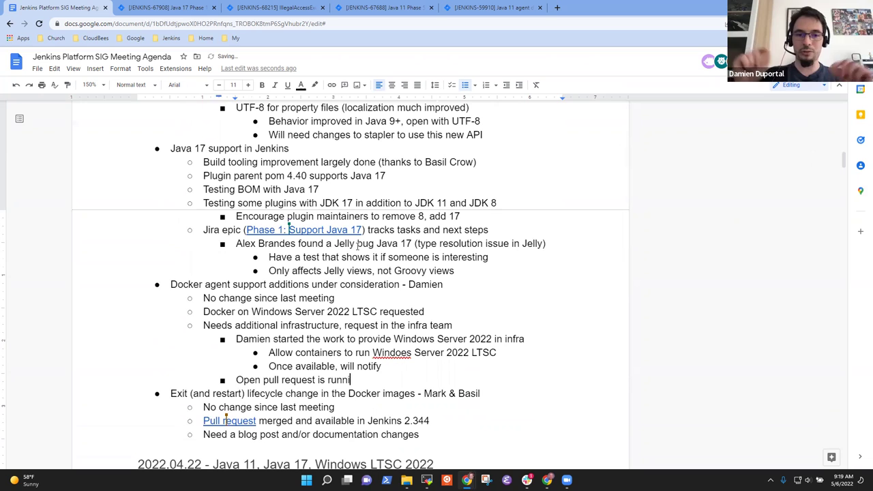
pyautogui.write('and failing')
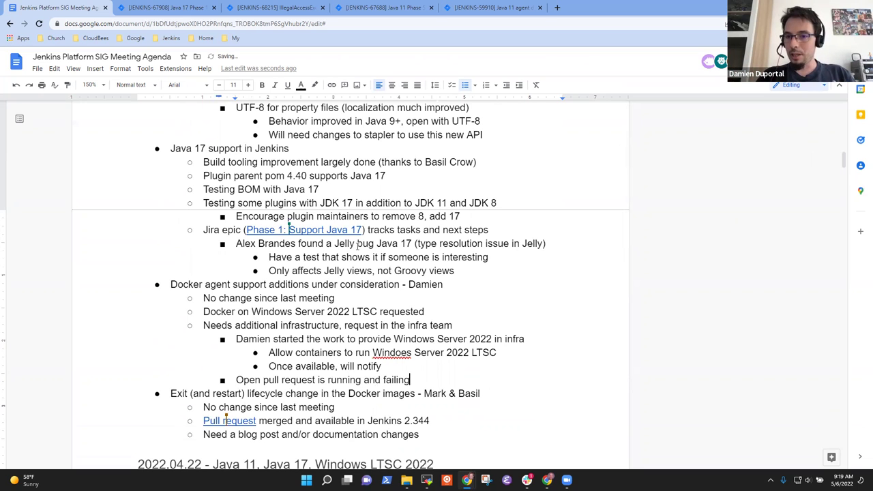
# Step: Correct the misspelled 'Windoes' to 'Windows' using the spelling suggestion
pyautogui.click(389, 352)
pyautogui.click(396, 336)
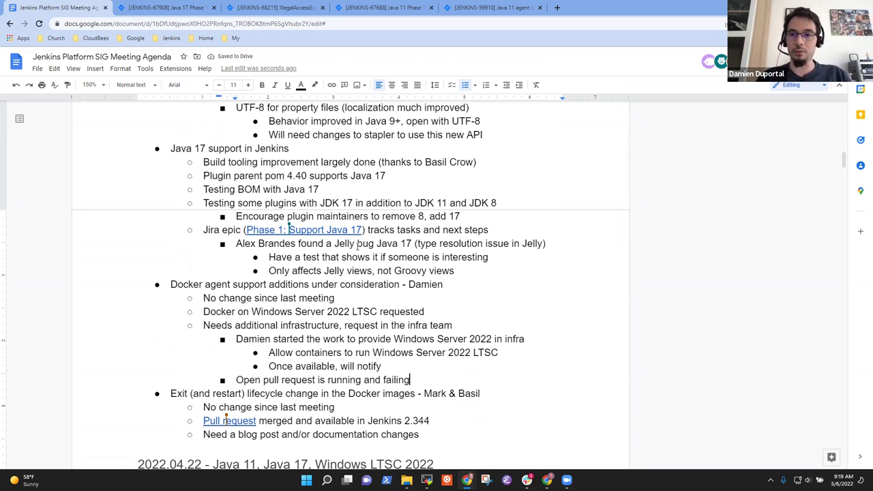
pyautogui.press('Return')
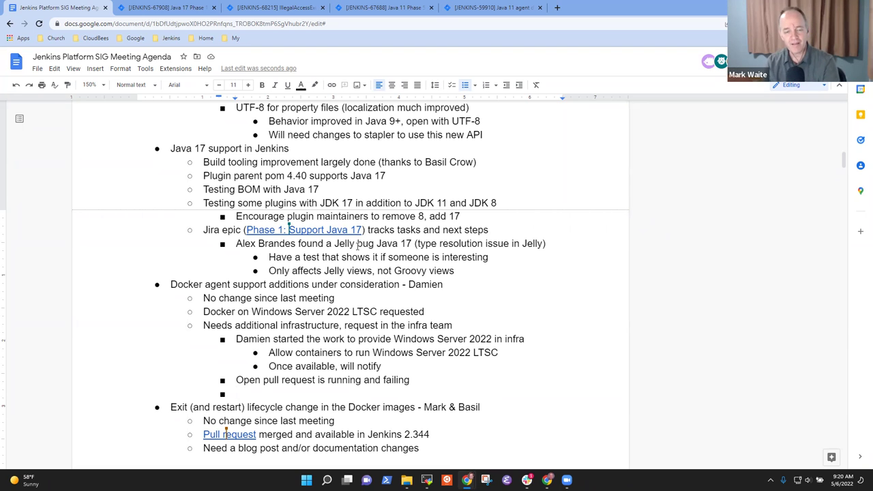
# Step: Type the bullet 'Likely need to retain the Windows Server 2019 LTSC machines'
pyautogui.write('Likeyl')
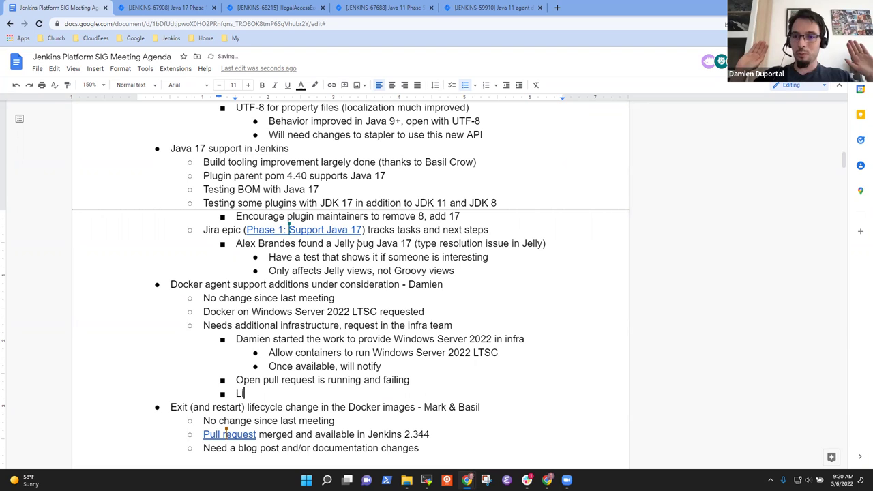
pyautogui.press('BackSpace')
pyautogui.press('BackSpace')
pyautogui.press('BackSpace')
pyautogui.write('ly need to retain the ')
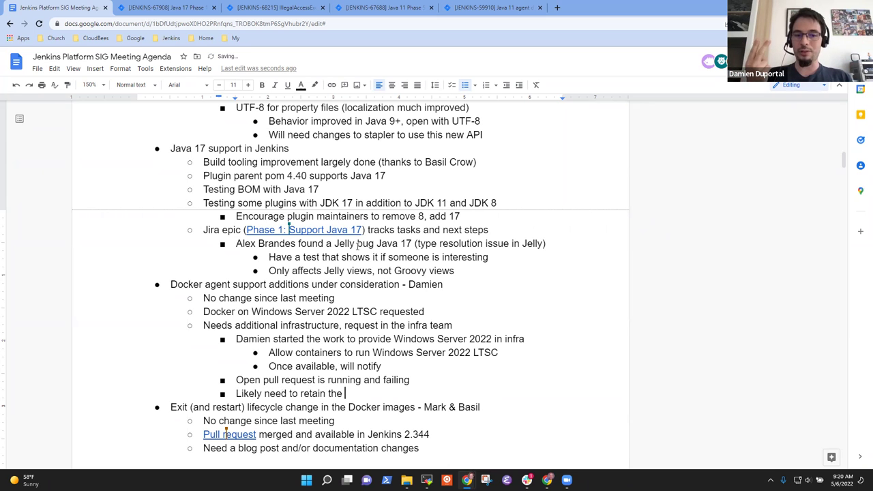
pyautogui.write('Windows Ser')
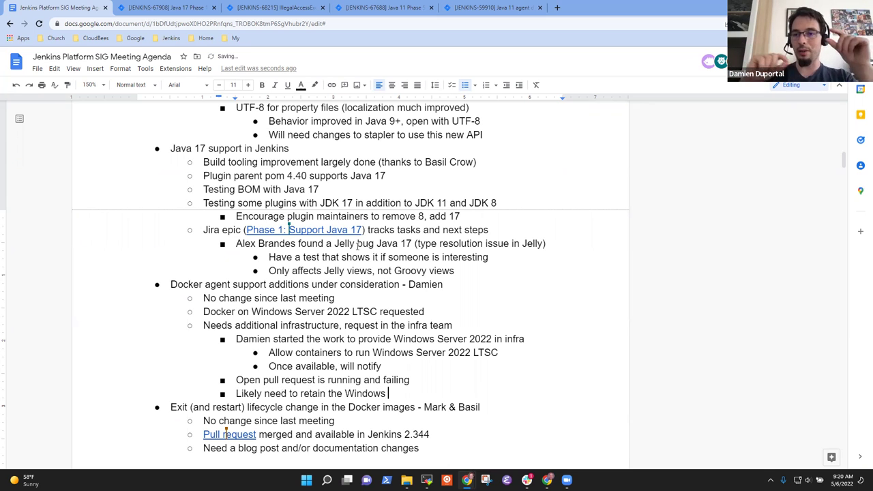
pyautogui.write('ver 201')
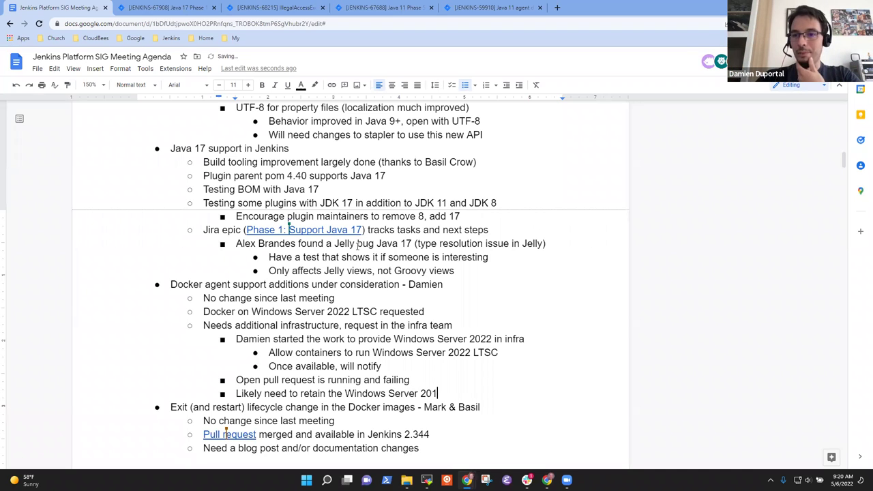
pyautogui.write('9 LTSC mac')
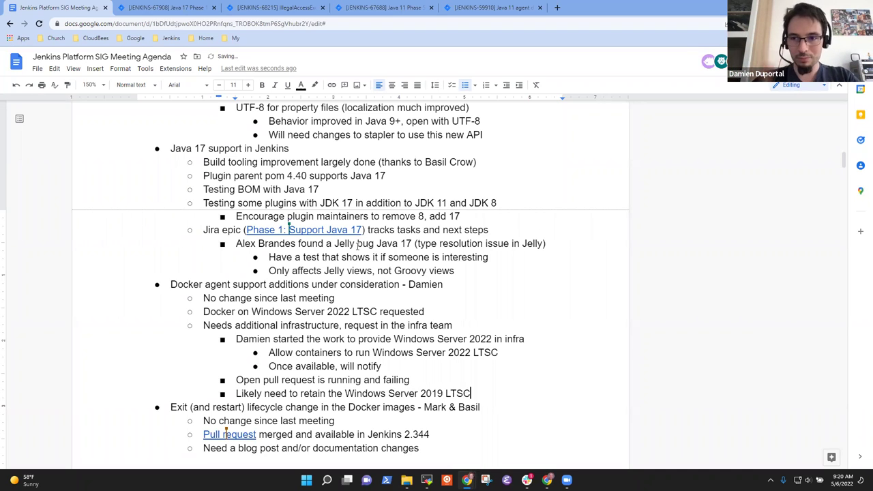
pyautogui.write('hines')
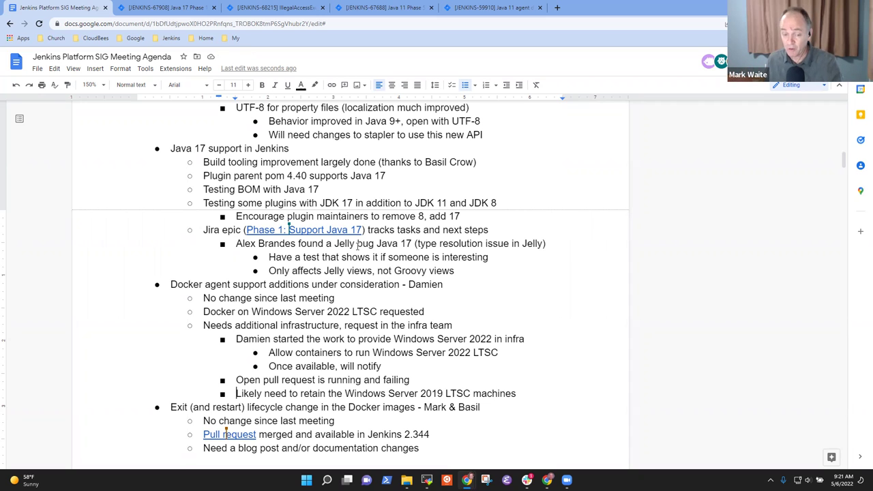
pyautogui.hotkey('shift', 'End')
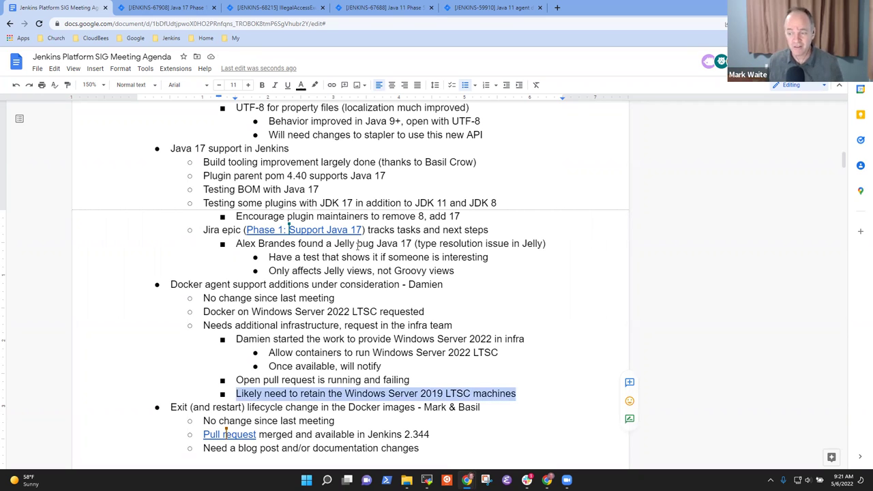
pyautogui.press('Right')
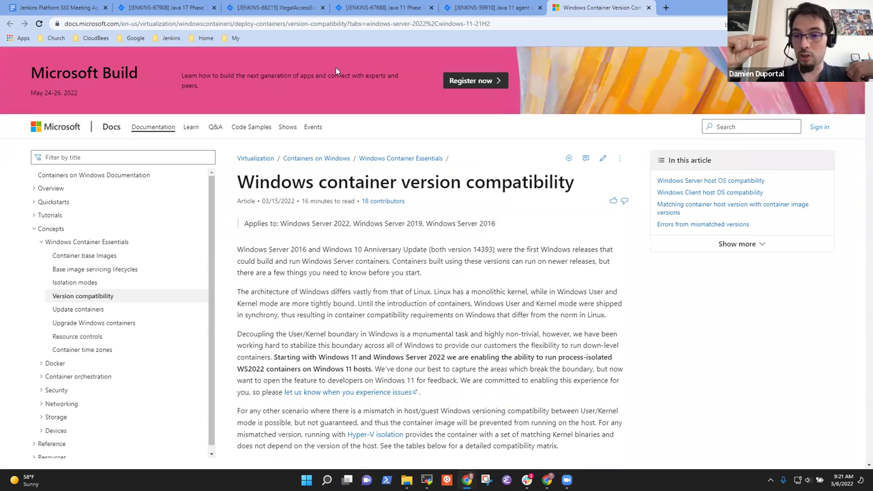
# Step: Add a nested 'See the Microsoft docs' bullet, linking 'Microsoft docs' to the compatibility page URL
pyautogui.click(240, 23)
pyautogui.click(51, 7)
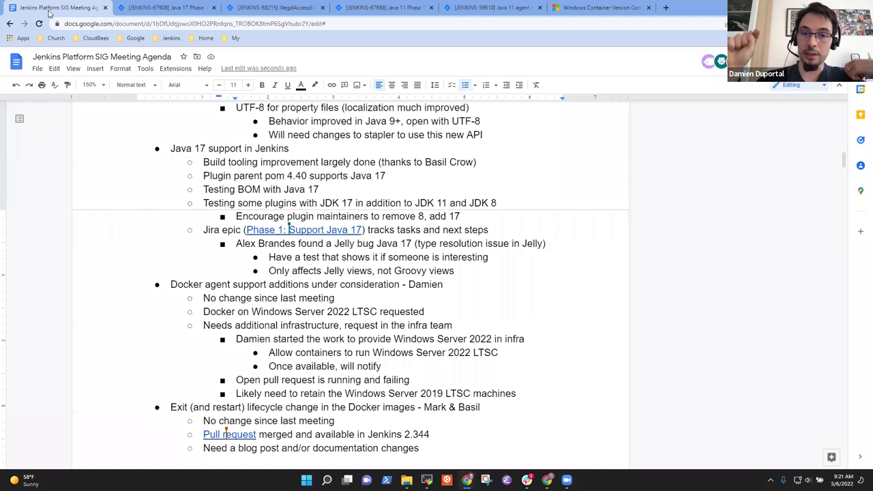
pyautogui.press('Return')
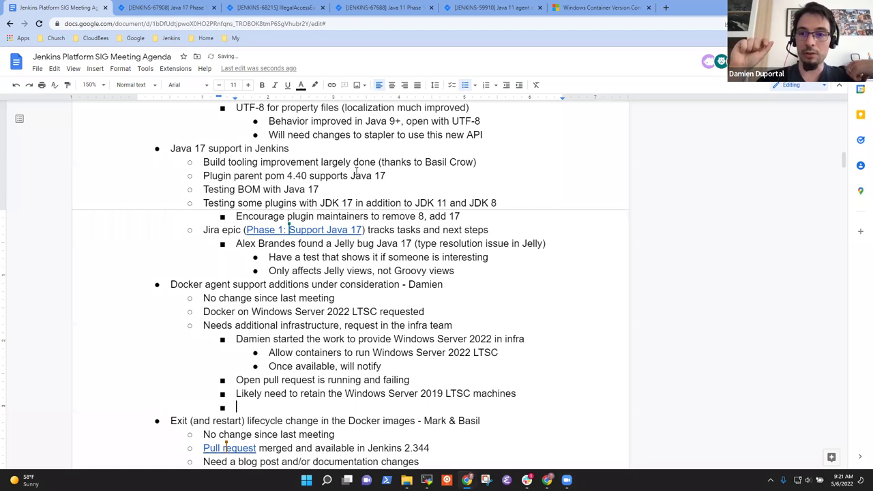
pyautogui.press('Tab')
pyautogui.write('See the Microso')
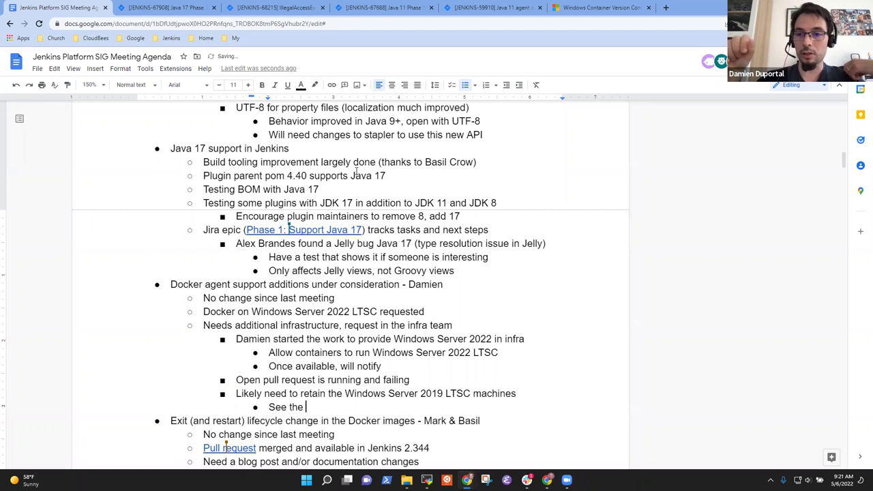
pyautogui.write('ft docs')
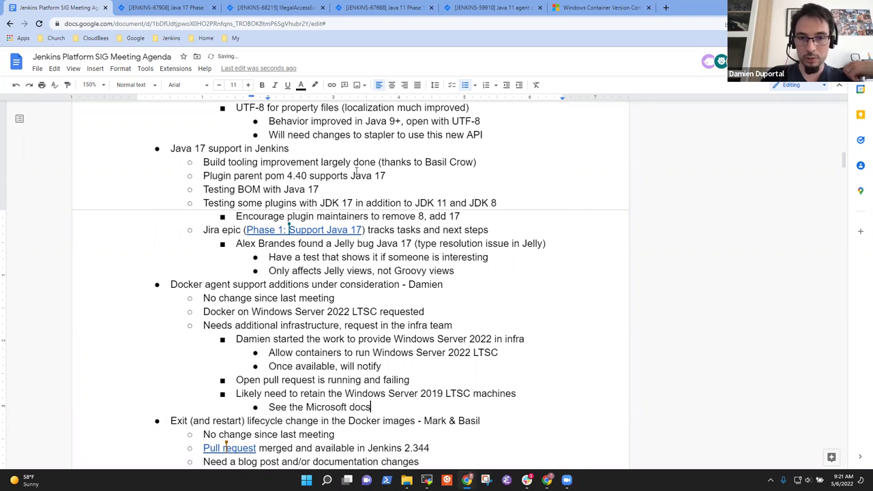
pyautogui.hotkey('ctrl', 'shift', 'Left')
pyautogui.hotkey('ctrl', 'shift', 'Left')
pyautogui.hotkey('ctrl', 'k')
pyautogui.hotkey('ctrl', 'v')
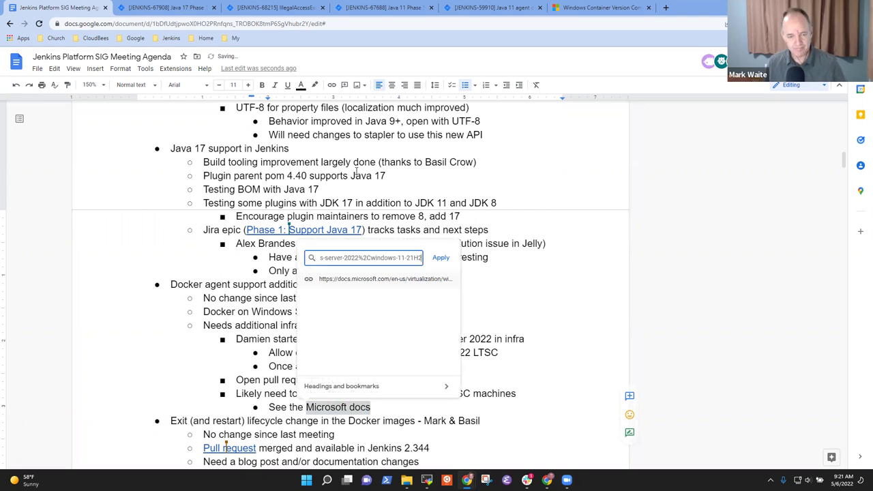
pyautogui.press('Return')
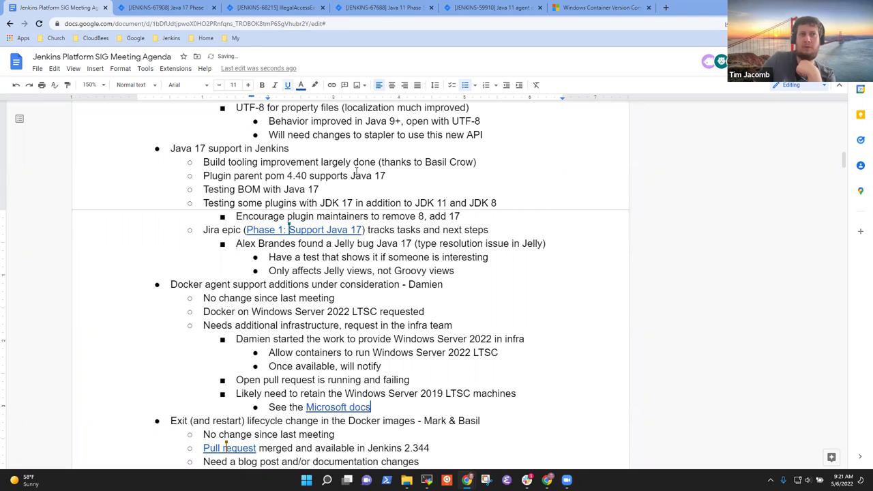
# Step: On the Windows container compatibility page, check the Windows Server 2022 row's isolation support marks
pyautogui.click(610, 8)
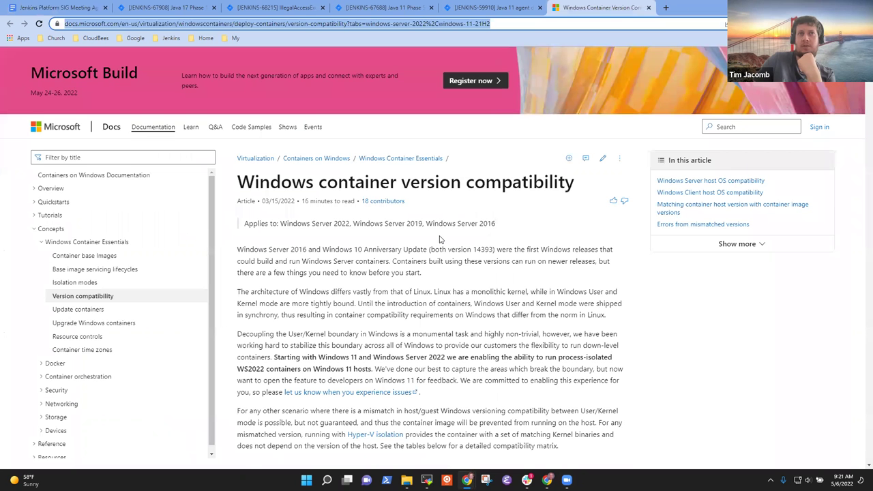
pyautogui.scroll(-5, 440, 239)
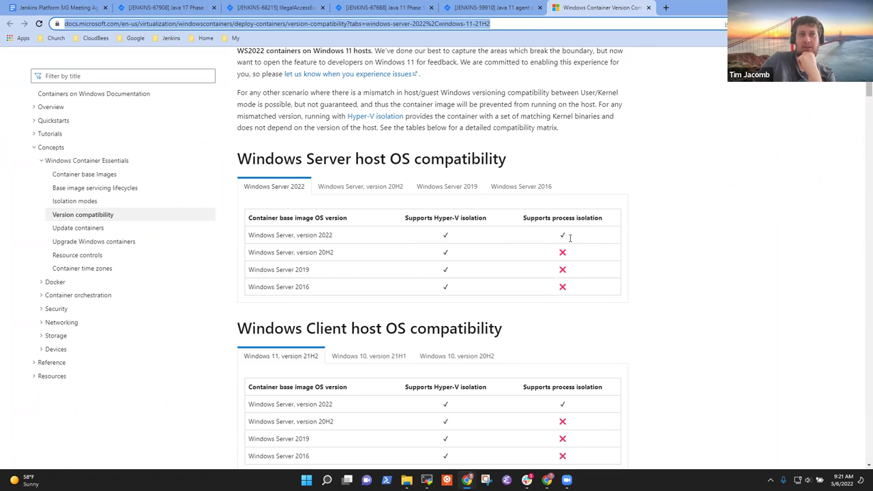
pyautogui.scroll(-1, 388, 245)
pyautogui.scroll(-3, 388, 245)
pyautogui.scroll(-5, 510, 258)
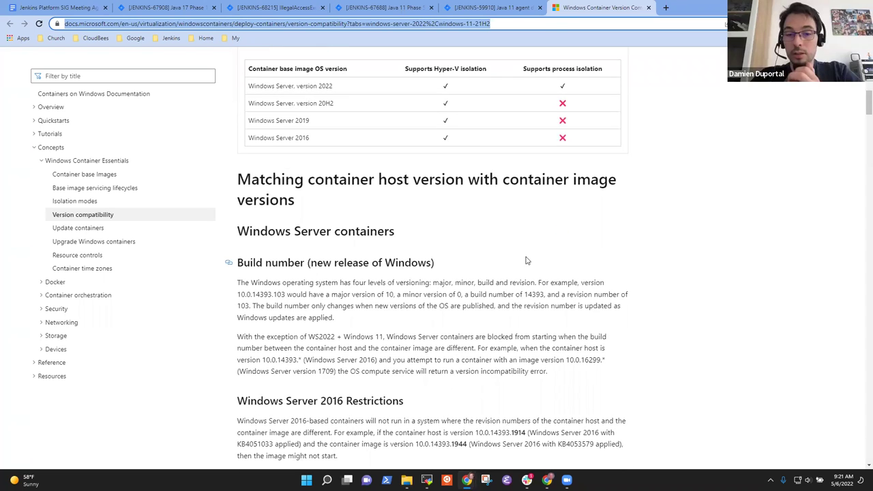
pyautogui.scroll(-6, 522, 262)
pyautogui.scroll(8, 524, 260)
pyautogui.scroll(4, 524, 261)
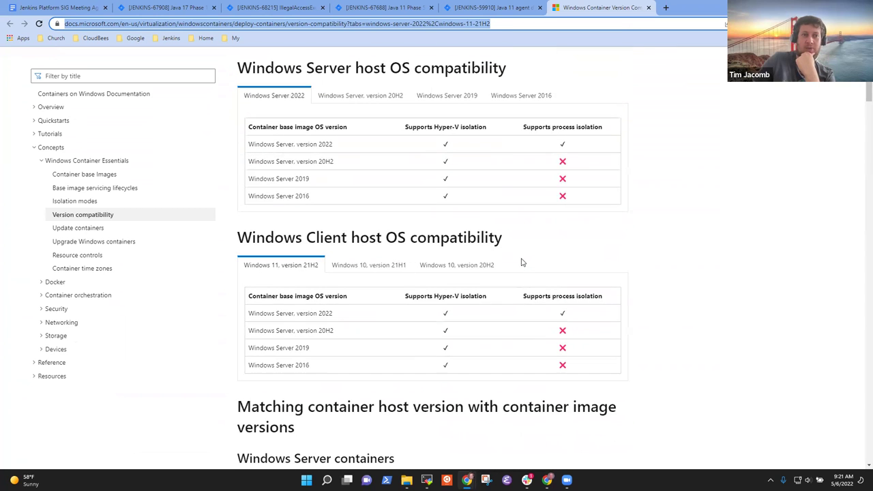
pyautogui.moveTo(334, 150)
pyautogui.mouseDown()
pyautogui.moveTo(243, 146)
pyautogui.moveTo(256, 158)
pyautogui.moveTo(247, 146)
pyautogui.mouseUp()
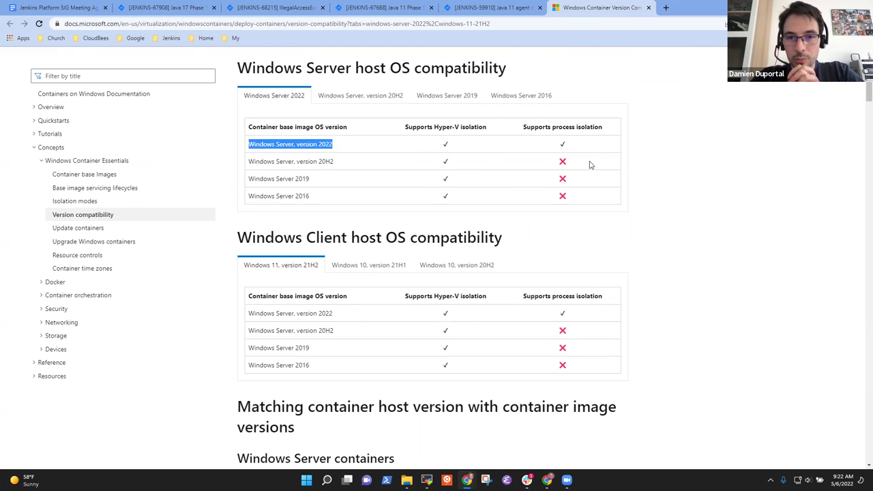
pyautogui.moveTo(600, 149); pyautogui.dragTo(258, 145)
pyautogui.click(712, 136)
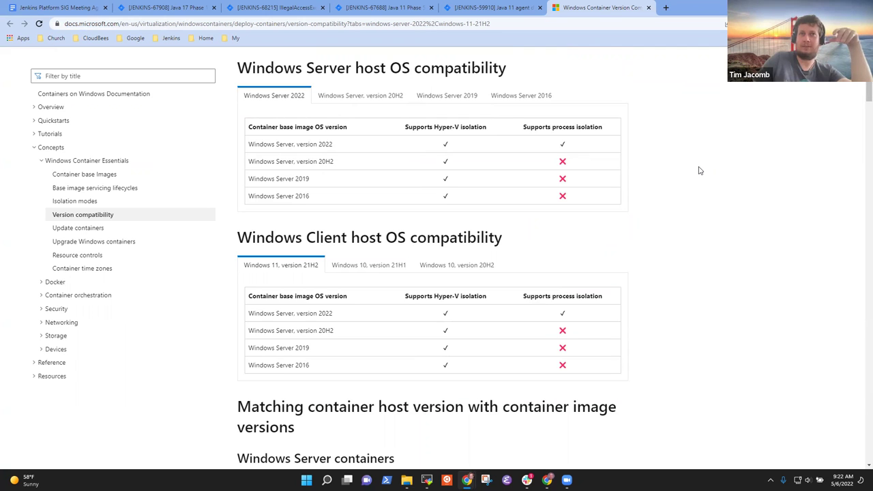
pyautogui.click(67, 9)
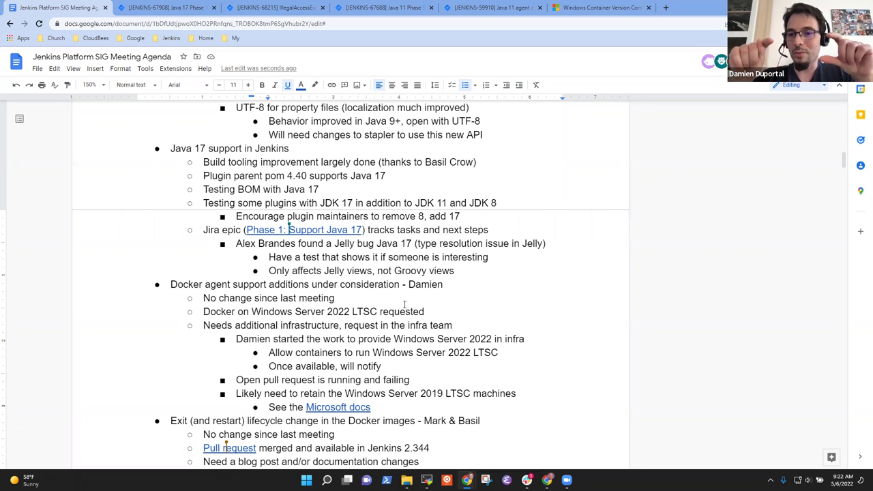
# Step: Back in the agenda, highlight the Docker agent support topic line
pyautogui.click(638, 7)
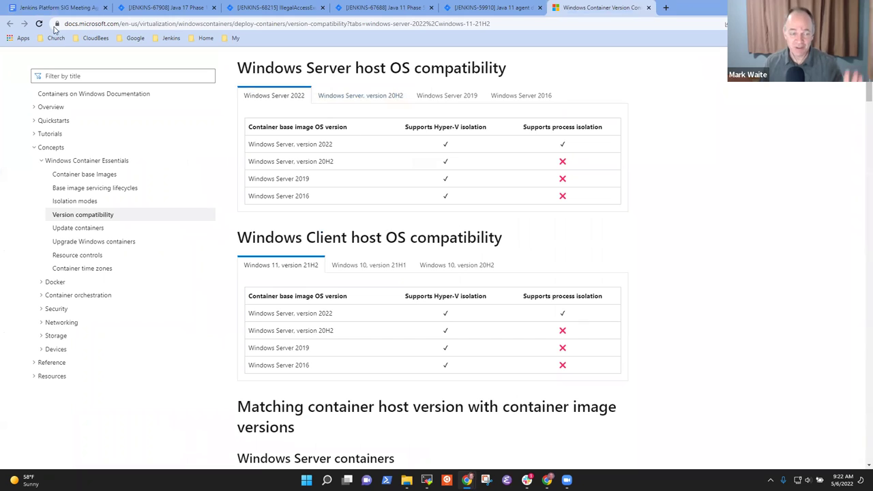
pyautogui.click(39, 8)
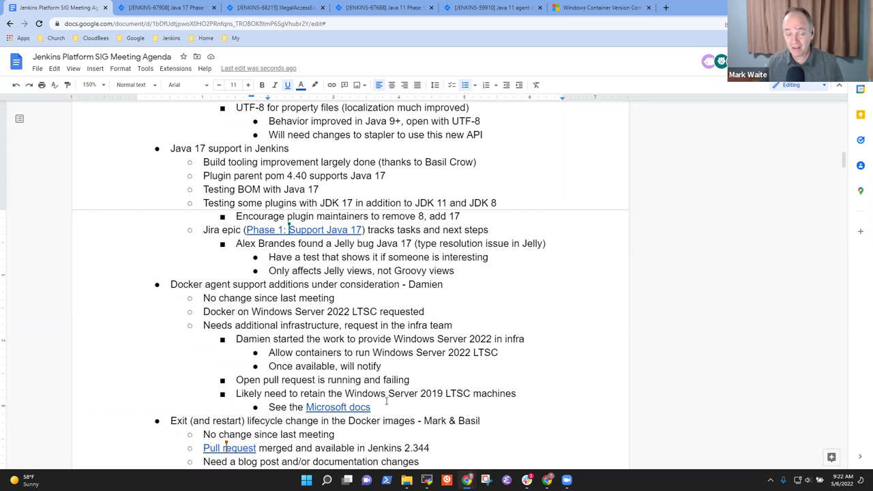
pyautogui.click(374, 394)
pyautogui.press('Up')
pyautogui.press('Up')
pyautogui.press('Home')
pyautogui.hotkey('shift', 'End')
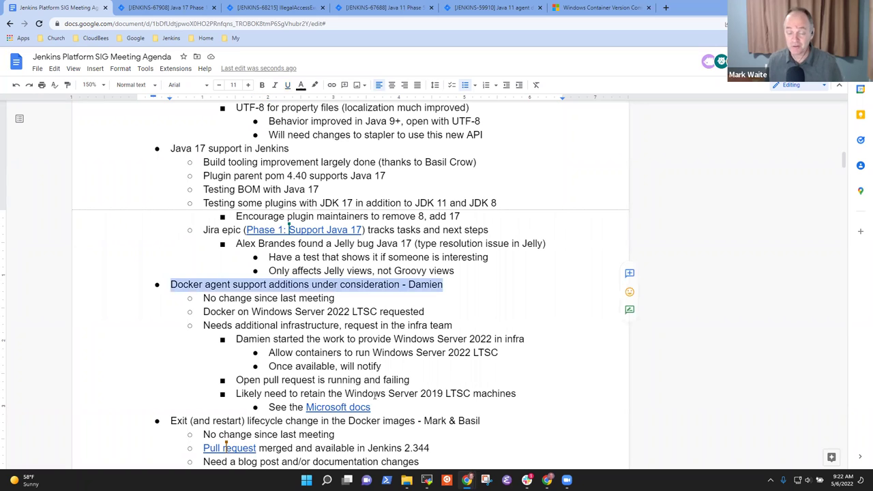
# Step: Highlight the Windows Server 2022 LTSC request line, then deselect it
pyautogui.press('Down')
pyautogui.press('Down')
pyautogui.press('End')
pyautogui.hotkey('shift', 'Home')
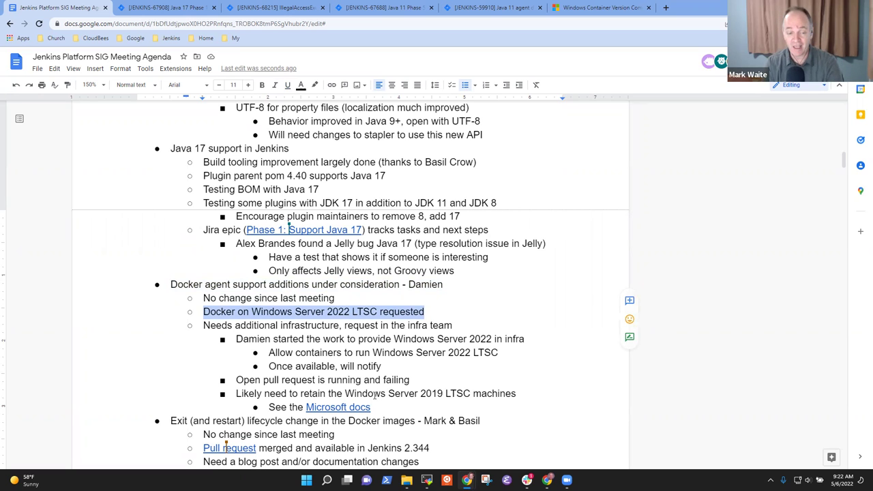
pyautogui.press('Left')
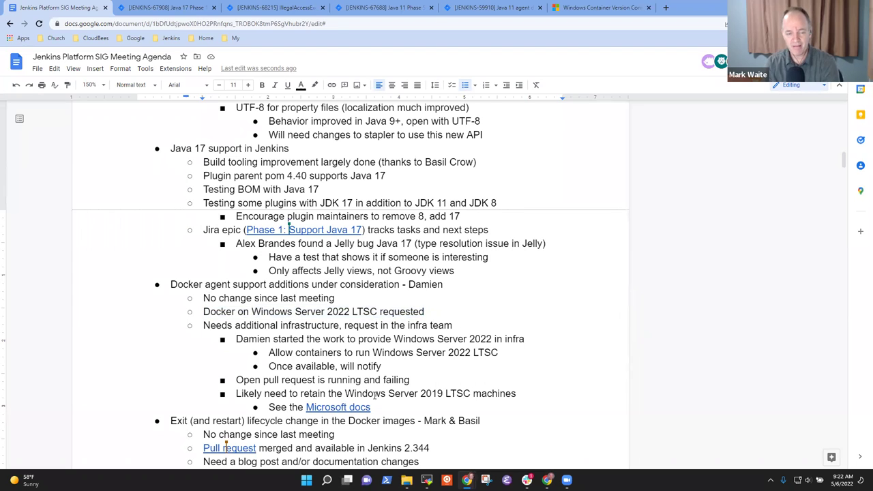
pyautogui.hotkey('ctrl', 'Right')
pyautogui.hotkey('ctrl', 'Right')
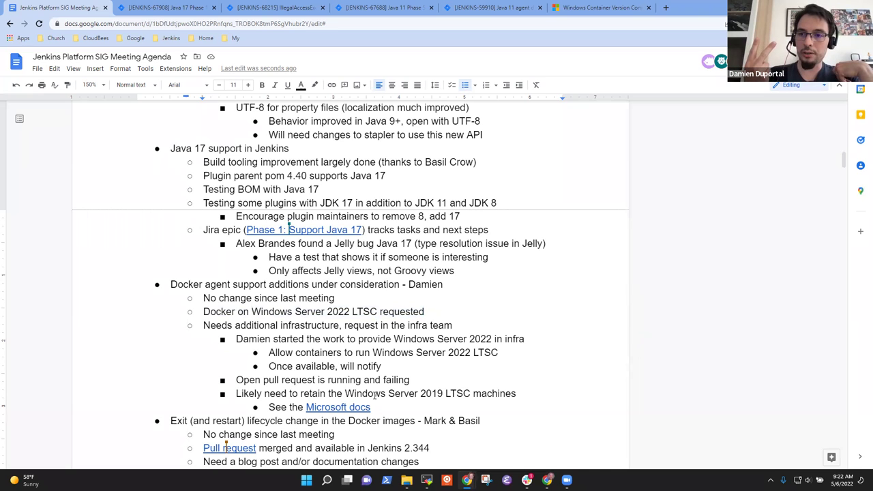
# Step: Move past the Microsoft docs note and highlight the Exit (and restart) lifecycle topic line
pyautogui.press('Down')
pyautogui.press('Down')
pyautogui.press('Down')
pyautogui.press('Up')
pyautogui.press('End')
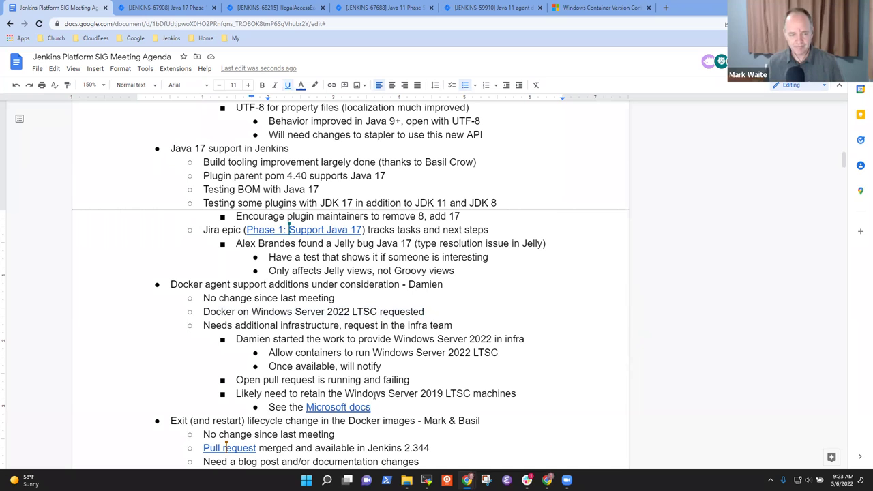
pyautogui.press('Down')
pyautogui.press('Down')
pyautogui.press('Down')
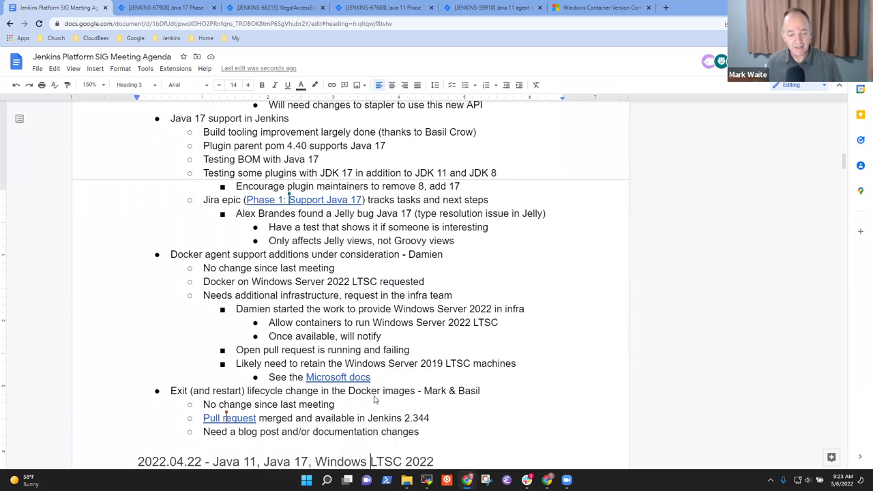
pyautogui.press('Up')
pyautogui.press('Up')
pyautogui.press('Up')
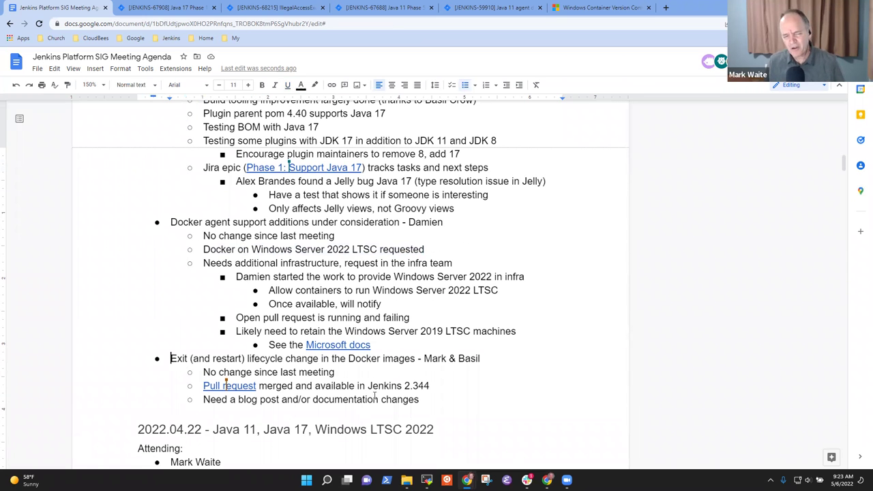
pyautogui.hotkey('shift', 'End')
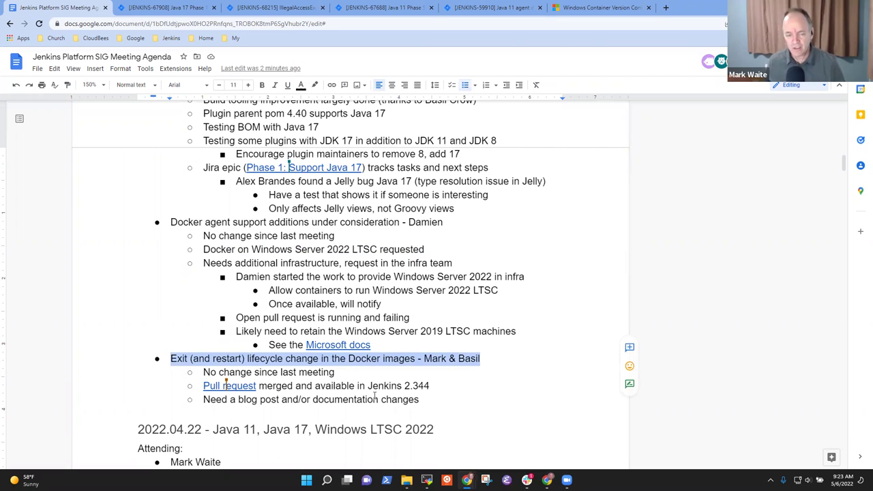
pyautogui.doubleClick(416, 385)
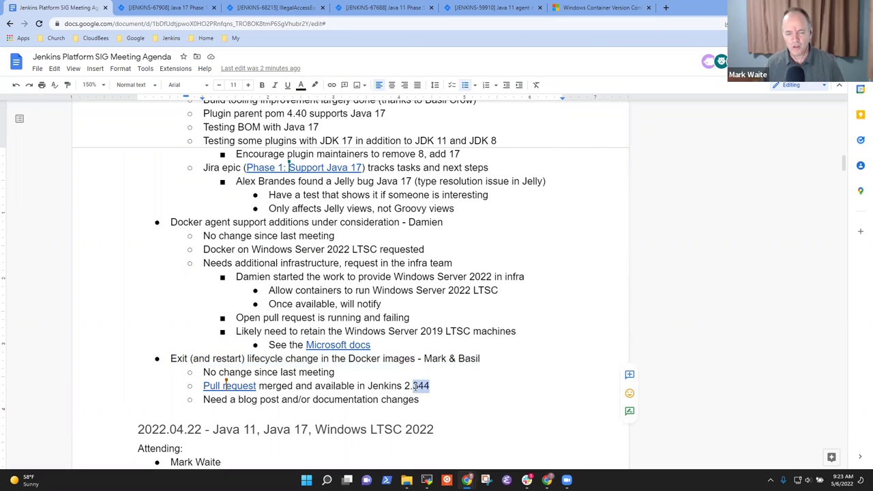
pyautogui.click(409, 386)
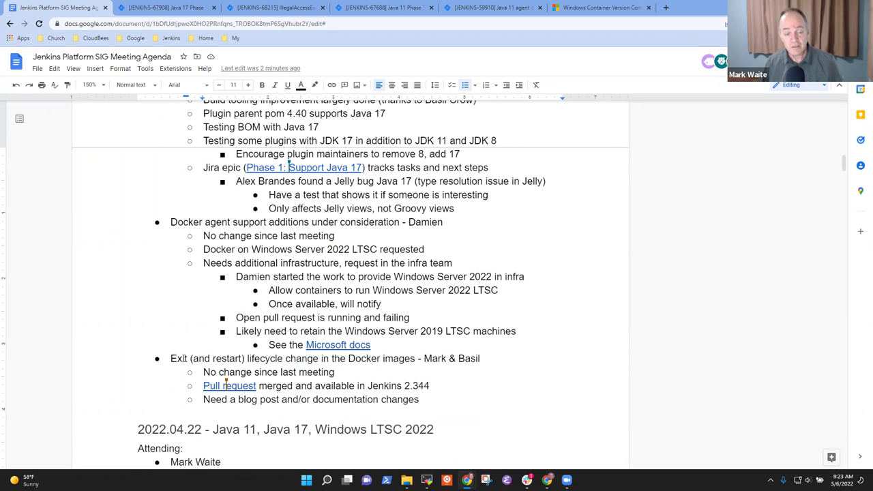
pyautogui.click(177, 358)
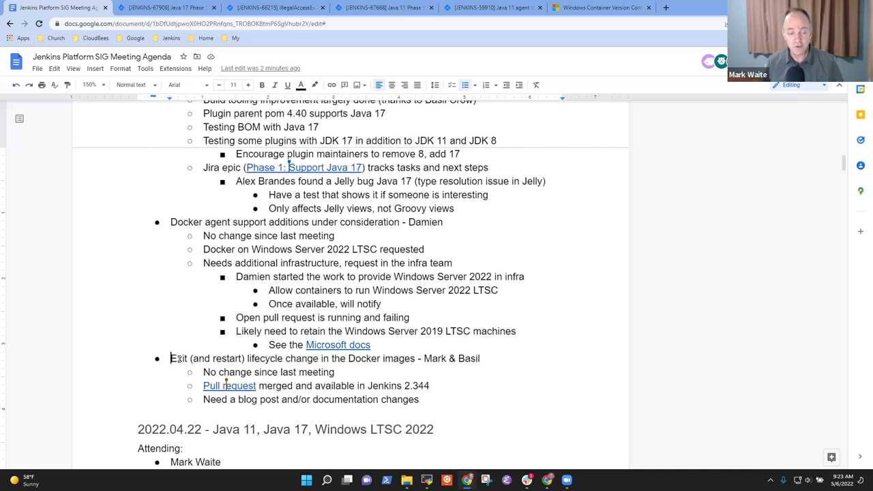
pyautogui.hotkey('ctrl', 'shift', 'Right')
pyautogui.hotkey('ctrl', 'shift', 'Right')
pyautogui.hotkey('ctrl', 'shift', 'Right')
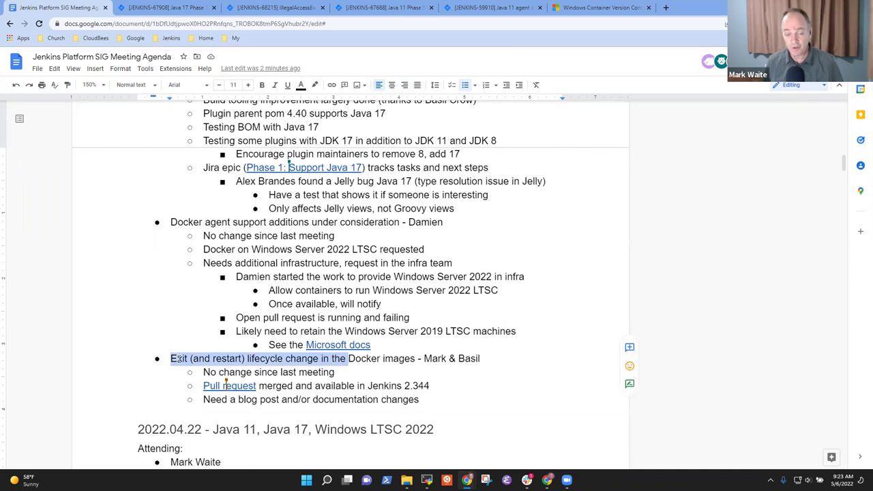
pyautogui.hotkey('ctrl', 'shift', 'Right')
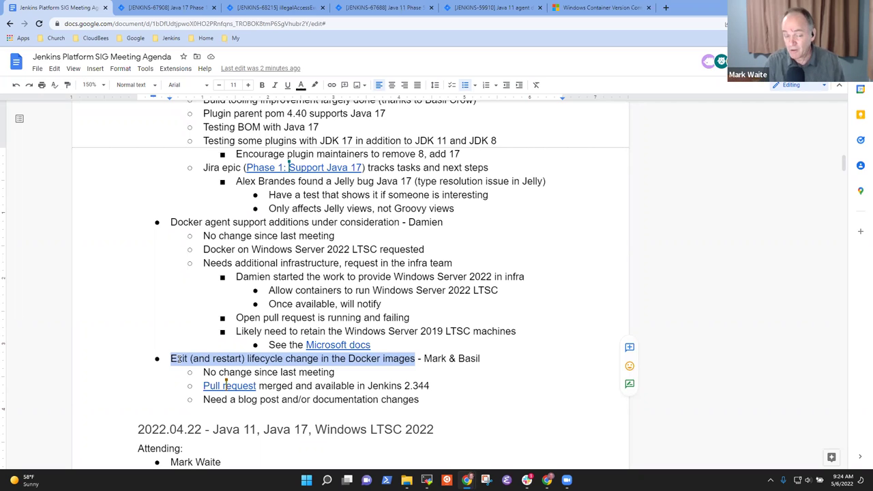
pyautogui.click(270, 400)
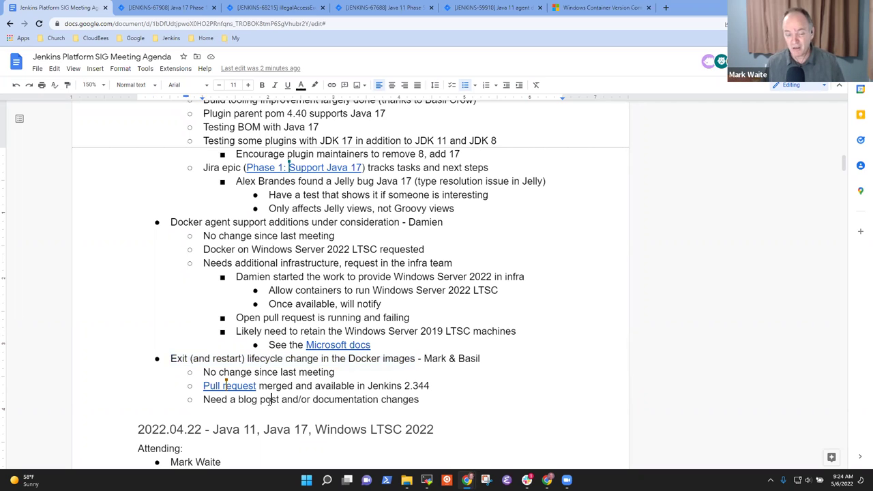
pyautogui.press('Home')
pyautogui.hotkey('shift', 'End')
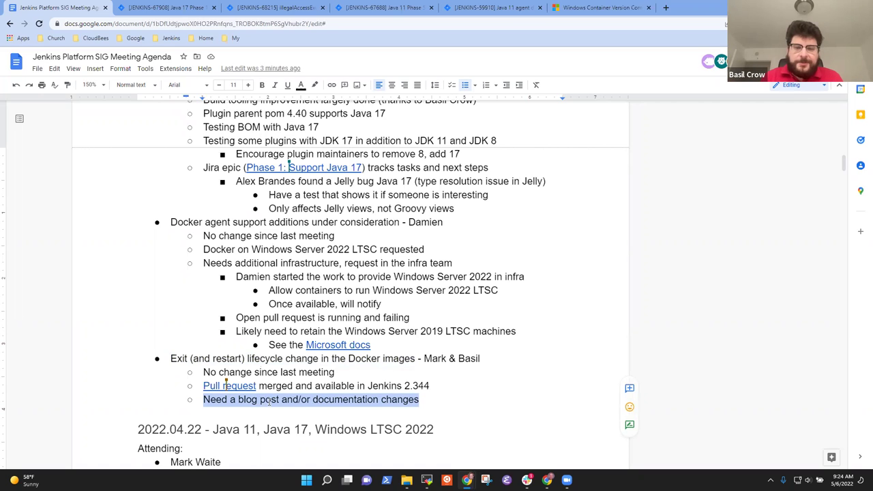
# Step: Add a sub-bullet 'First shipped in 2.332.3 LTS' below the blog post note
pyautogui.press('Left')
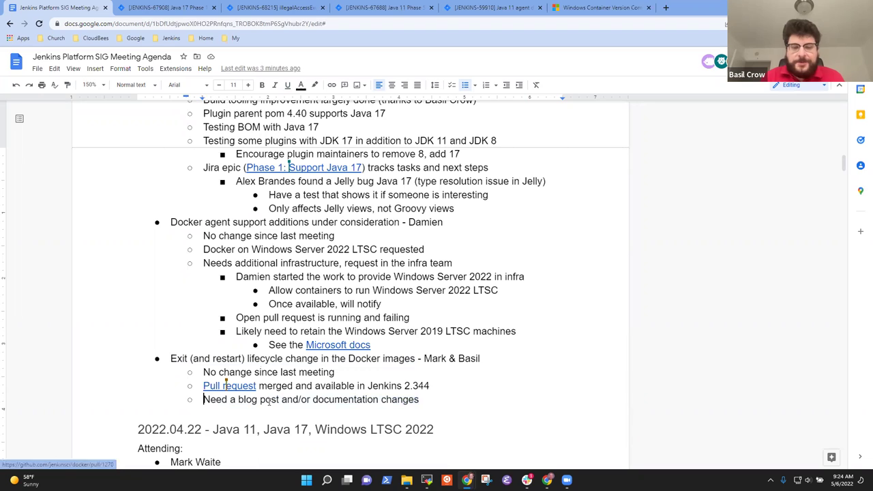
pyautogui.press('End')
pyautogui.press('Return')
pyautogui.write('First shipped')
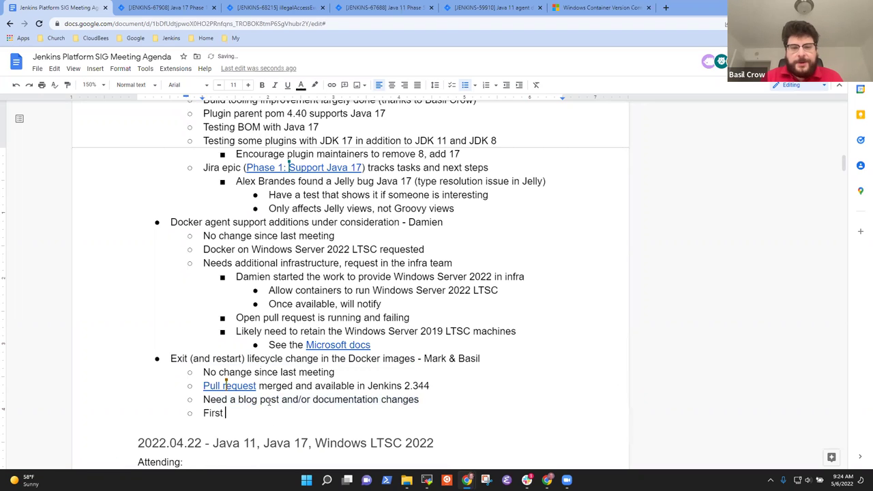
pyautogui.write(' in ')
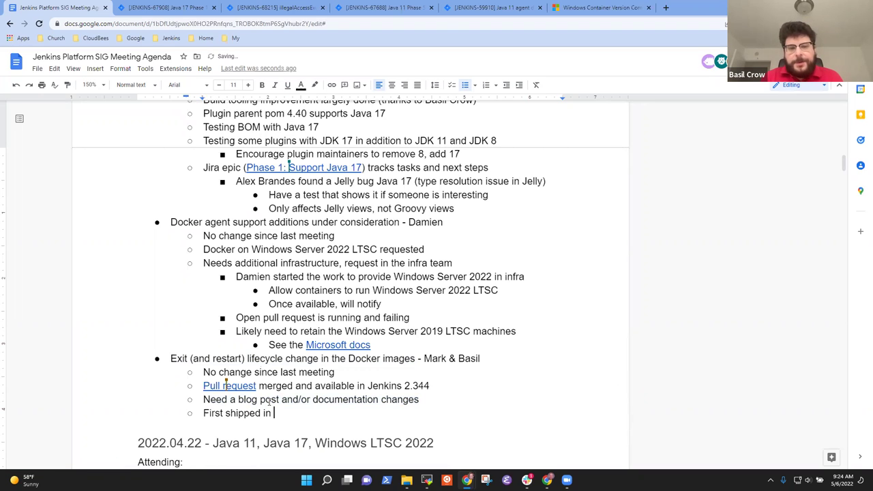
pyautogui.write('2.332.2')
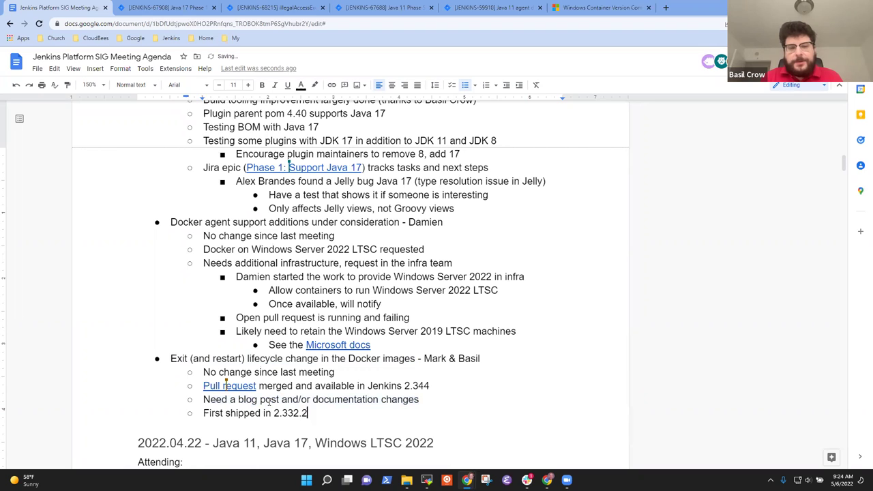
pyautogui.press('BackSpace')
pyautogui.write('3 LTS')
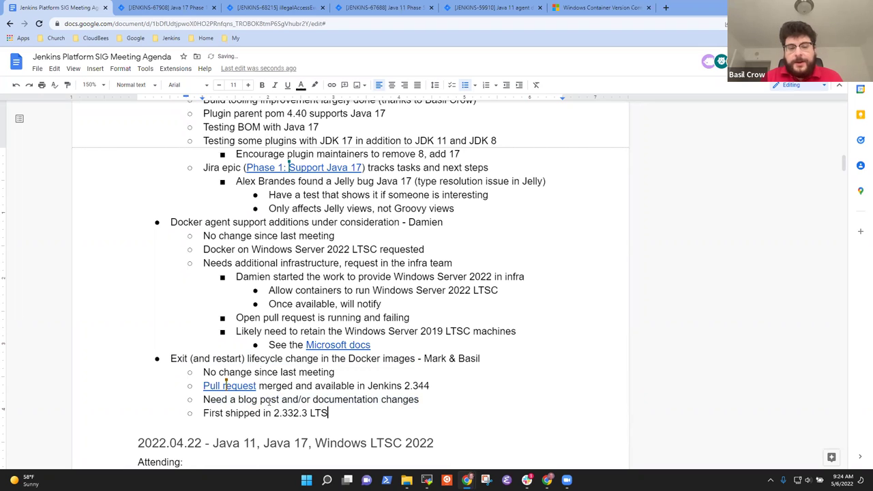
# Step: Nest the note 'Likely many production environments were already running with the new lifecycle'
pyautogui.press('Return')
pyautogui.press('Tab')
pyautogui.write('Likelty')
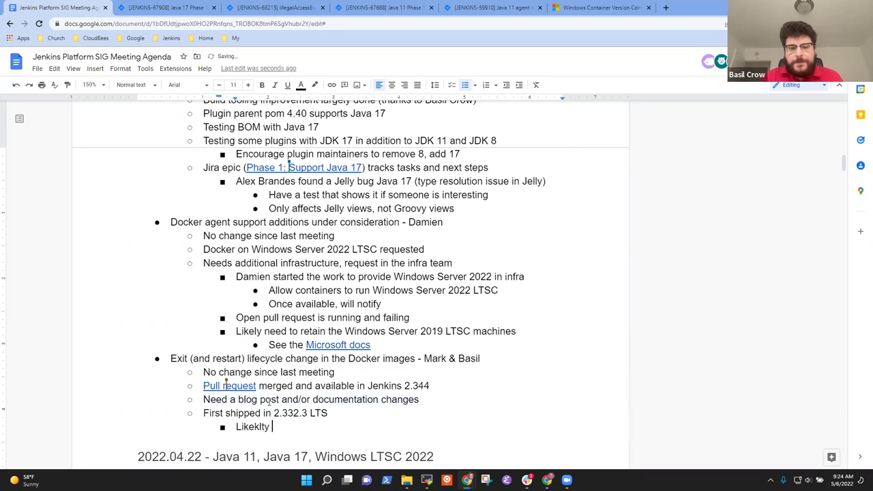
pyautogui.press('BackSpace')
pyautogui.press('BackSpace')
pyautogui.press('BackSpace')
pyautogui.write('ly man')
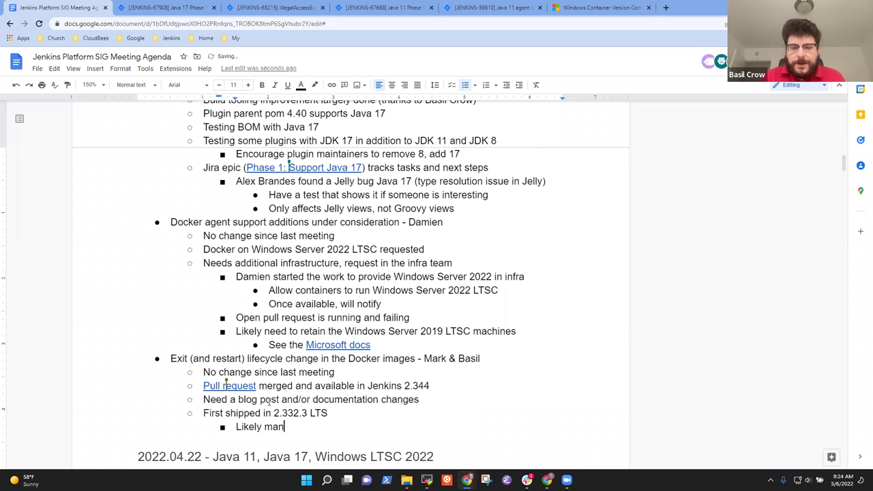
pyautogui.write('y users')
pyautogui.press('BackSpace')
pyautogui.press('BackSpace')
pyautogui.press('BackSpace')
pyautogui.write('production enviro')
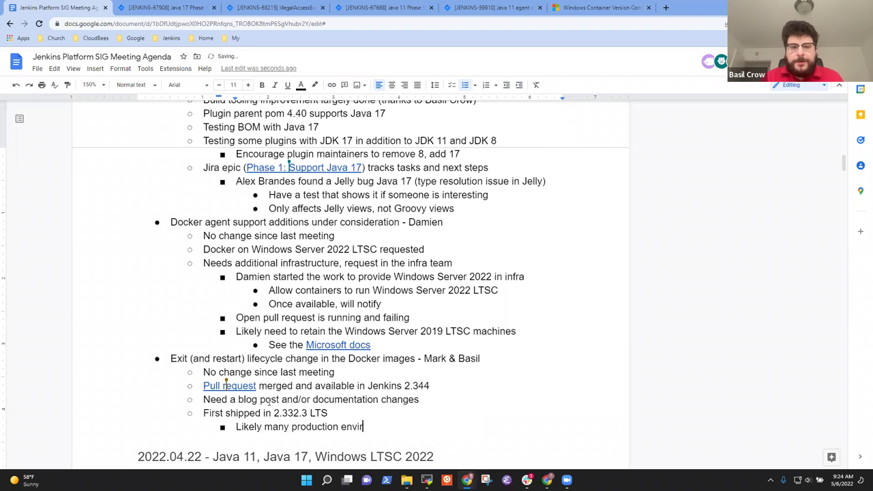
pyautogui.write('nments were already running')
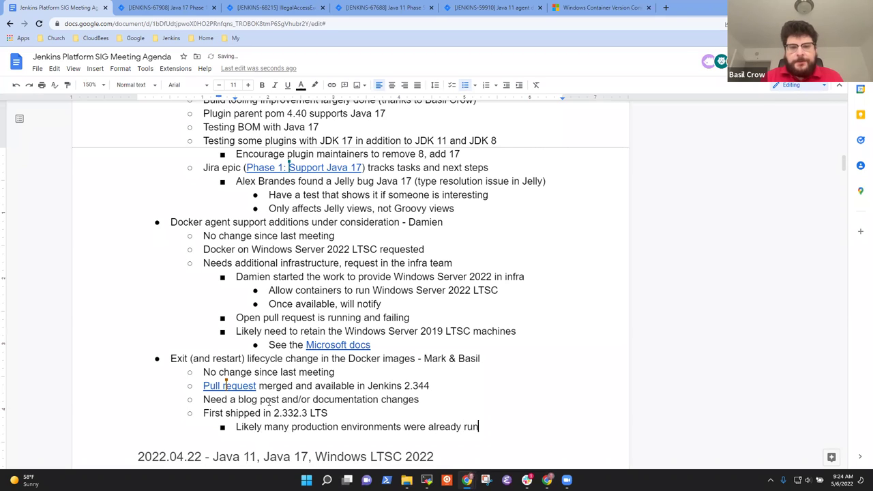
pyautogui.write('in')
pyautogui.press('BackSpace')
pyautogui.press('BackSpace')
pyautogui.press('BackSpace')
pyautogui.write('with ')
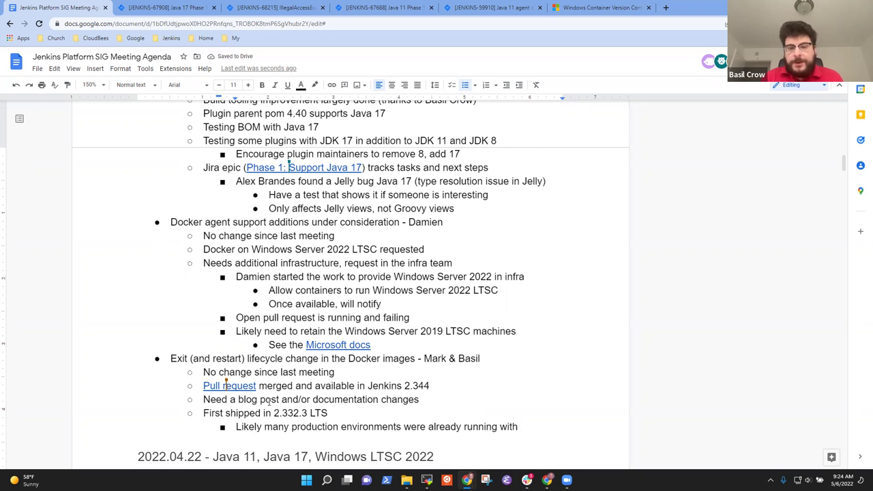
pyautogui.write('the ')
pyautogui.write('existing')
pyautogui.press('BackSpace')
pyautogui.press('BackSpace')
pyautogui.press('BackSpace')
pyautogui.write('the beh')
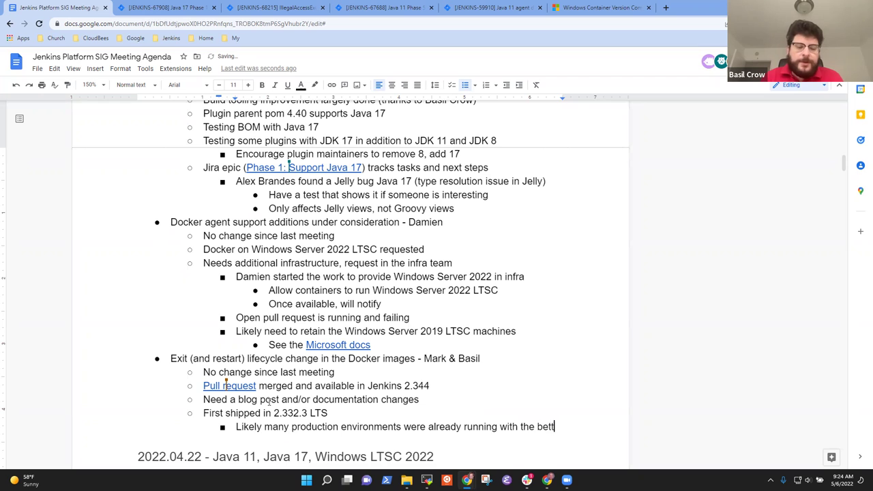
pyautogui.press('BackSpace')
pyautogui.press('BackSpace')
pyautogui.press('BackSpace')
pyautogui.write('new life')
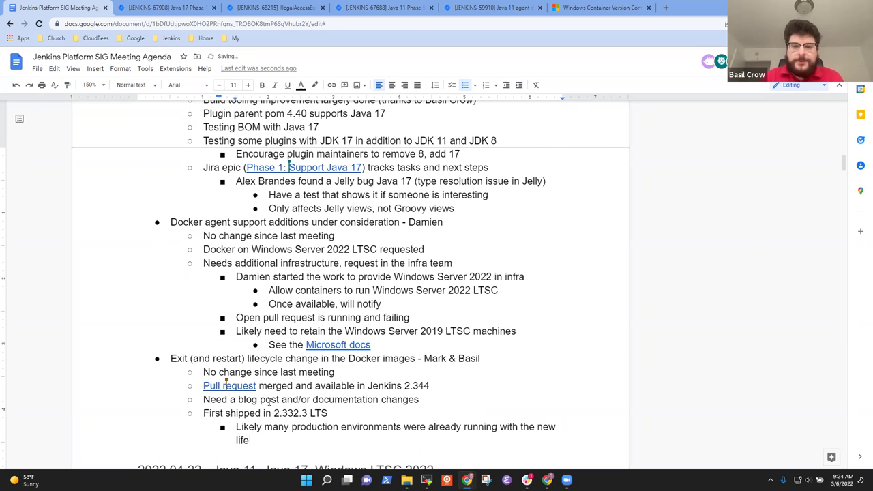
pyautogui.write('cycle')
# Step: Add a second-level bullet 'Nothing wrong with a note in the changelog and the upgrade guide'
pyautogui.press('Return')
pyautogui.hotkey('shift', 'Tab')
pyautogui.write('Nothing wrong ')
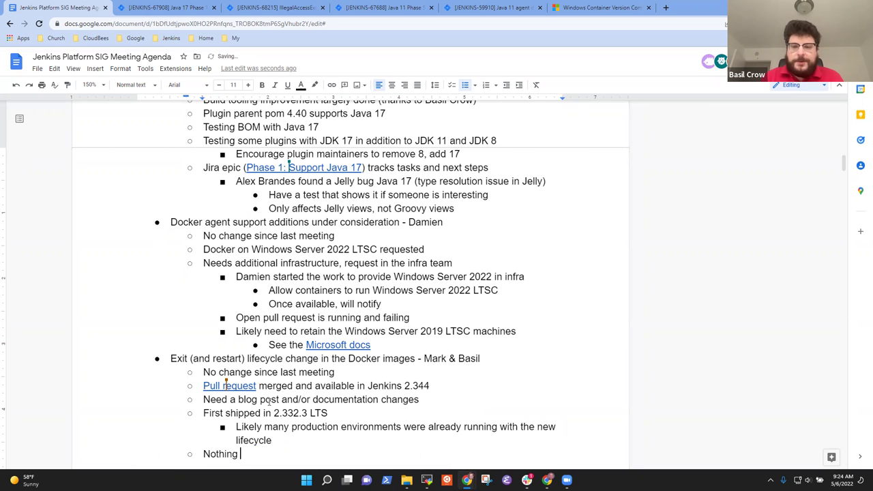
pyautogui.write('with a note in the')
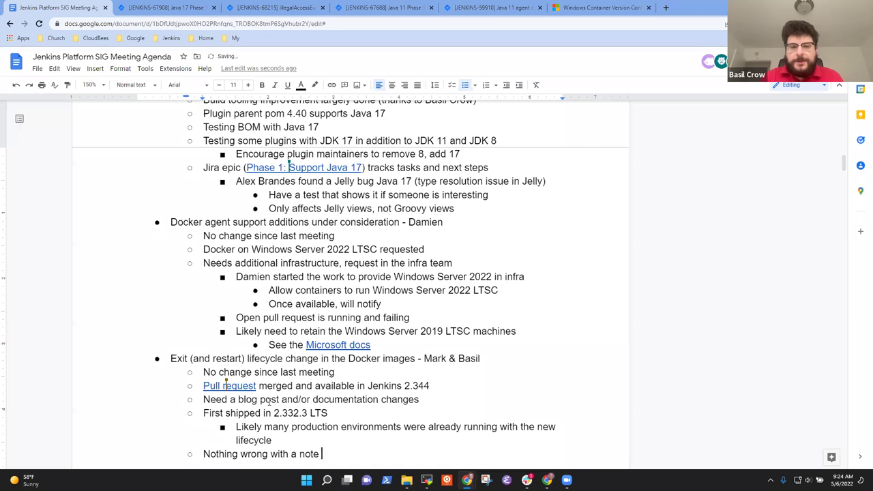
pyautogui.write(' changelog and th')
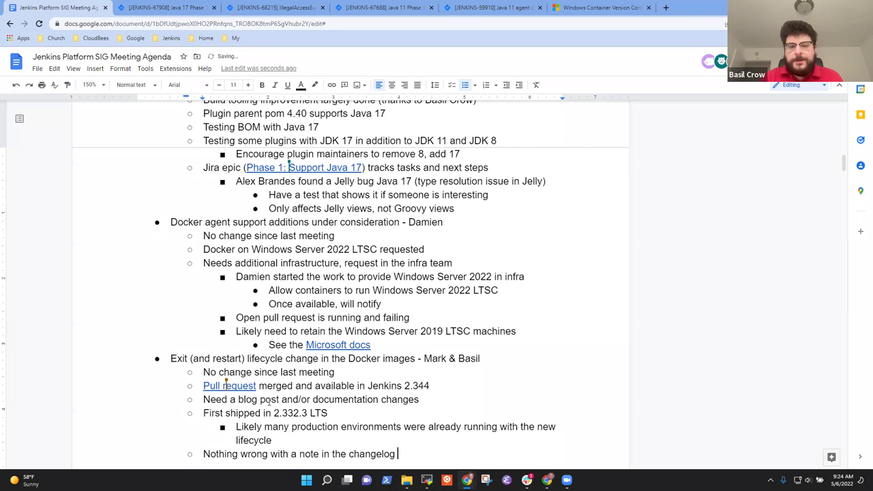
pyautogui.write('e upgrade guide')
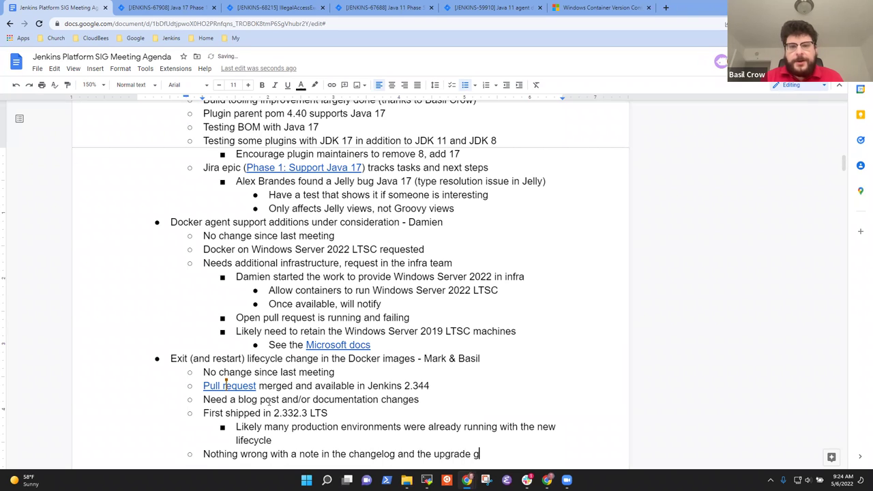
# Step: Under it, start the sub-point 'See the Docker documentation in the'
pyautogui.press('Return')
pyautogui.press('Tab')
pyautogui.write('See the D')
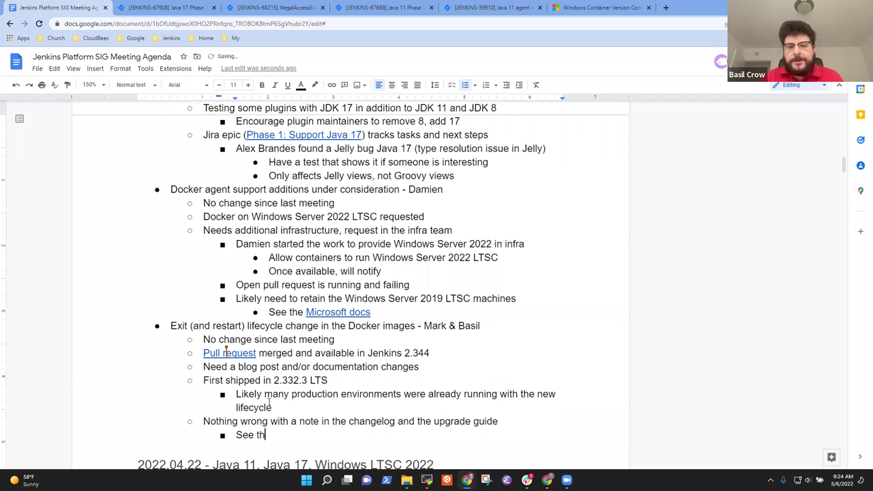
pyautogui.write('ocker')
pyautogui.write('comman')
pyautogui.hotkey('ctrl', 'BackSpace')
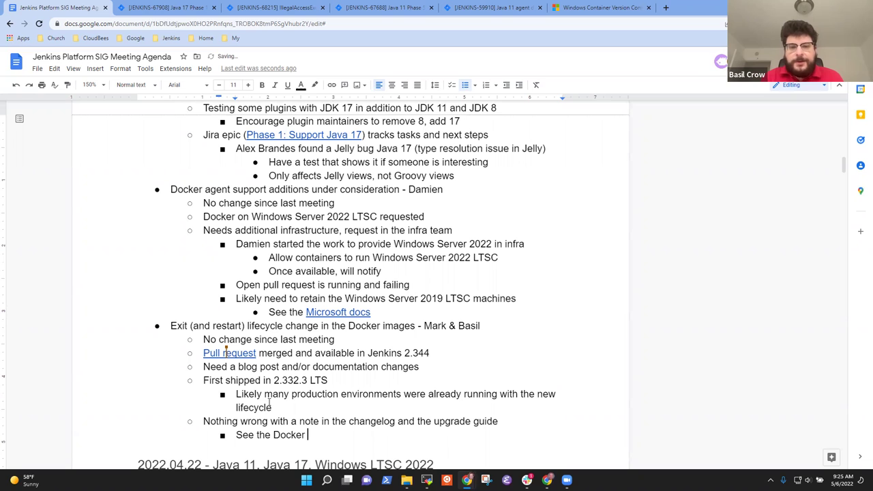
pyautogui.write('documentatin')
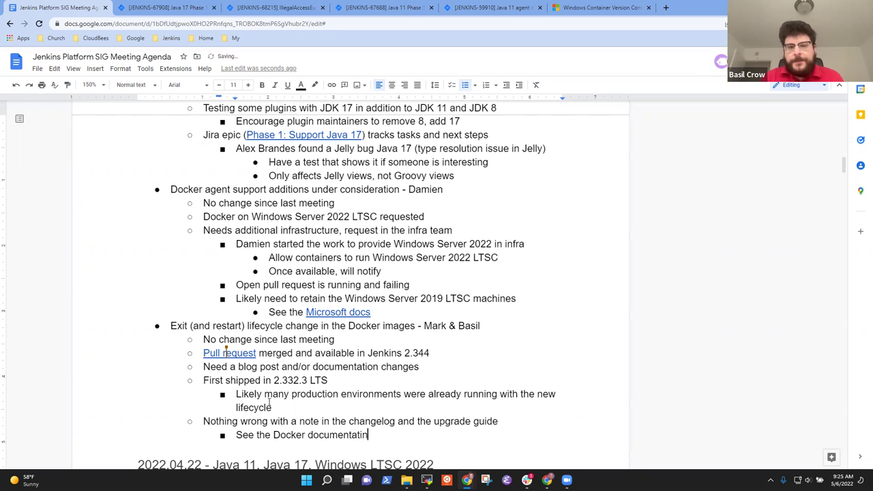
pyautogui.press('BackSpace')
pyautogui.press('BackSpace')
pyautogui.write('ion in the')
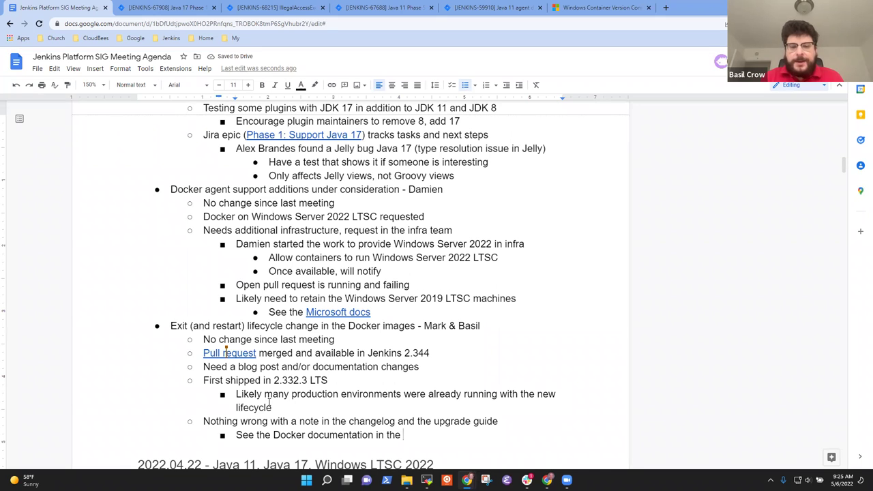
pyautogui.press('Up')
pyautogui.press('Up')
pyautogui.press('Up')
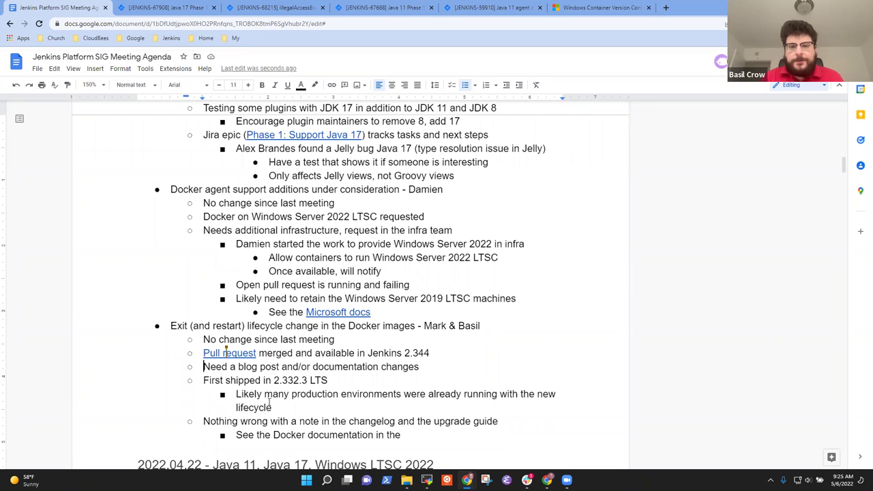
# Step: Replace 'a blog post and/or documentation changes' with 'changelog and/or upgrade guide entry'
pyautogui.hotkey('ctrl', 'Left')
pyautogui.hotkey('ctrl', 'Left')
pyautogui.hotkey('ctrl', 'Left')
pyautogui.hotkey('ctrl', 'shift', 'Right')
pyautogui.hotkey('ctrl', 'shift', 'Right')
pyautogui.hotkey('ctrl', 'shift', 'Right')
pyautogui.hotkey('ctrl', 'shift', 'Right')
pyautogui.hotkey('ctrl', 'shift', 'Right')
pyautogui.hotkey('ctrl', 'shift', 'Right')
pyautogui.press('BackSpace')
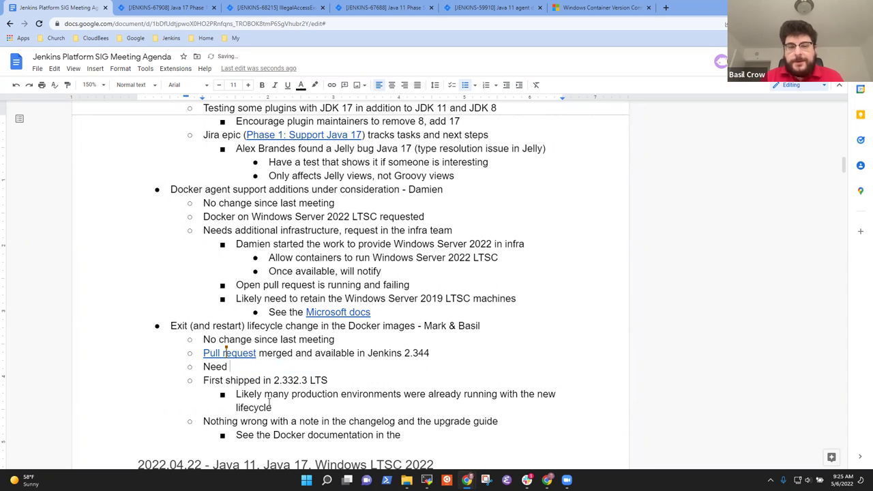
pyautogui.write('changelog and')
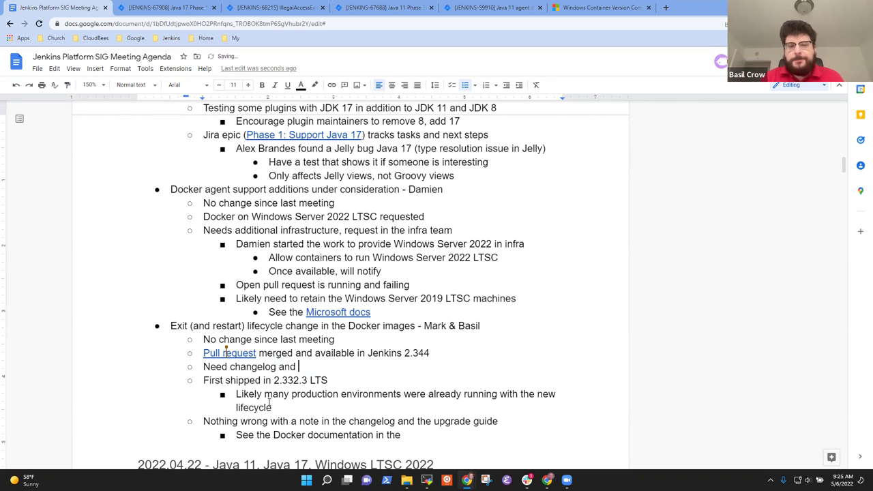
pyautogui.write(' upgra')
pyautogui.hotkey('ctrl', 'BackSpace')
pyautogui.press('BackSpace')
pyautogui.write('/or upgrade')
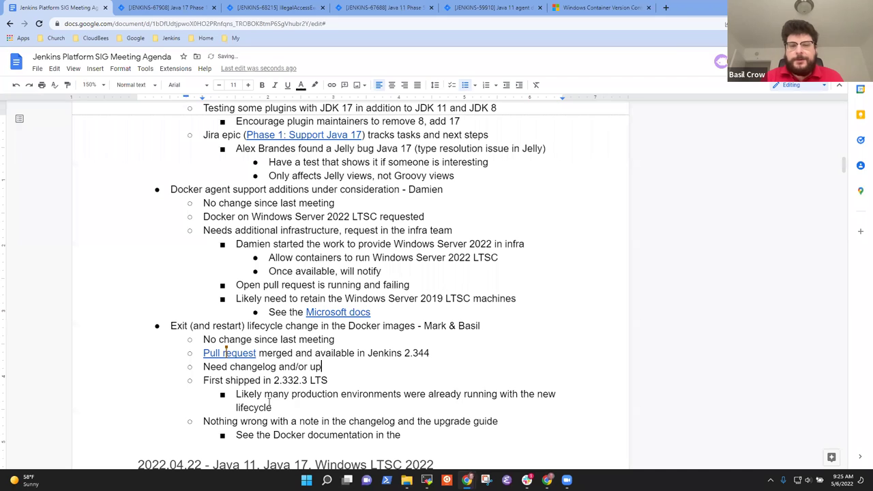
pyautogui.write(' guide entry')
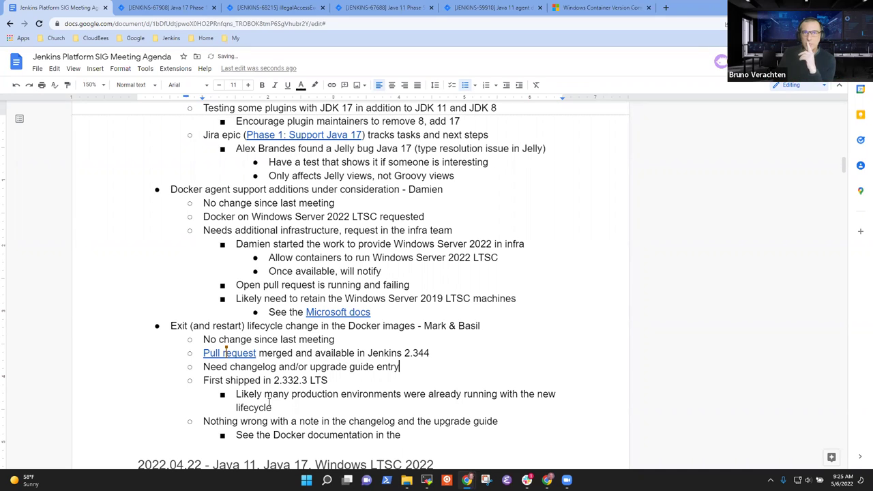
pyautogui.scroll(-3, 270, 403)
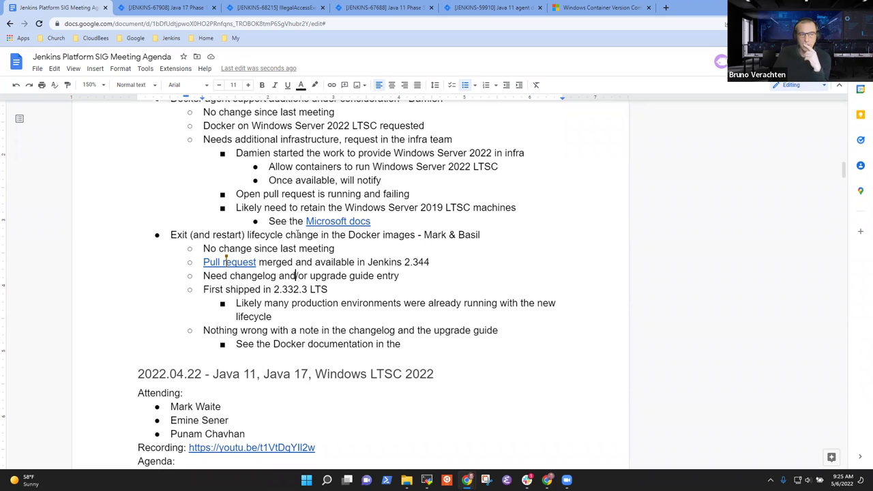
# Step: Add a second-level note that a participant may be seeing an indicated startup failure
pyautogui.press('Down')
pyautogui.press('Down')
pyautogui.press('Down')
pyautogui.press('Return')
pyautogui.hotkey('shift', 'Tab')
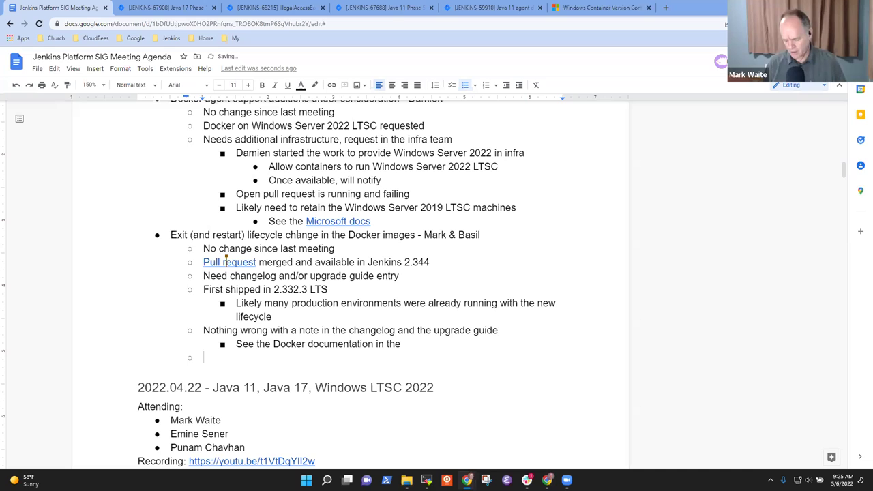
pyautogui.write('Bruno may ')
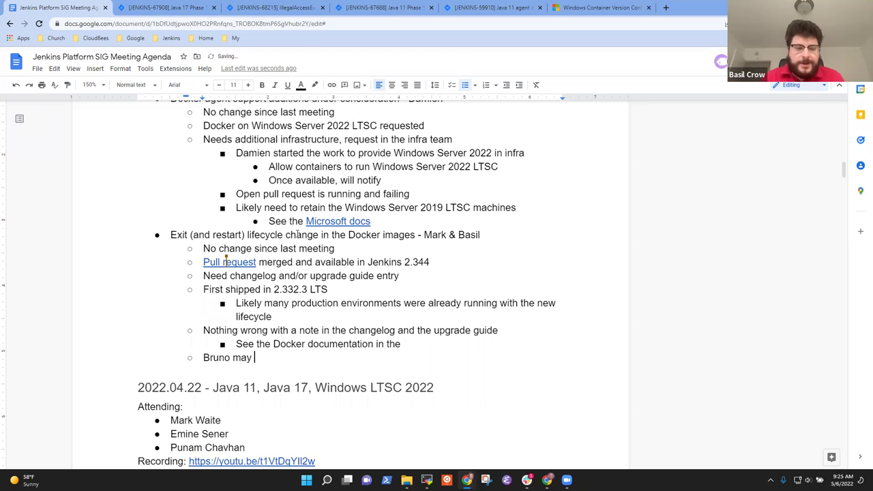
pyautogui.write('be seeing a')
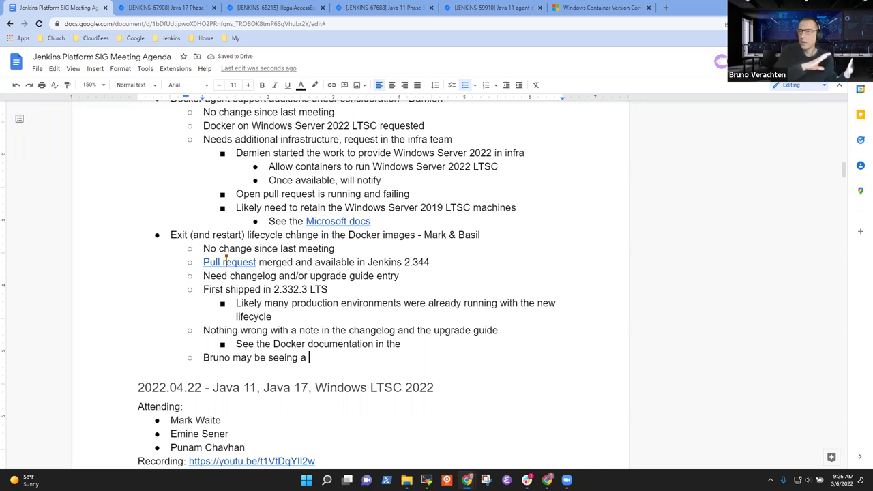
pyautogui.write('startup fai')
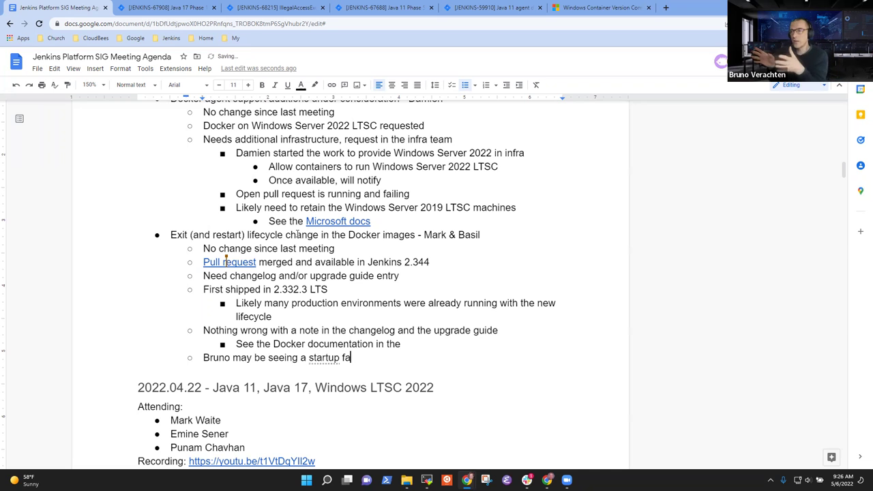
pyautogui.write('lure that')
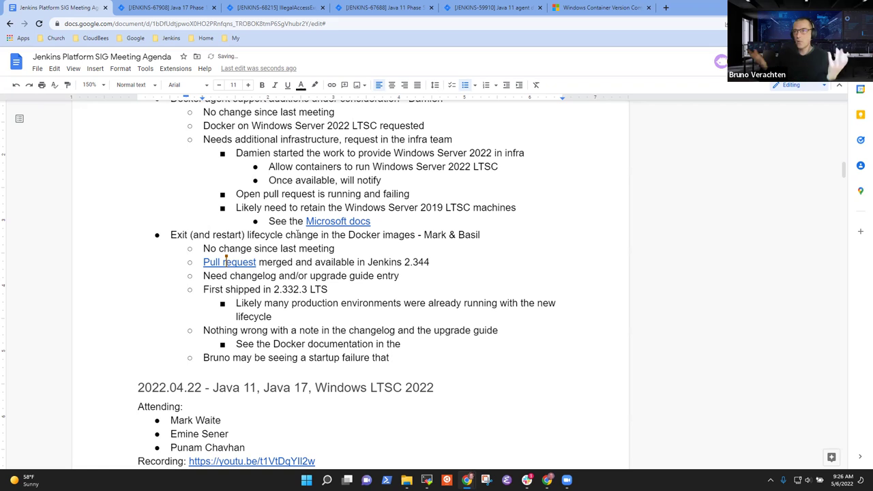
pyautogui.write('is indicated w')
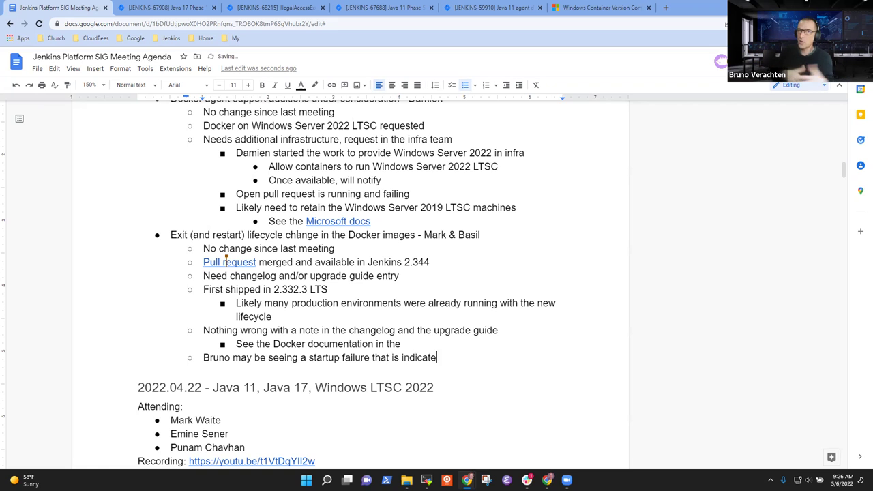
pyautogui.write('ith teh')
pyautogui.press('BackSpace')
pyautogui.press('BackSpace')
pyautogui.press('BackSpace')
pyautogui.write('the issue')
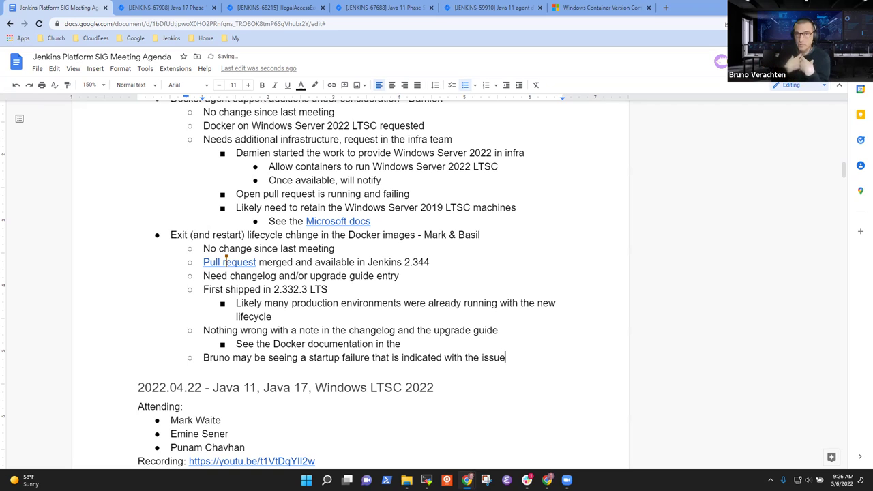
pyautogui.hotkey('ctrl', 'BackSpace')
pyautogui.hotkey('ctrl', 'BackSpace')
pyautogui.hotkey('ctrl', 'BackSpace')
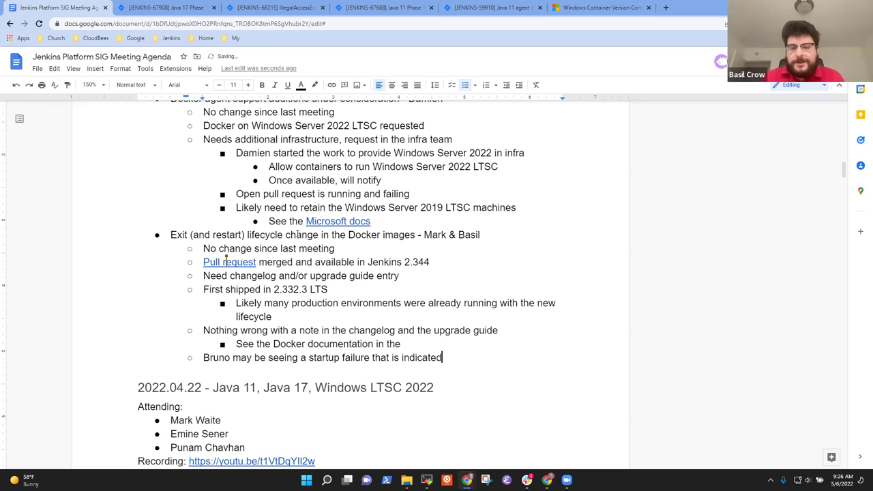
pyautogui.write('?')
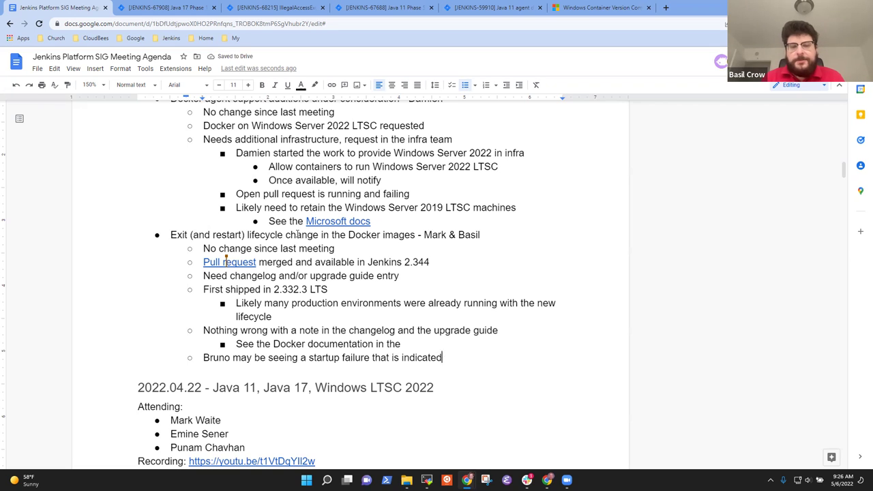
pyautogui.press('BackSpace')
# Step: Nest the sub-point 'More exploration may be needed' beneath it
pyautogui.press('Return')
pyautogui.press('Tab')
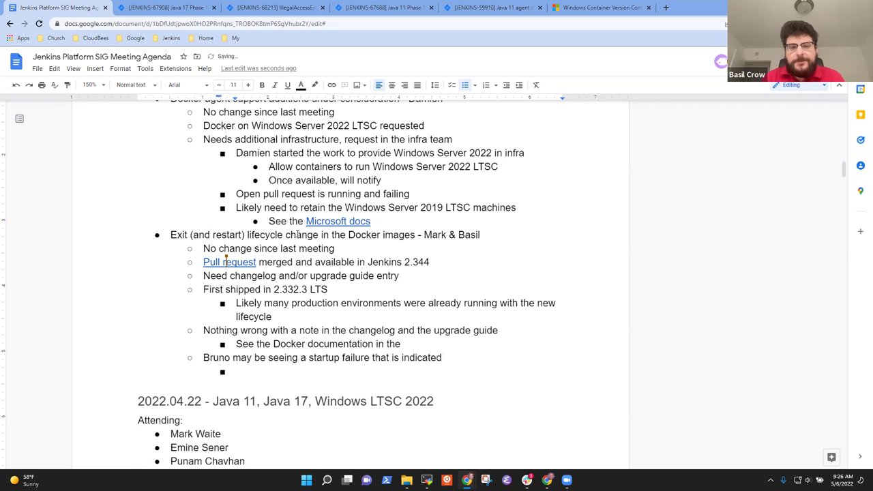
pyautogui.write('More exploration')
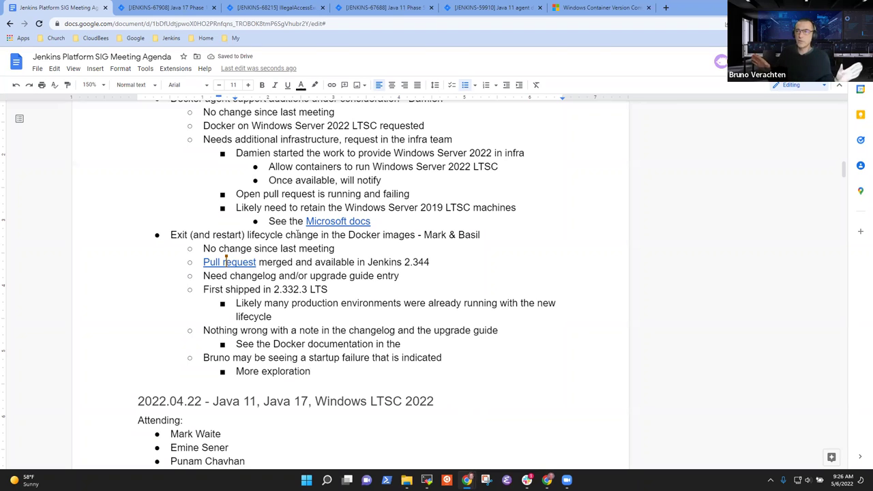
pyautogui.write('may be need')
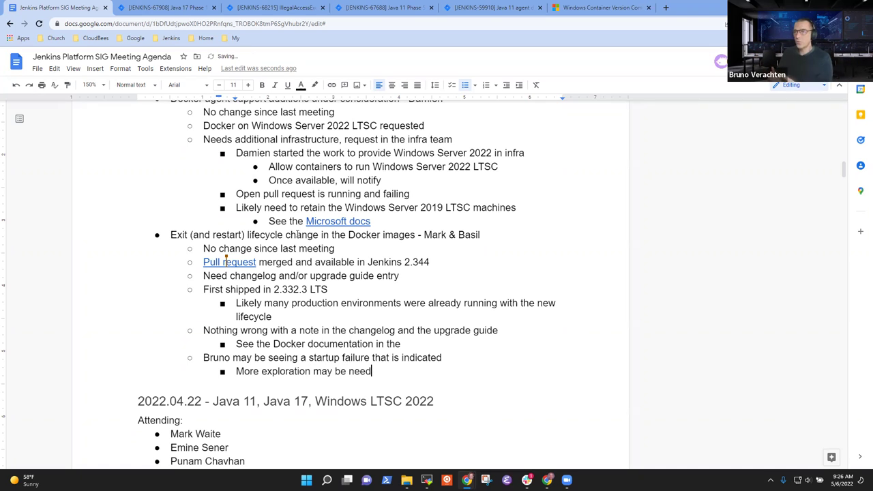
pyautogui.write('ed')
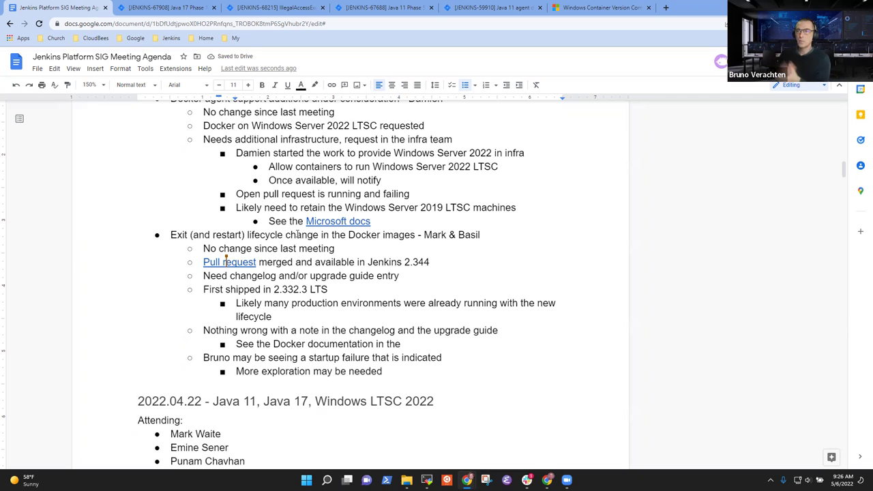
# Step: Append ' README' to the end of the Docker documentation line
pyautogui.press('Up')
pyautogui.press('Up')
pyautogui.press('Up')
pyautogui.press('Down')
pyautogui.press('End')
pyautogui.write('README')
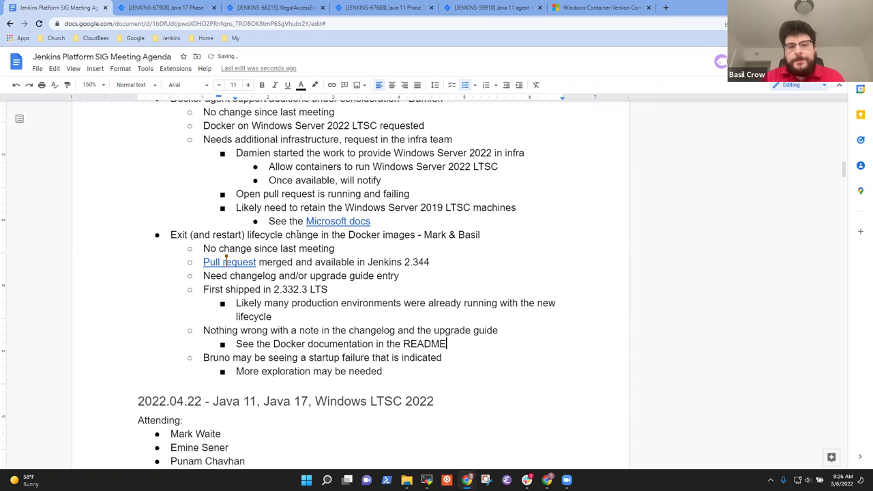
# Step: Move the Docker documentation line to a sub-bullet under the 'Need changelog…' item
pyautogui.hotkey('shift', 'End')
pyautogui.hotkey('ctrl', 'c')
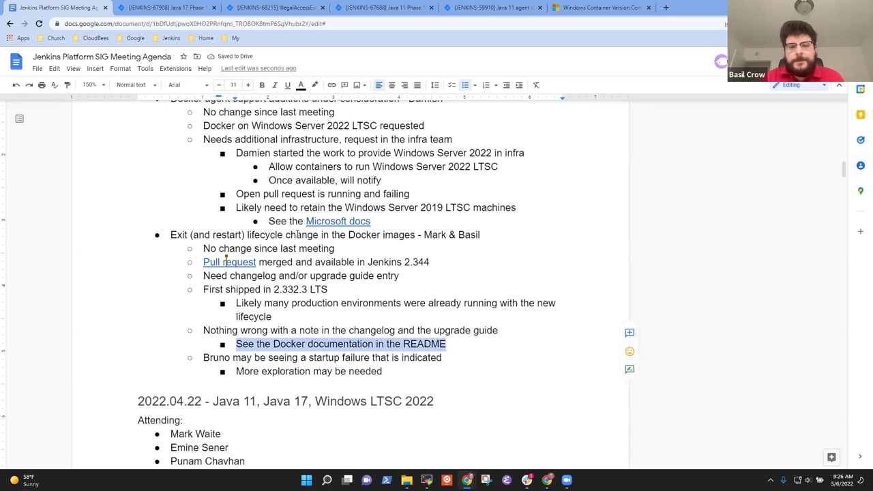
pyautogui.press('Delete')
pyautogui.press('End')
pyautogui.press('Return')
pyautogui.press('Tab')
pyautogui.hotkey('ctrl', 'v')
pyautogui.press('Down')
pyautogui.press('Down')
pyautogui.press('BackSpace')
pyautogui.press('BackSpace')
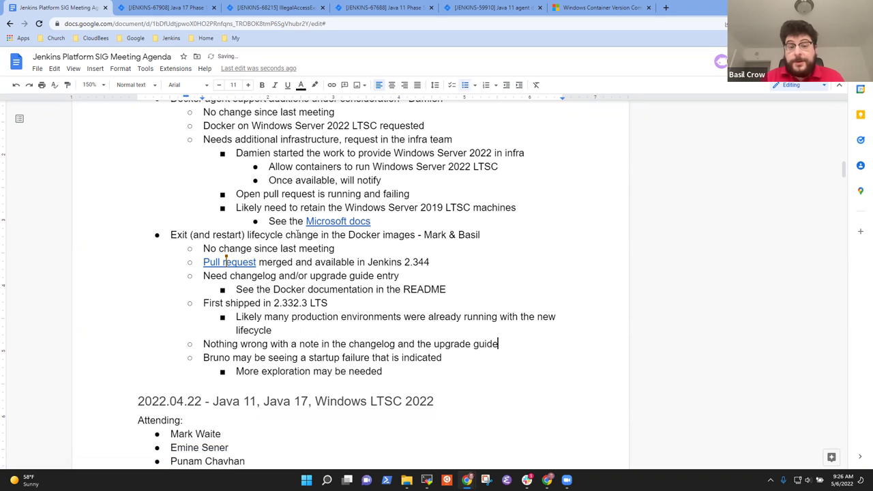
# Step: Delete the 'Nothing wrong…' note line
pyautogui.press('Home')
pyautogui.hotkey('shift', 'Down')
pyautogui.press('Delete')
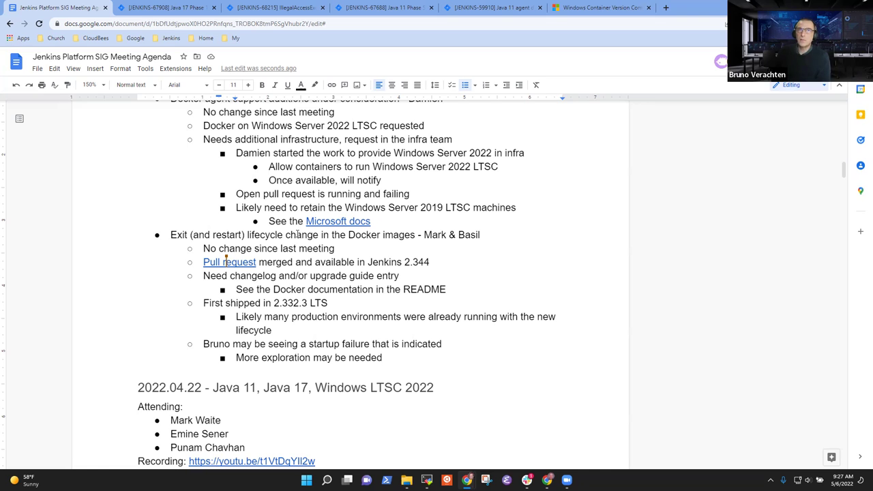
pyautogui.press('Return')
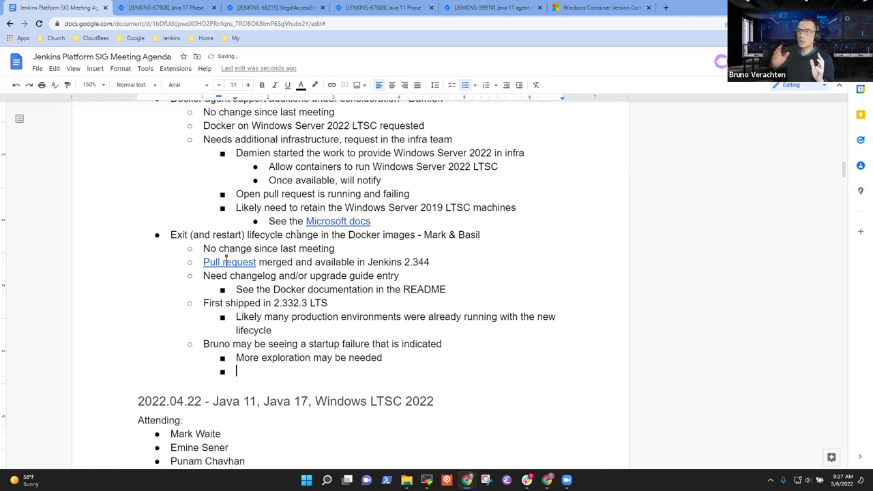
pyautogui.write('sHARE')
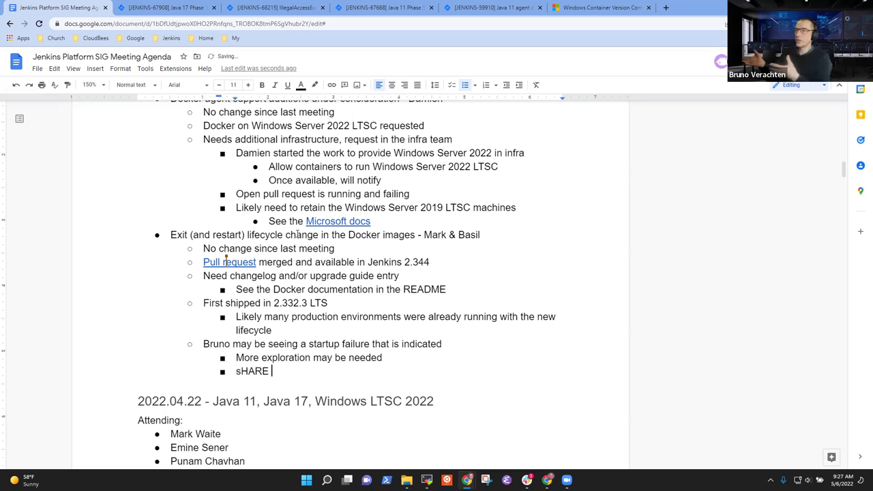
pyautogui.press('BackSpace')
pyautogui.press('BackSpace')
pyautogui.press('BackSpace')
pyautogui.write('Share')
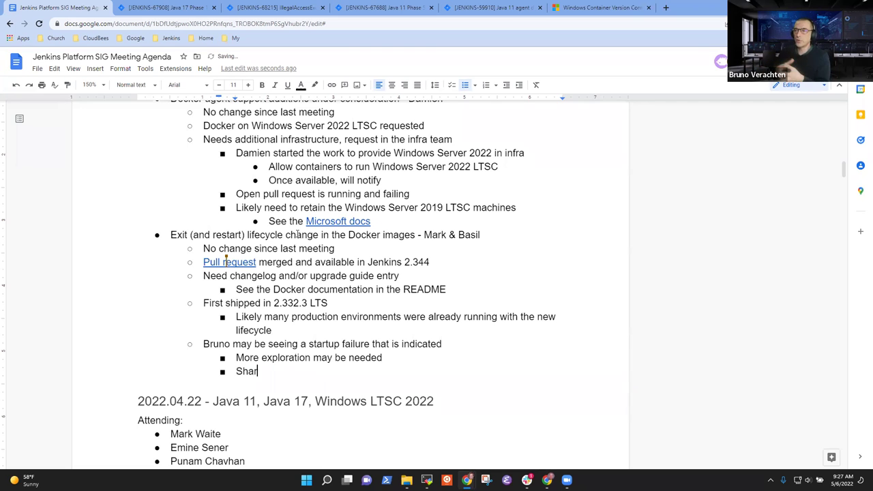
pyautogui.hotkey('ctrl', 'shift', 'Left')
pyautogui.press('BackSpace')
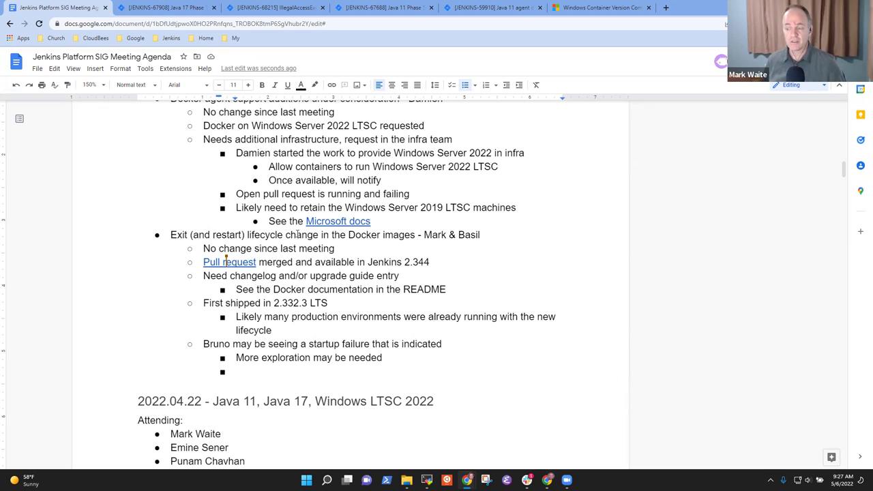
pyautogui.press('BackSpace')
pyautogui.press('BackSpace')
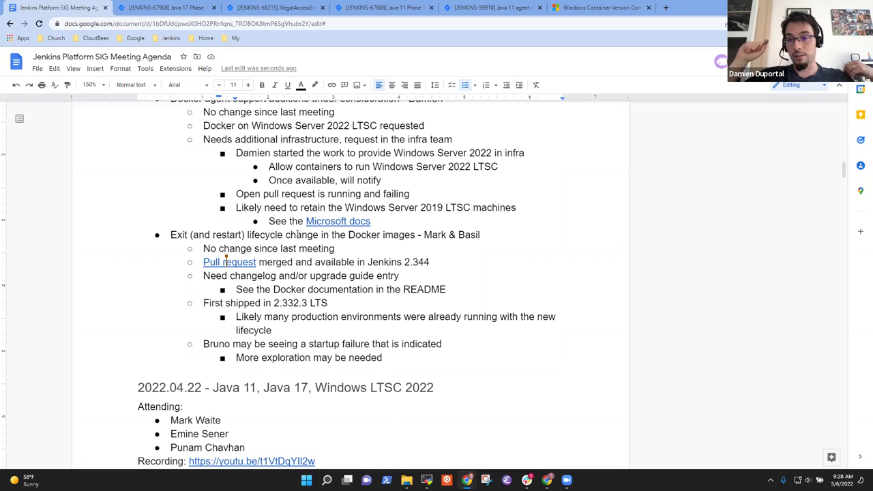
# Step: Add a sub-bullet 'Consider a blog post as another way to highlight the change?' below the README note
pyautogui.press('Up')
pyautogui.press('Up')
pyautogui.press('Up')
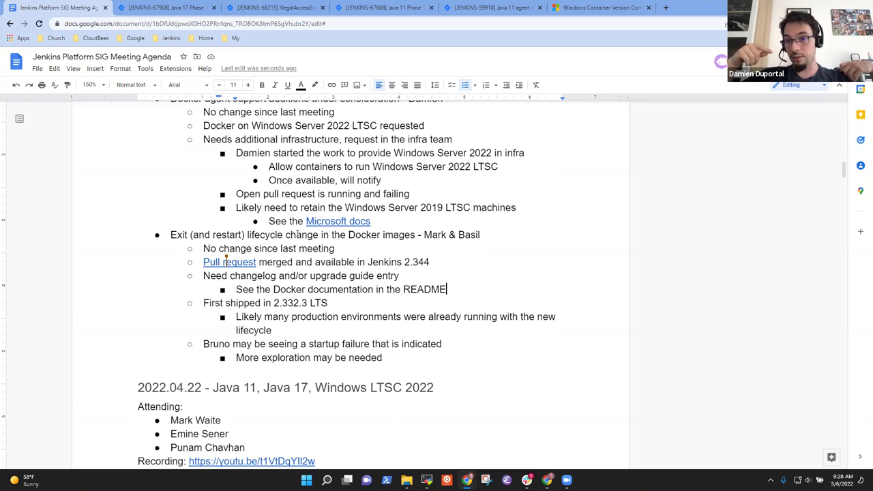
pyautogui.press('End')
pyautogui.press('Return')
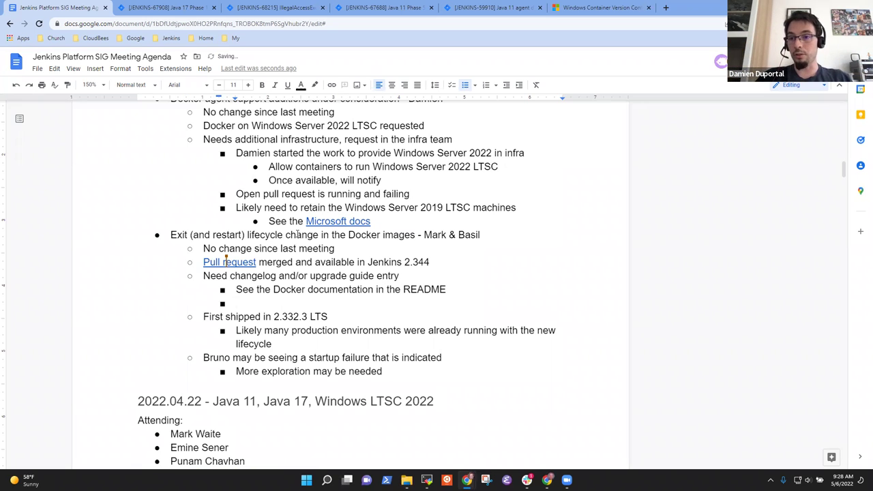
pyautogui.write('Container')
pyautogui.press('BackSpace')
pyautogui.press('BackSpace')
pyautogui.press('BackSpace')
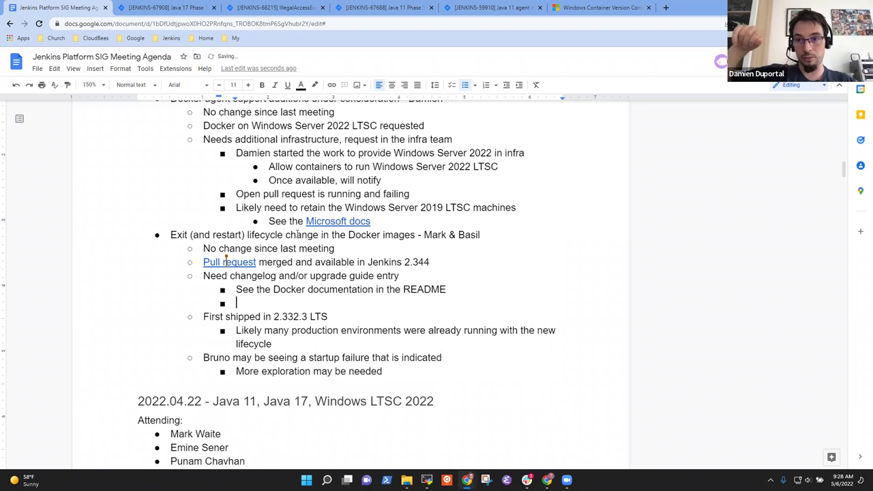
pyautogui.write('No hav')
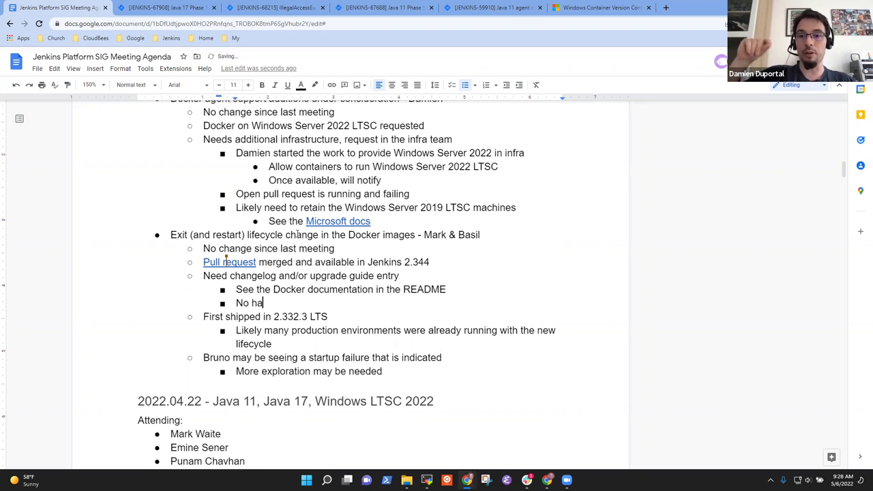
pyautogui.press('BackSpace')
pyautogui.press('BackSpace')
pyautogui.press('BackSpace')
pyautogui.press('BackSpace')
pyautogui.press('BackSpace')
pyautogui.press('BackSpace')
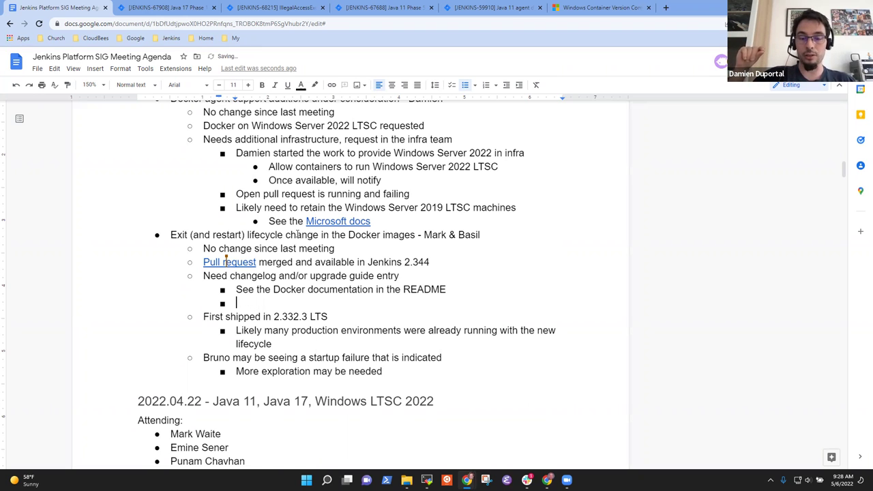
pyautogui.write('Consider a ')
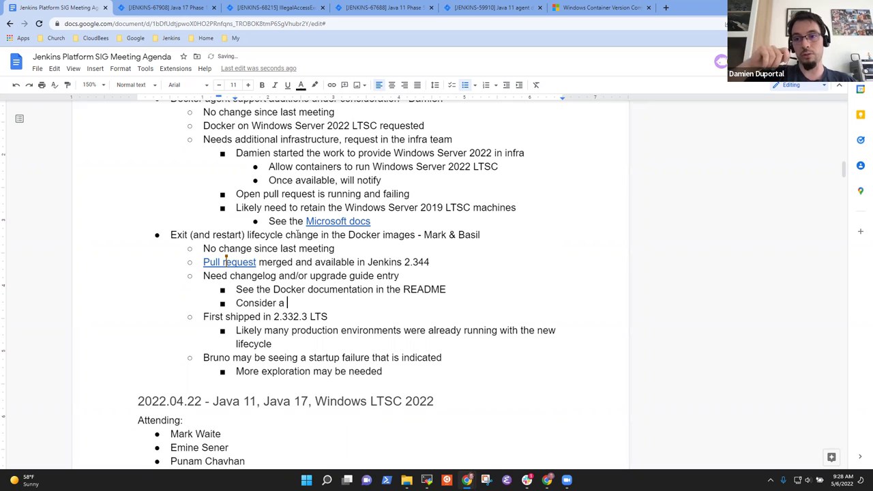
pyautogui.write('blog post as ano')
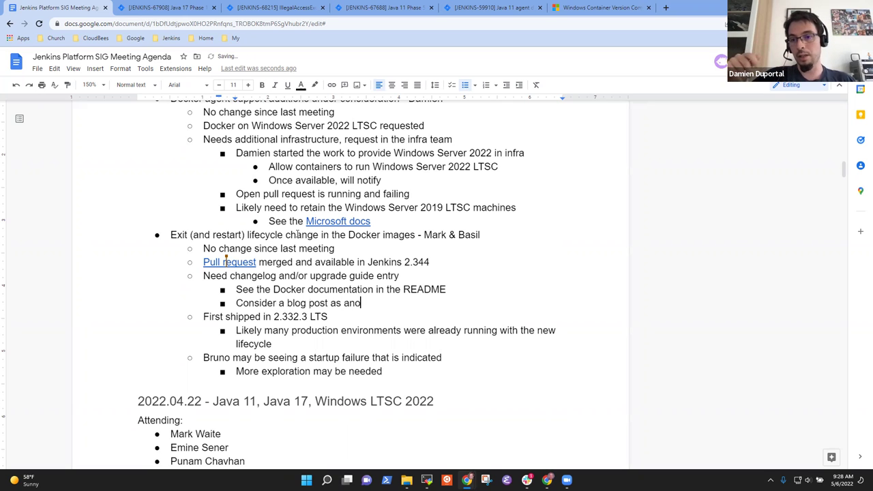
pyautogui.write('ther way to ')
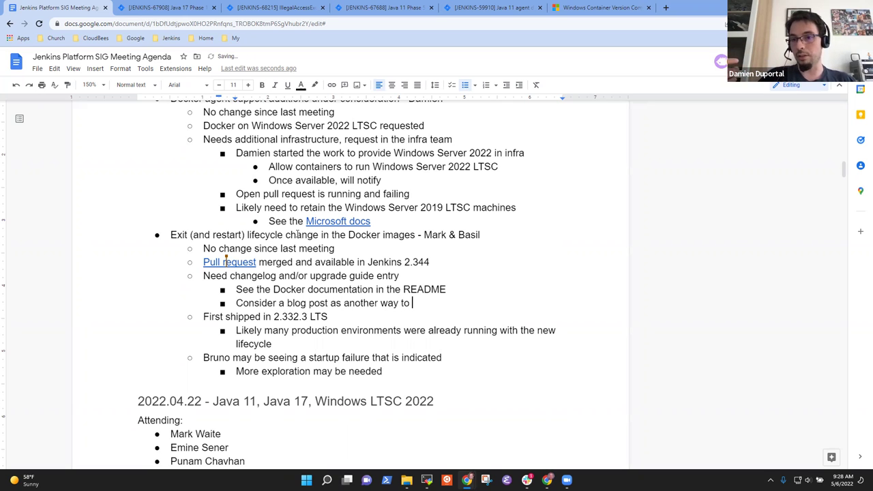
pyautogui.write('highlight the change?')
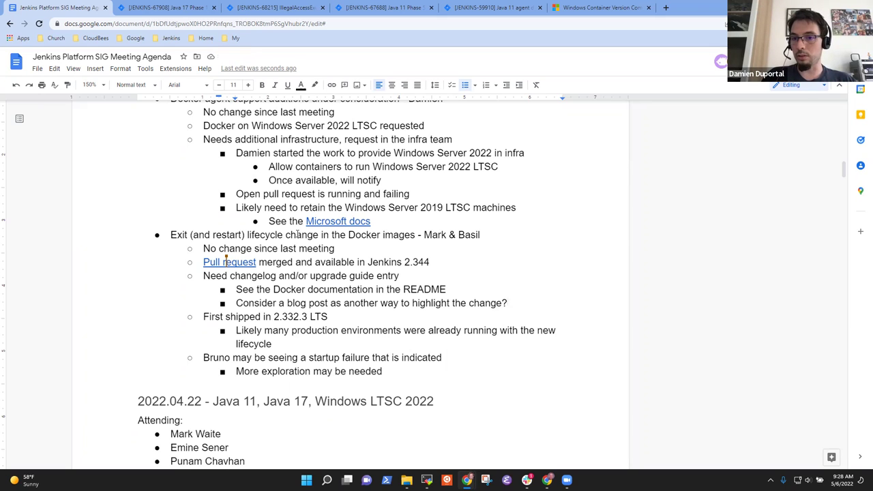
# Step: Nest a note under it naming one volunteer to write the post and another to proofread it
pyautogui.press('Return')
pyautogui.press('Tab')
pyautogui.write('Damien willing to write')
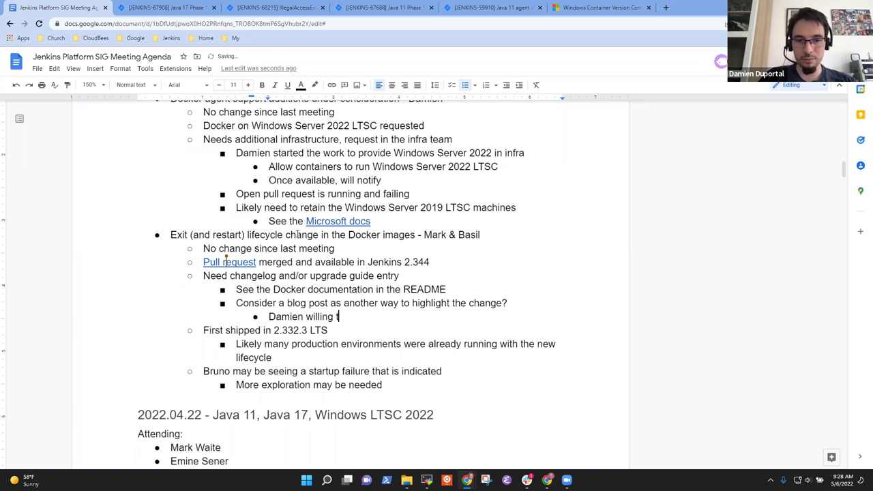
pyautogui.write(' it')
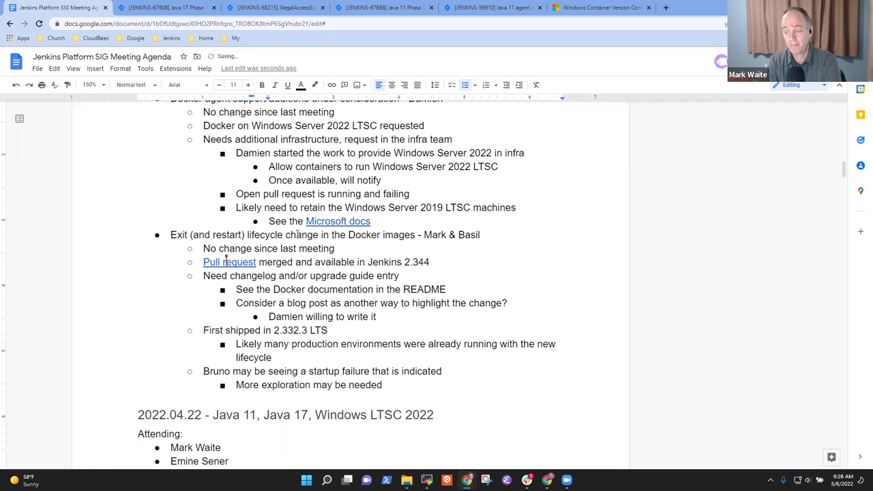
pyautogui.write(', ')
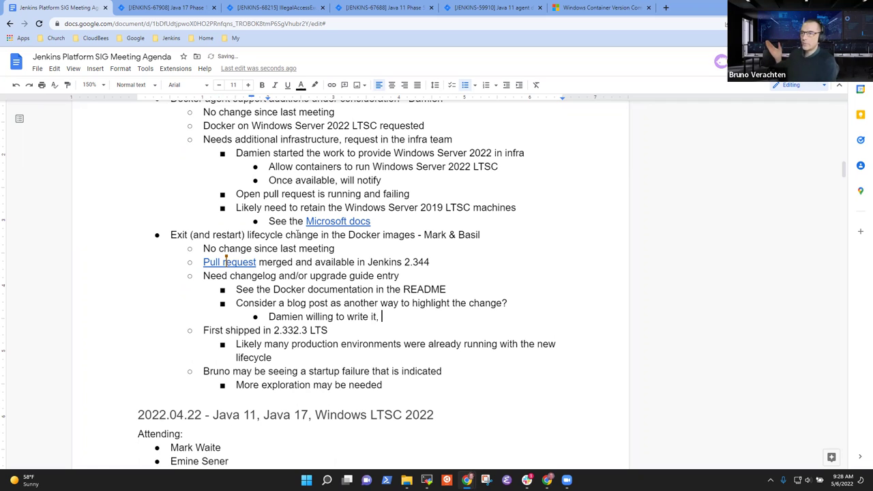
pyautogui.write('Bruin')
pyautogui.press('BackSpace')
pyautogui.press('BackSpace')
pyautogui.write('no willing to proofread it')
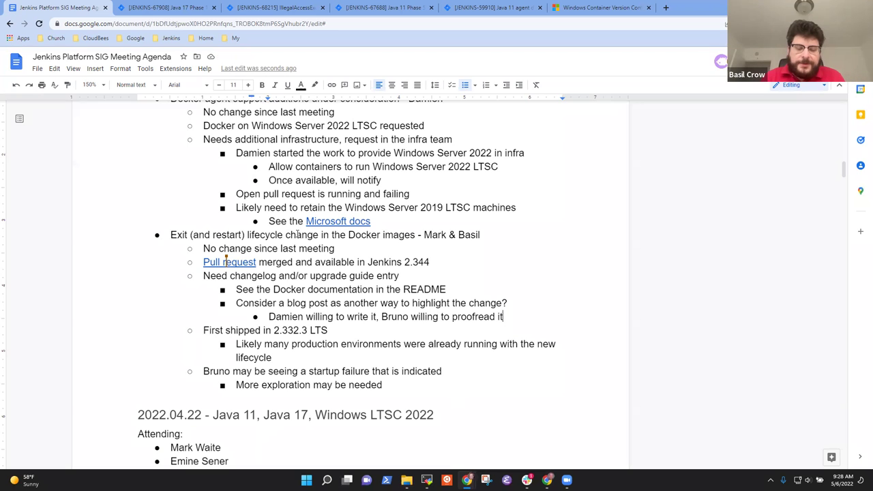
# Step: Add a second-level lifecycle item 'One more open item with the lifecycle'
pyautogui.press('Down')
pyautogui.press('Down')
pyautogui.press('Return')
pyautogui.hotkey('shift', 'Tab')
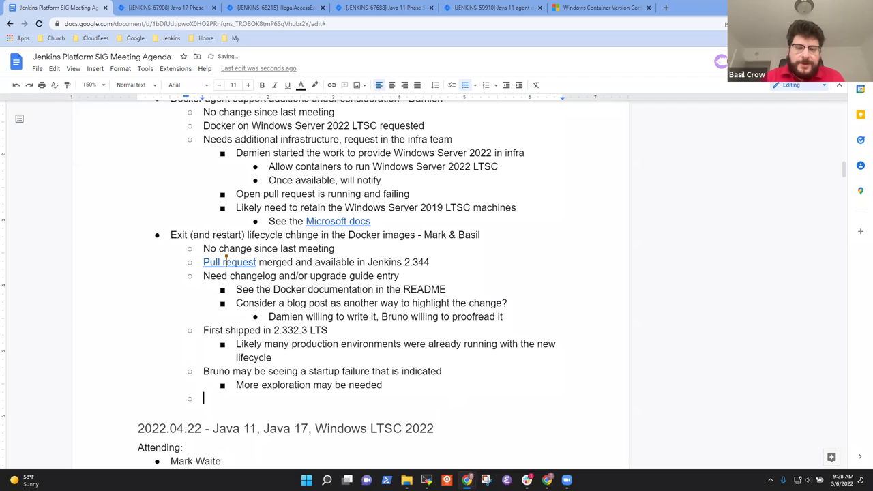
pyautogui.write('One more open item with the lifecycle')
# Step: Nest 'Restart after plugin upgrade does not work on Mac M1' under the new item
pyautogui.press('Return')
pyautogui.press('Tab')
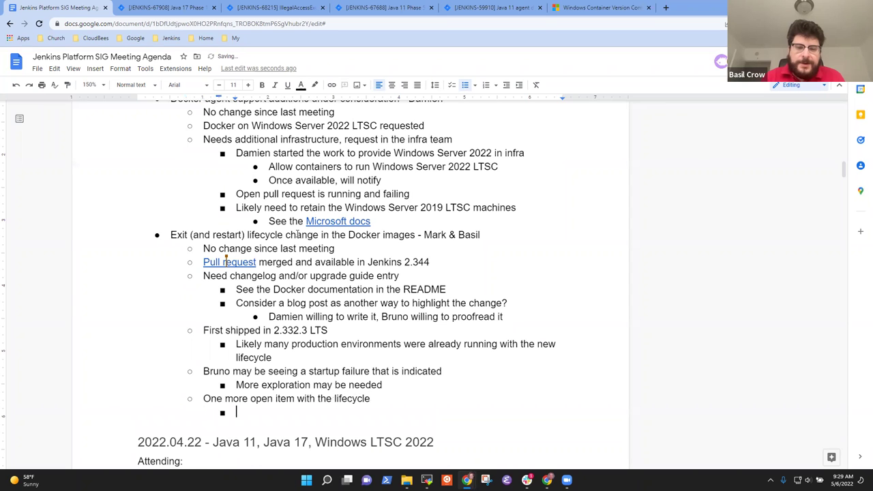
pyautogui.write('Restart after plugin upp')
pyautogui.press('BackSpace')
pyautogui.write('grading')
pyautogui.press('BackSpace')
pyautogui.press('BackSpace')
pyautogui.press('BackSpace')
pyautogui.write('hgr')
pyautogui.press('BackSpace')
pyautogui.press('BackSpace')
pyautogui.press('BackSpace')
pyautogui.write('grade does not work on Mac M1')
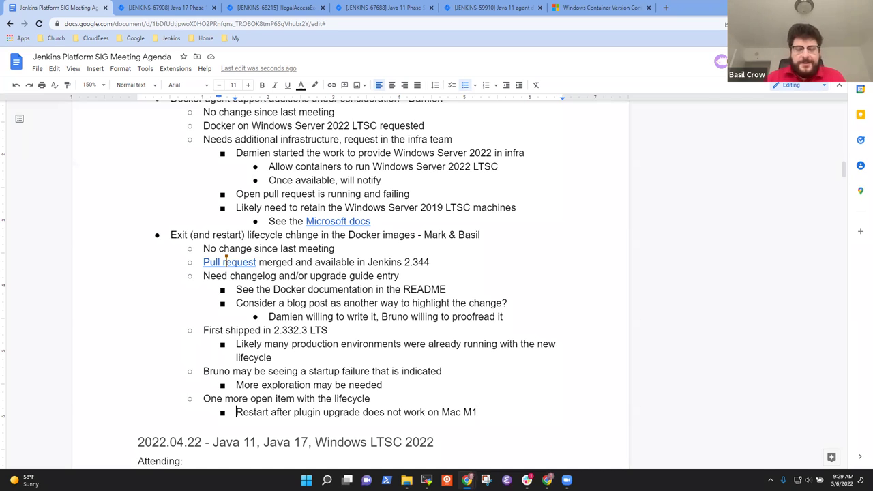
# Step: Nest 'System call invocation is flawed, encodes arguments incorrectly' under the Mac M1 note, without a trailing period
pyautogui.hotkey('shift', 'End')
pyautogui.press('End')
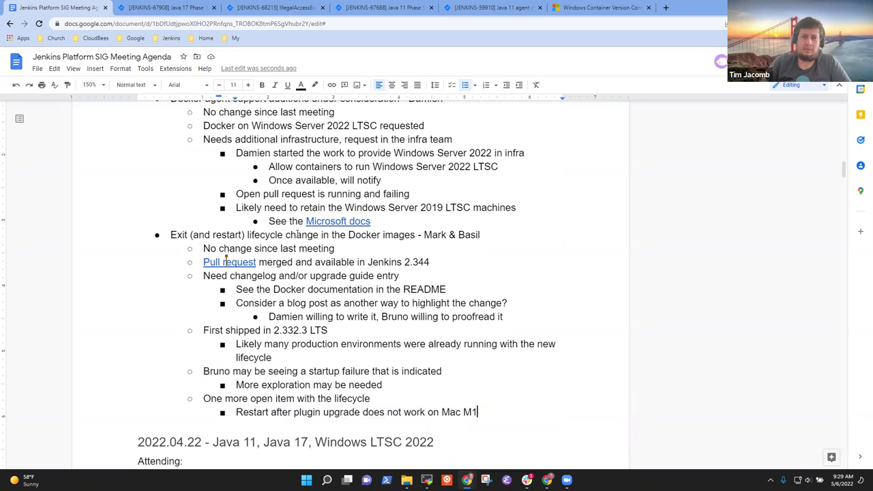
pyautogui.press('Return')
pyautogui.press('Tab')
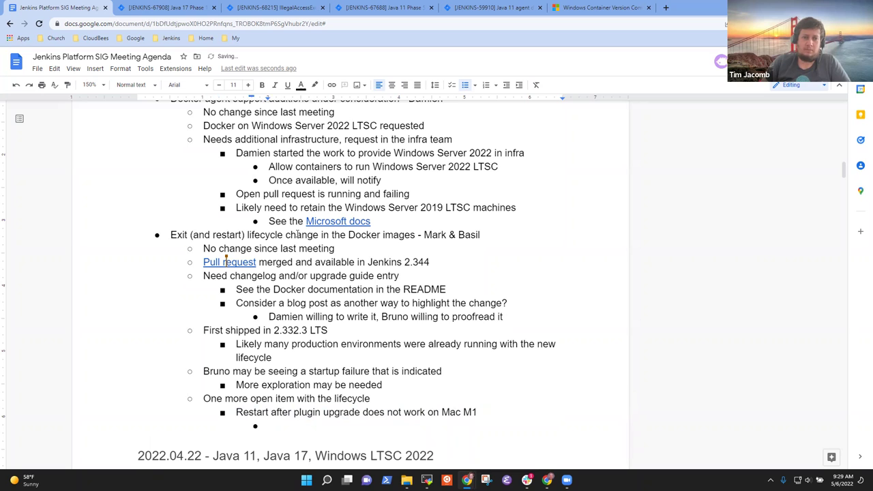
pyautogui.write('System')
pyautogui.hotkey('ctrl', 'BackSpace')
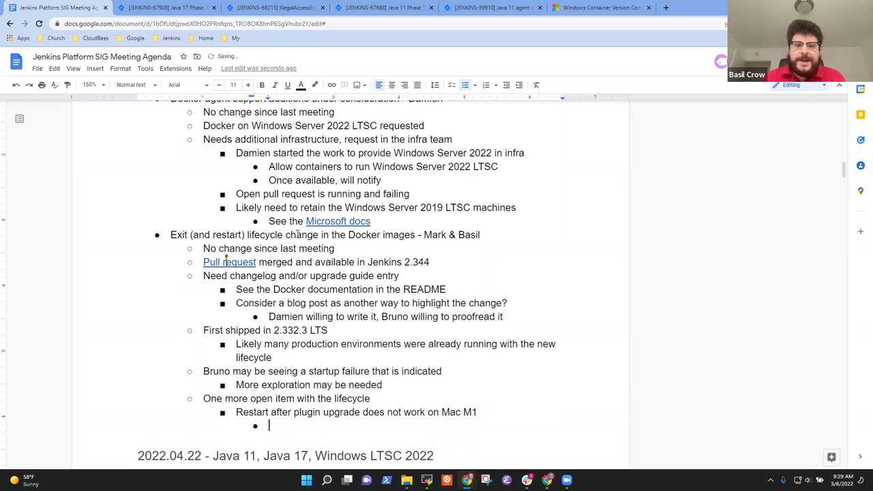
pyautogui.write('System call ')
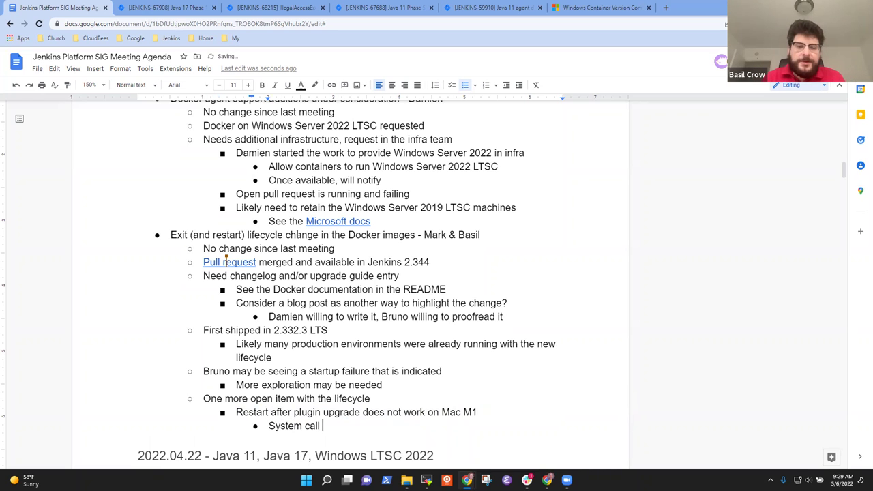
pyautogui.write('invocation ')
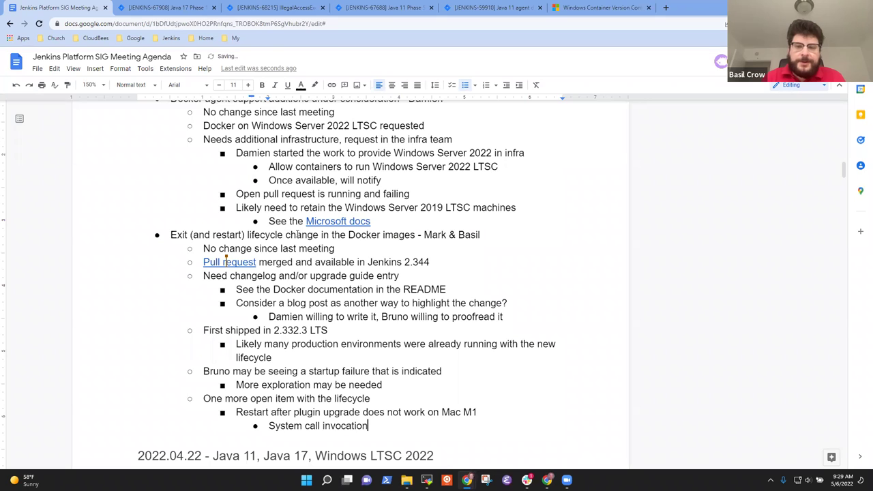
pyautogui.write('is flawed, end')
pyautogui.press('BackSpace')
pyautogui.write('codes arguments')
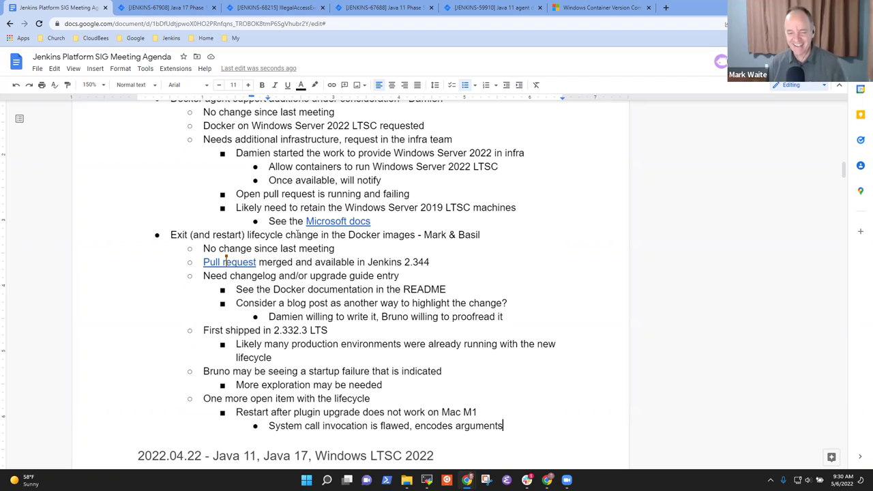
pyautogui.write('incorrectly.')
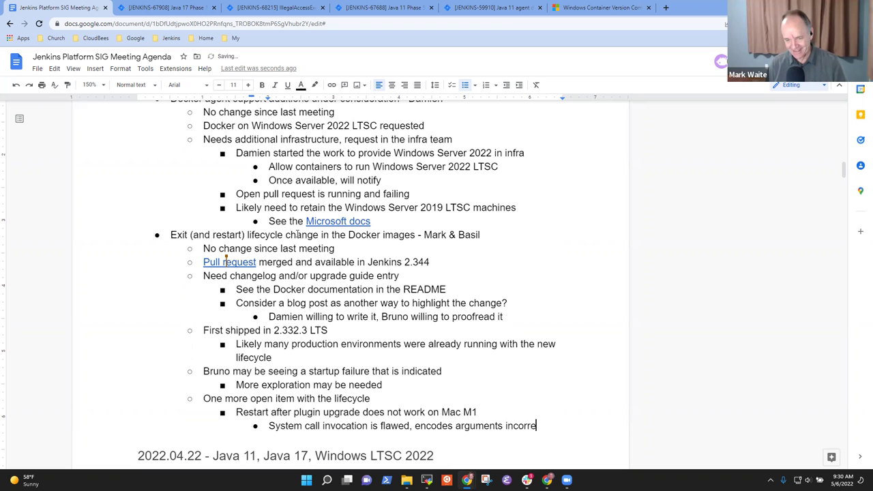
pyautogui.press('BackSpace')
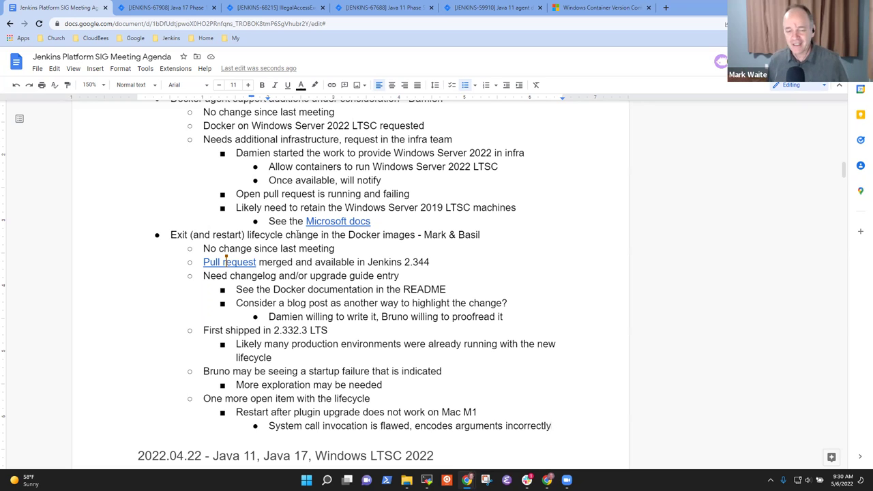
# Step: Fix the open item line so 'open' appears only once
pyautogui.hotkey('shift', 'Home')
pyautogui.press('Down')
pyautogui.press('End')
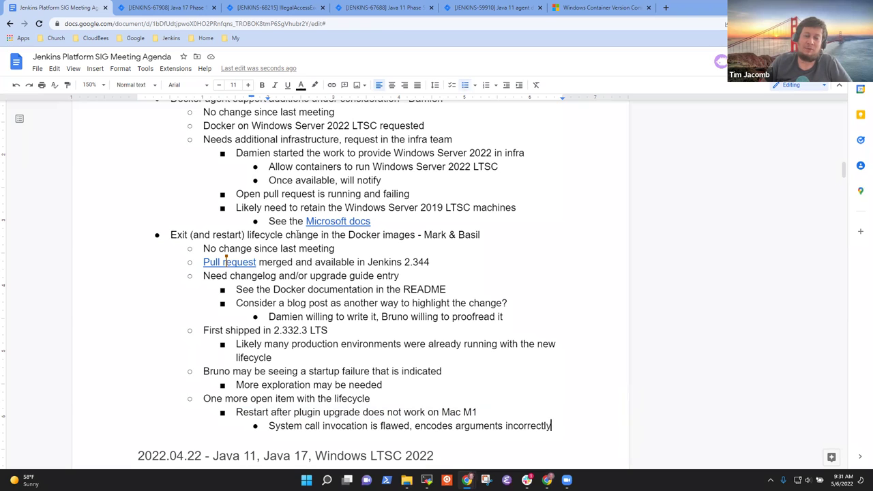
pyautogui.press('Up')
pyautogui.press('Up')
pyautogui.hotkey('ctrl', 'Left')
pyautogui.hotkey('ctrl', 'Left')
pyautogui.hotkey('ctrl', 'Left')
pyautogui.write('open')
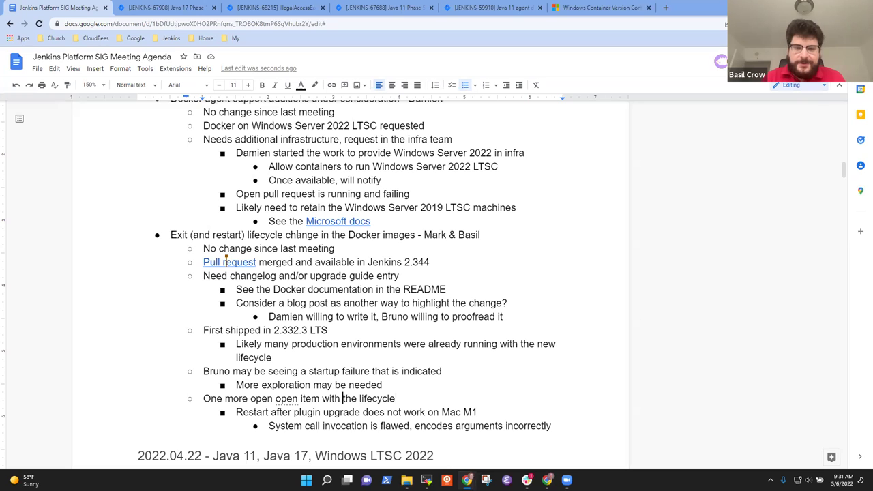
pyautogui.hotkey('ctrl', 'Left')
pyautogui.hotkey('ctrl', 'Left')
pyautogui.hotkey('ctrl', 'Left')
pyautogui.hotkey('ctrl', 'shift', 'Right')
pyautogui.press('BackSpace')
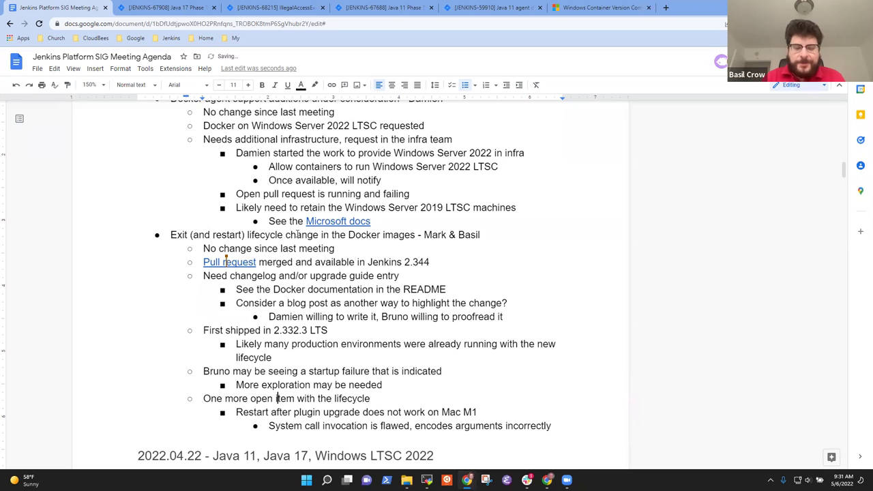
# Step: Start a new empty top-level bullet after the open item line
pyautogui.hotkey('ctrl', 'Right')
pyautogui.hotkey('ctrl', 'Right')
pyautogui.hotkey('ctrl', 'Right')
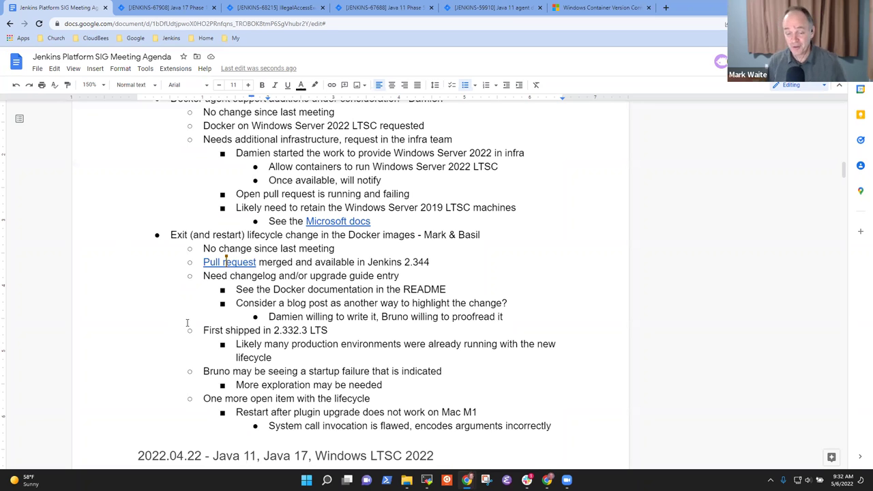
pyautogui.press('Return')
pyautogui.hotkey('shift', 'Tab')
pyautogui.hotkey('shift', 'Tab')
pyautogui.hotkey('shift', 'Tab')
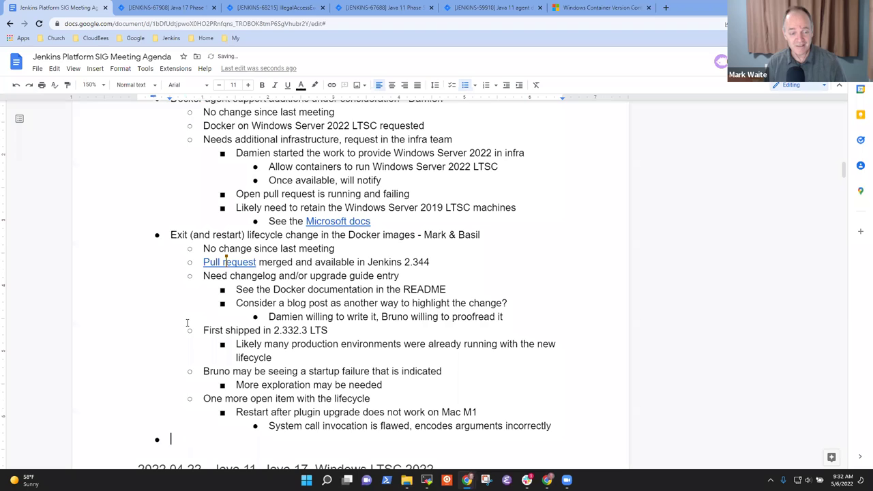